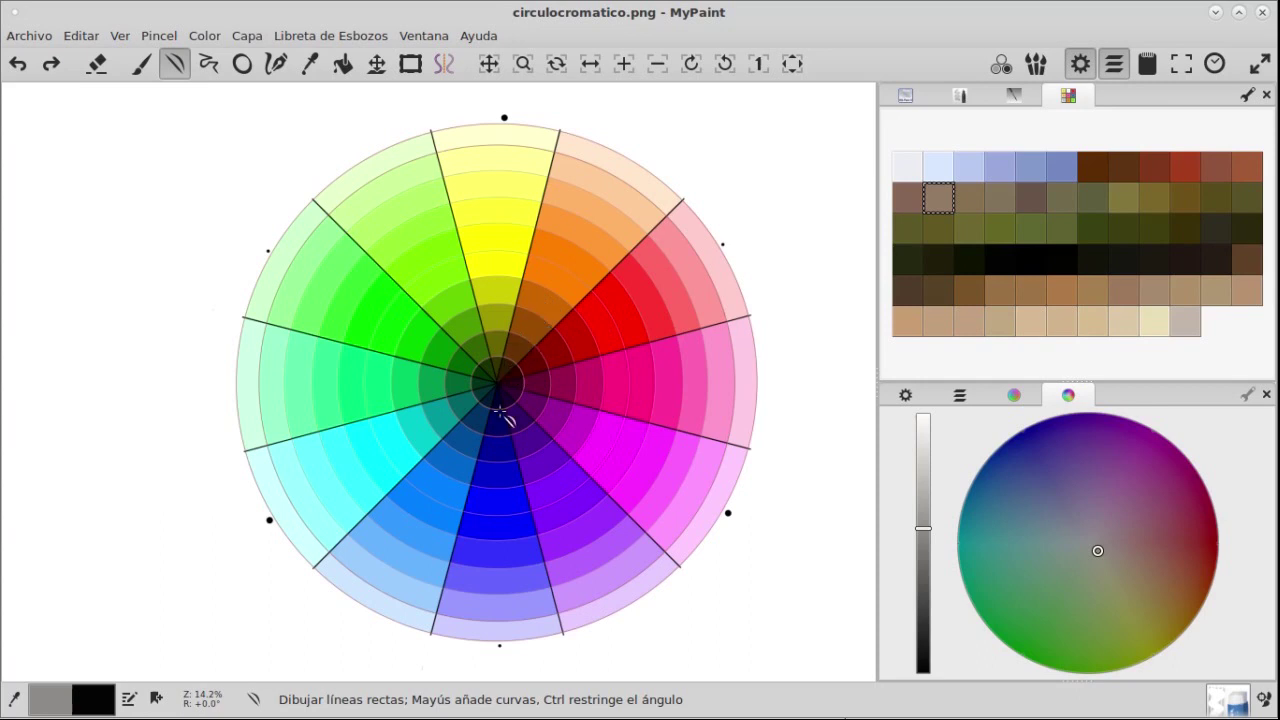
Outline a triangle with straight lines from the wheel's center across the orange and red sectors, and undo it
mouse_move(577, 110)
mouse_down()
mouse_move(514, 374)
mouse_move(713, 285)
mouse_move(760, 231)
mouse_move(617, 113)
mouse_move(572, 116)
mouse_up()
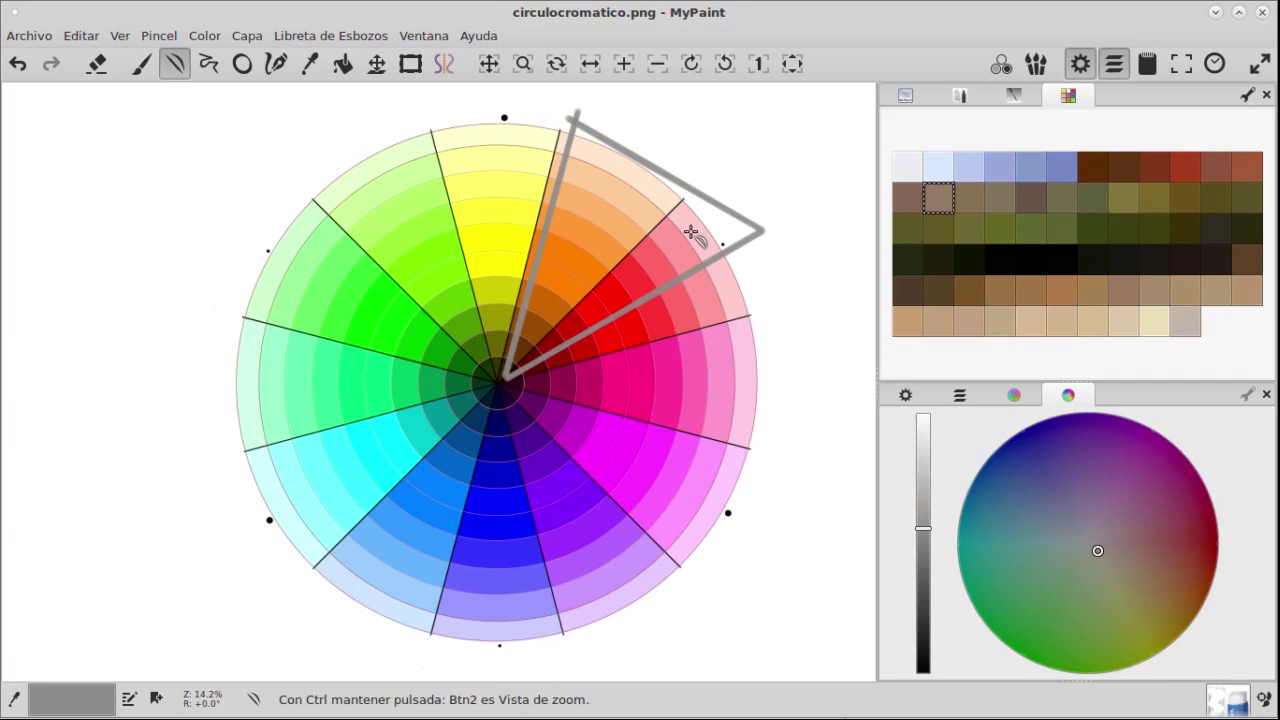
key(ctrl+z)
key(ctrl+z)
key(ctrl+z)
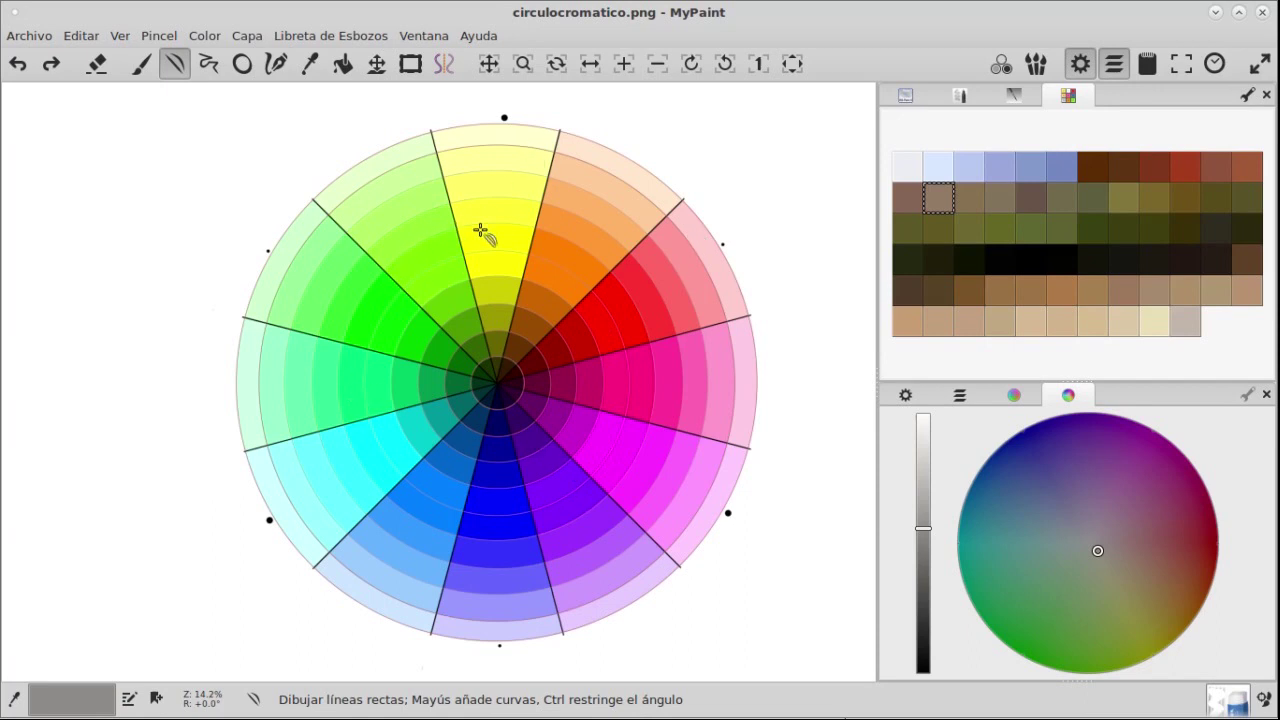
Mark the yellow, orange, red and pink sectors of the color wheel with one dot each, and undo the marks
click(494, 154)
click(600, 182)
click(696, 272)
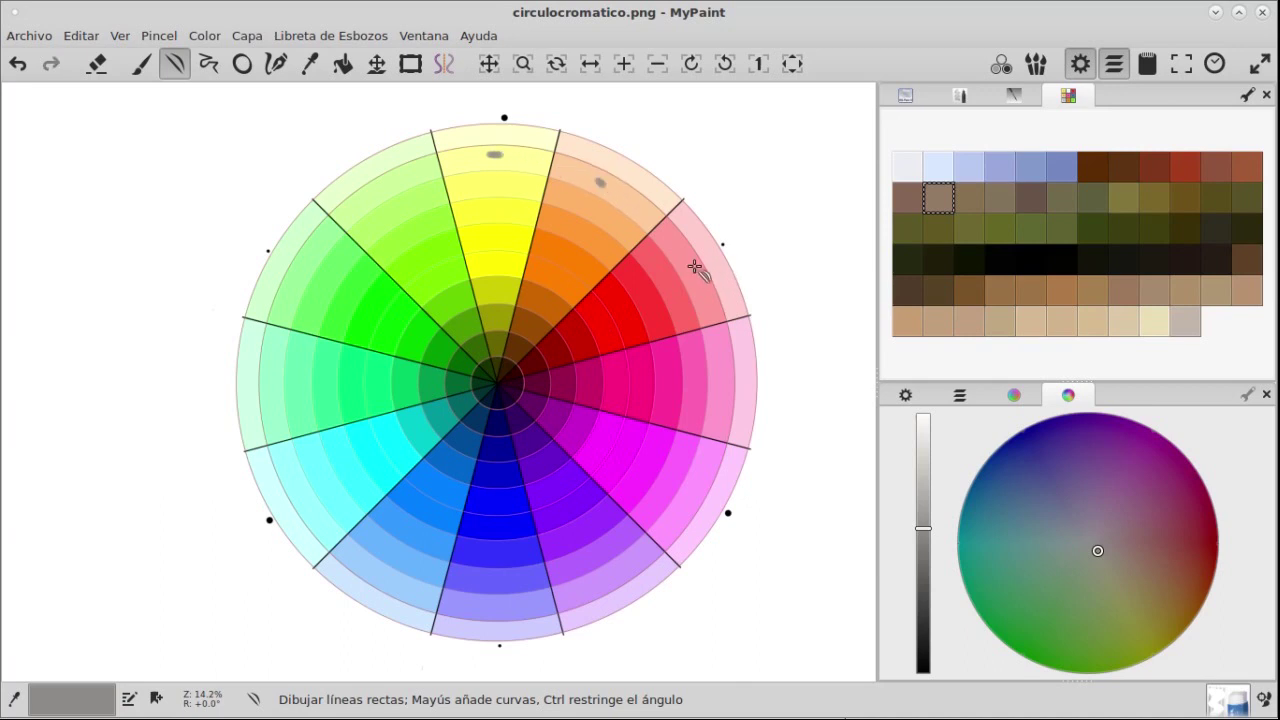
click(716, 398)
key(ctrl+z)
key(ctrl+z)
key(ctrl+z)
key(ctrl+z)
Draw a straight line through the wheel's center from the red sector to the opposite cyan sector, and undo it
drag(693, 268, 368, 451)
mouse_move(308, 478)
mouse_down()
mouse_move(282, 486)
mouse_move(300, 488)
mouse_up()
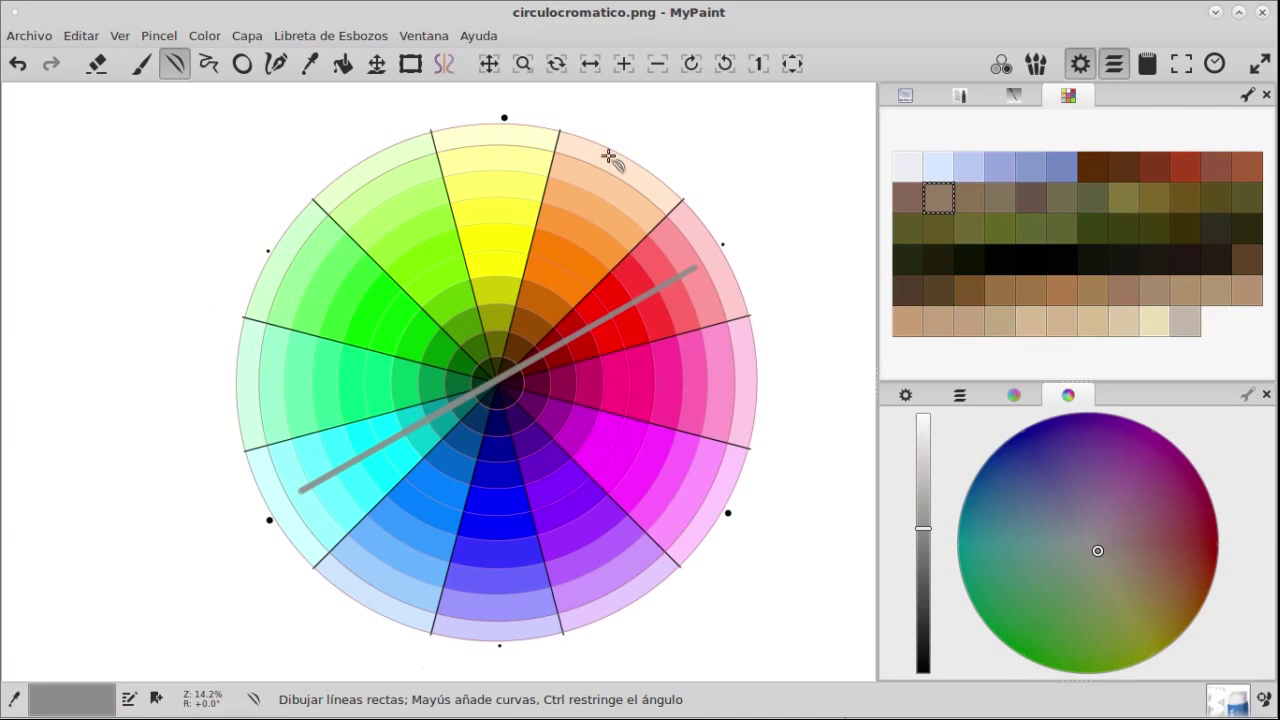
key(ctrl+z)
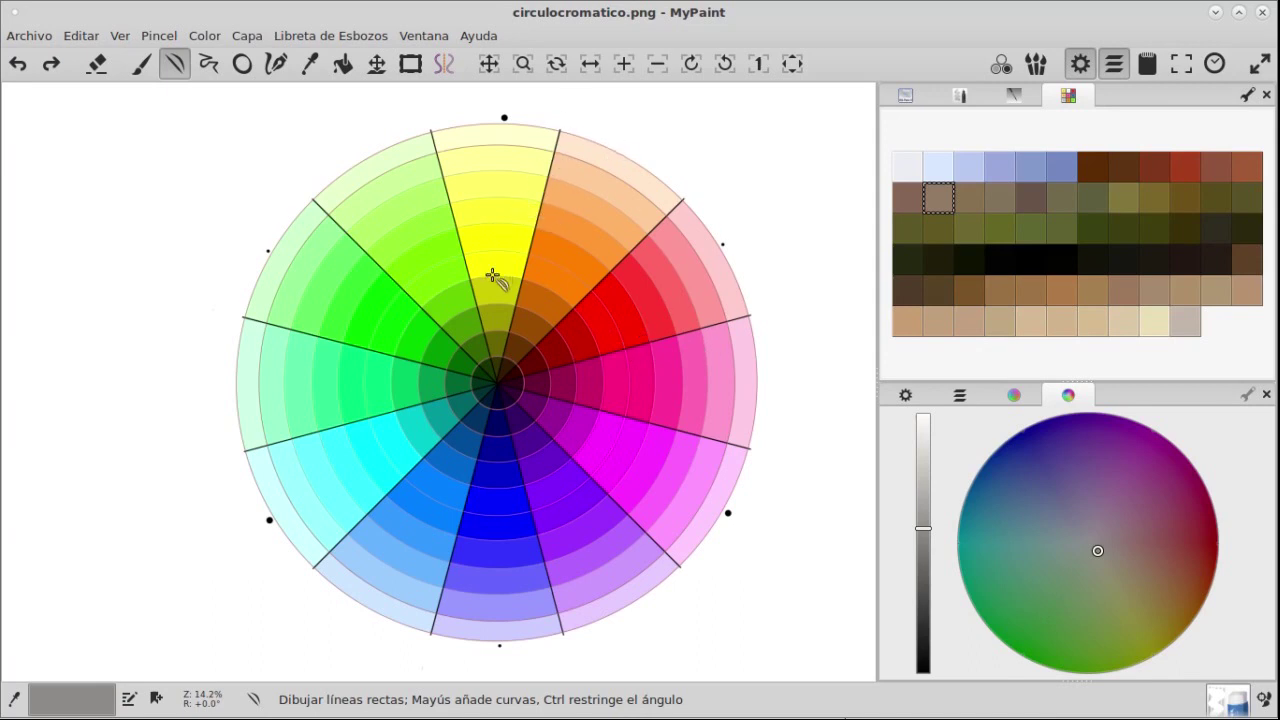
Outline a large quadrilateral over the yellow-to-magenta sectors and small triangles over the green-cyan and blue sectors with straight lines
mouse_move(504, 292)
mouse_down()
mouse_move(608, 120)
mouse_move(586, 149)
mouse_move(708, 298)
mouse_move(744, 322)
mouse_move(780, 310)
mouse_move(606, 432)
mouse_move(596, 453)
mouse_move(565, 368)
mouse_move(506, 292)
mouse_up()
right_click(596, 453)
key(Escape)
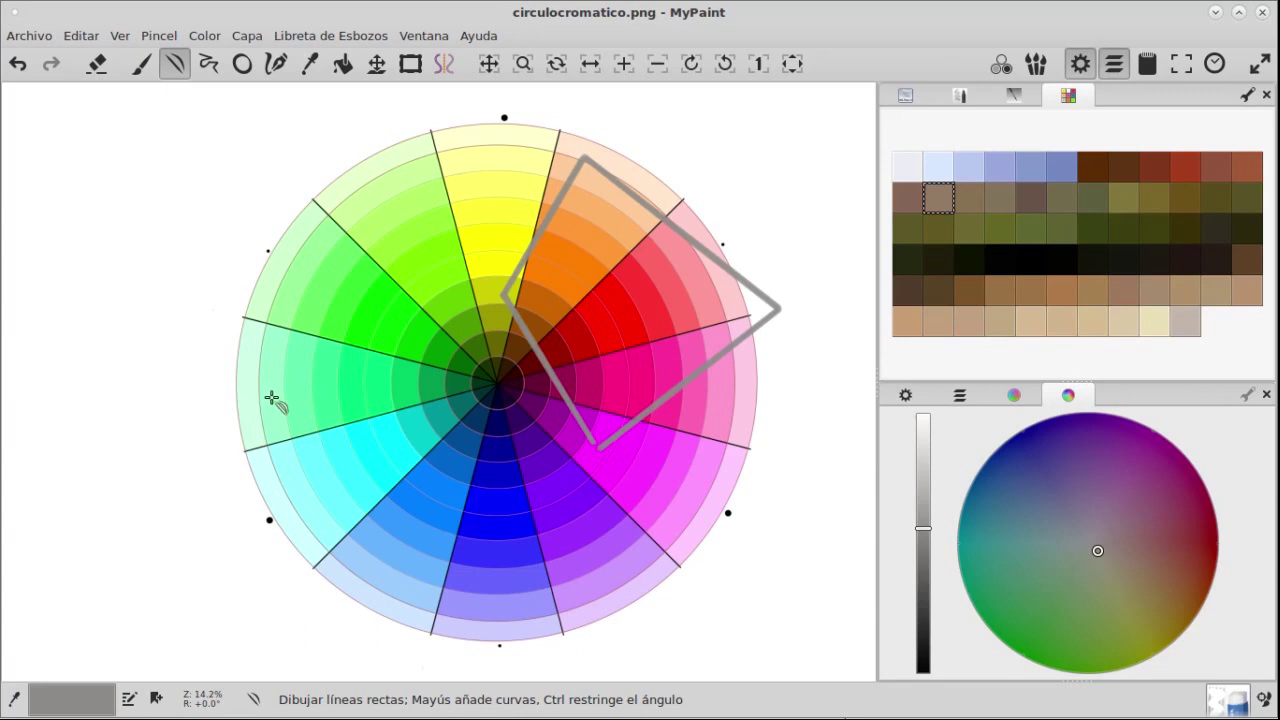
mouse_move(262, 400)
mouse_down()
mouse_move(360, 420)
mouse_move(296, 490)
mouse_move(261, 401)
mouse_up()
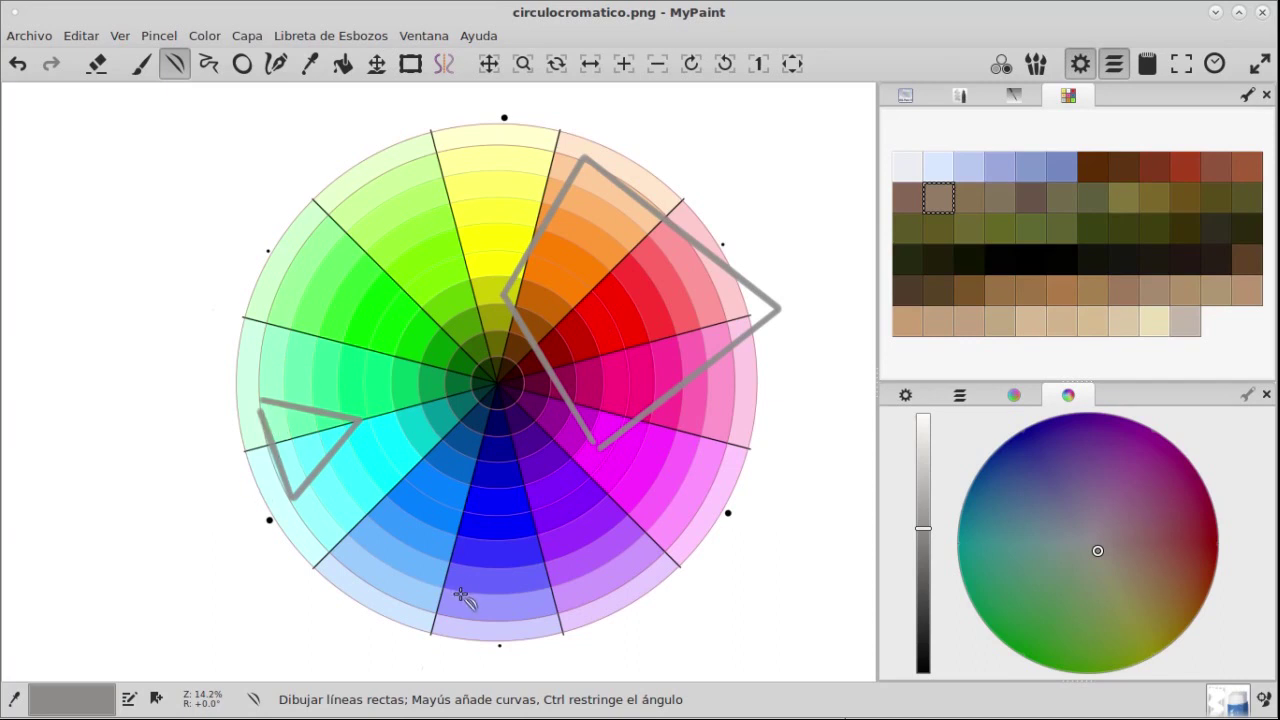
mouse_move(433, 524)
mouse_down()
mouse_move(507, 526)
mouse_move(461, 603)
mouse_up()
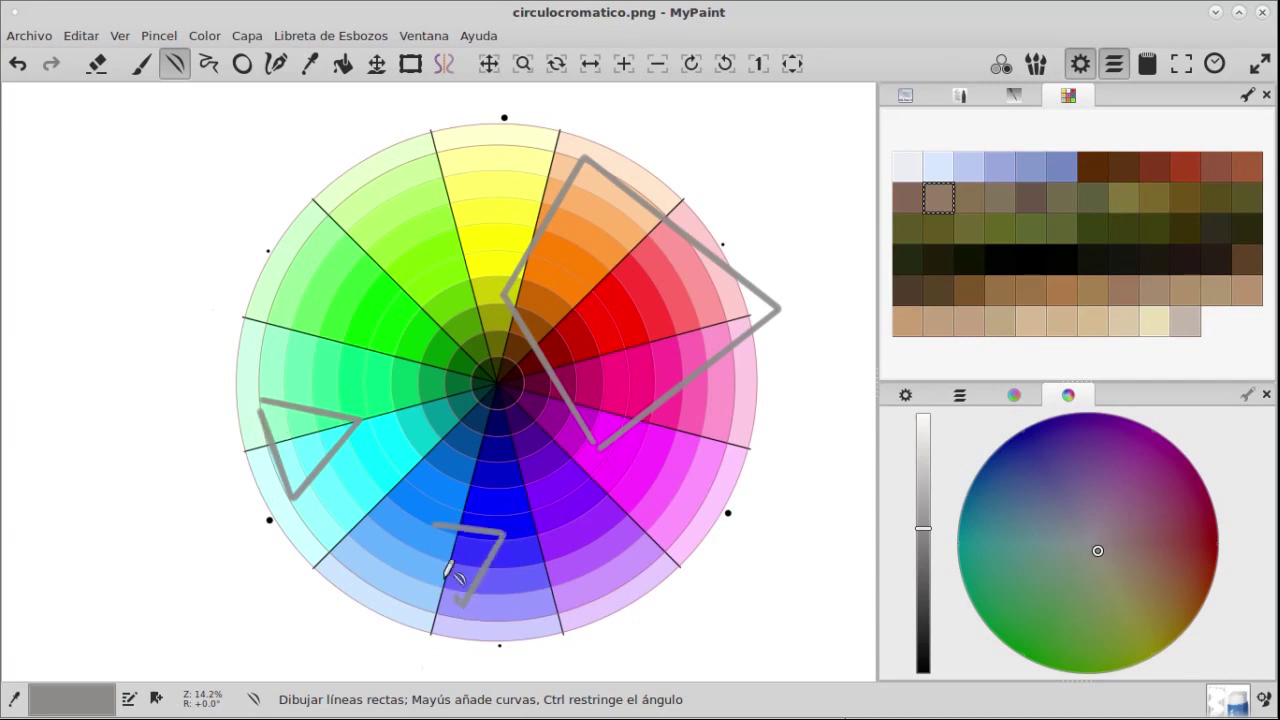
click(437, 522)
Undo the quadrilateral and both small triangles drawn over the color wheel
key(ctrl+z)
key(ctrl+z)
key(ctrl+z)
key(ctrl+z)
key(ctrl+z)
key(ctrl+z)
key(ctrl+z)
key(ctrl+z)
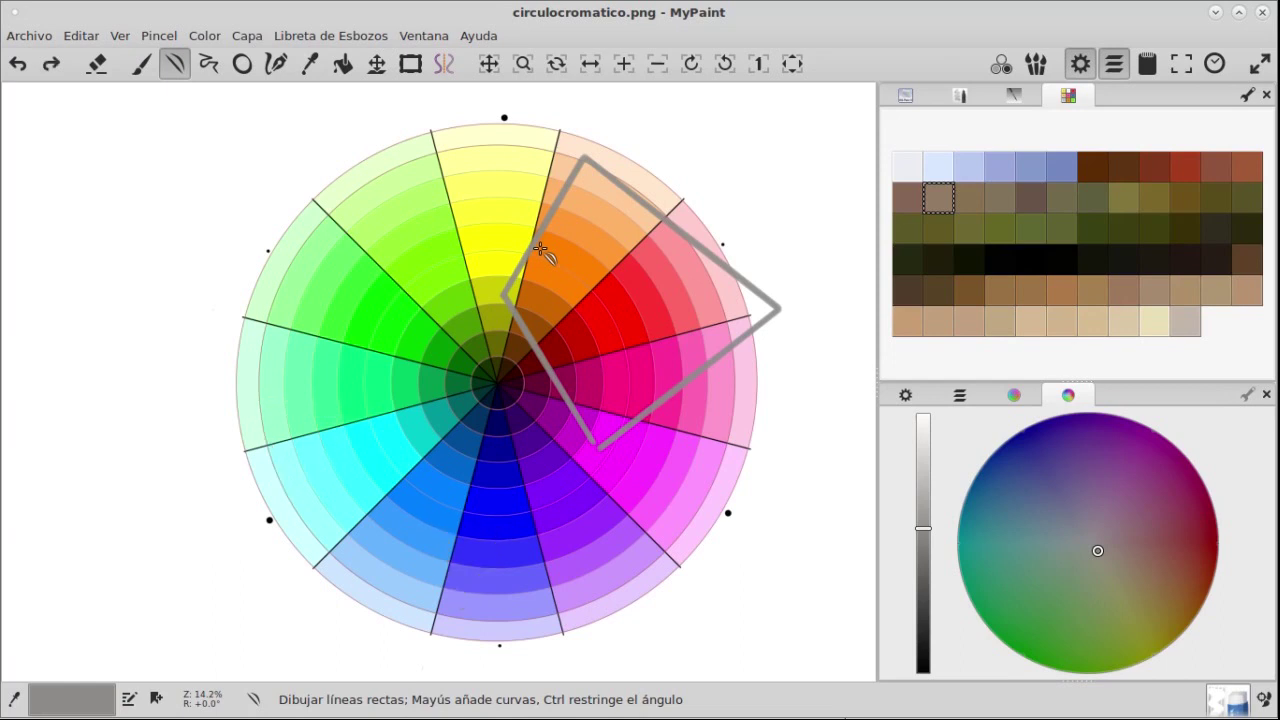
key(ctrl+z)
key(ctrl+z)
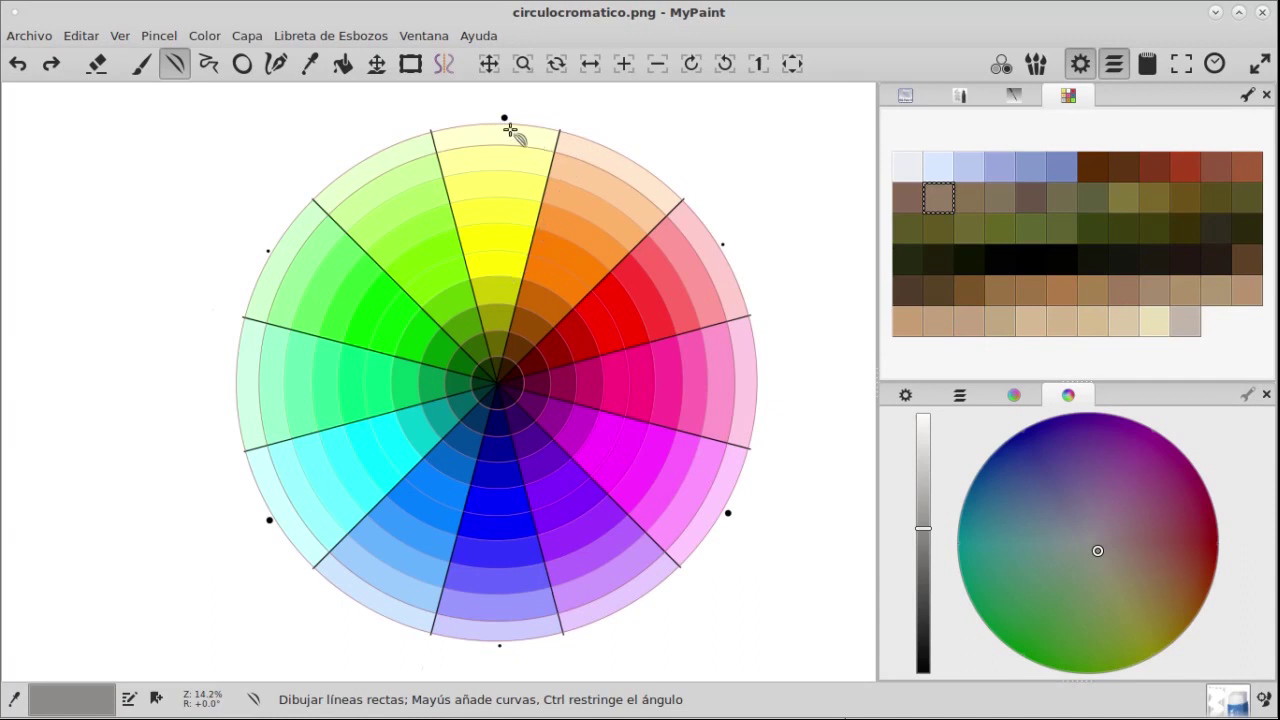
Outline a triangle with straight lines joining the yellow, green and magenta sectors, and undo it
mouse_move(462, 150)
mouse_down()
mouse_move(383, 344)
mouse_move(650, 425)
mouse_move(708, 498)
mouse_move(549, 303)
mouse_move(467, 139)
mouse_up()
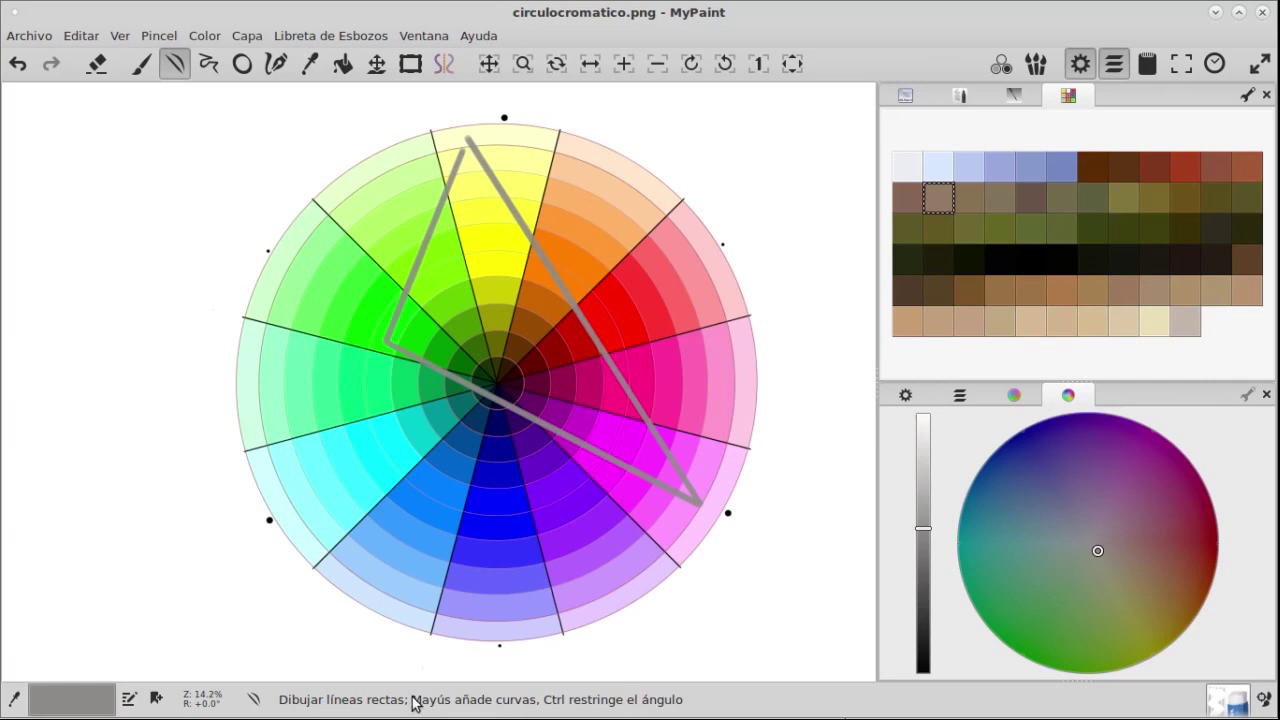
key(ctrl+z)
key(ctrl+z)
key(ctrl+z)
key(ctrl+z)
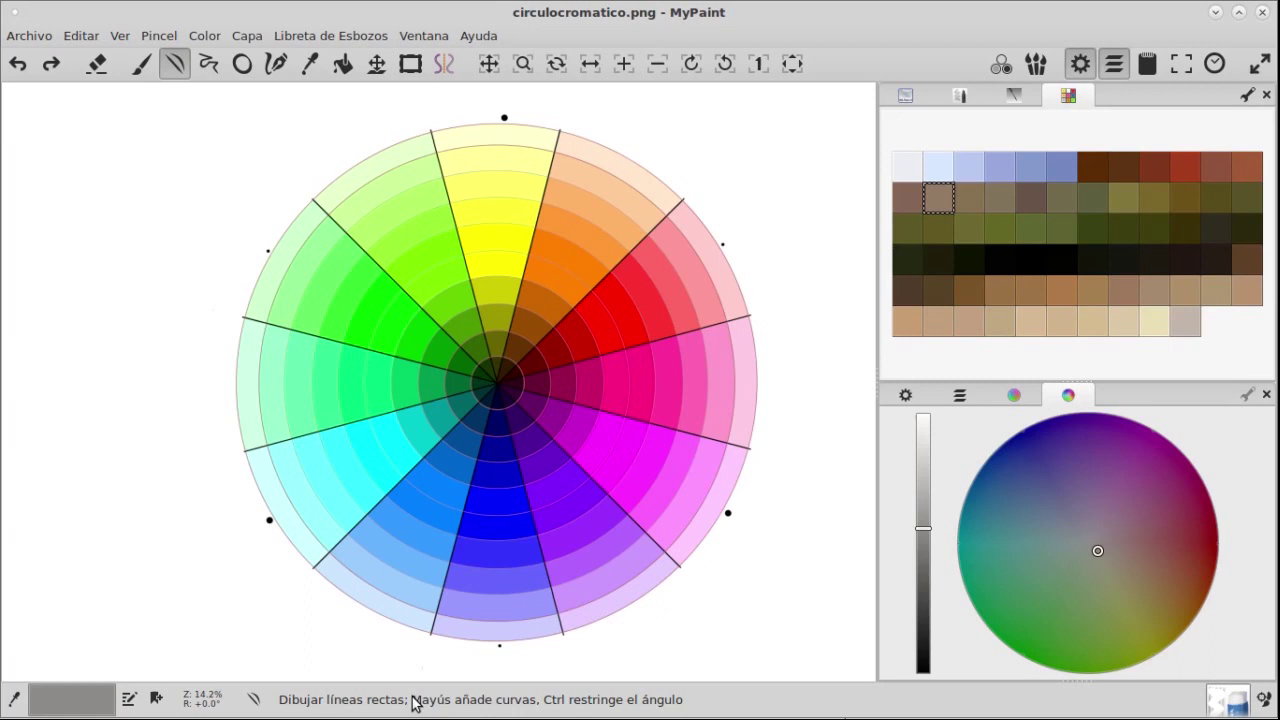
Switch to the other MyPaint window and move the floating Rueda HCY window clear of its current position, toward the color palette
mouse_move(415, 717)
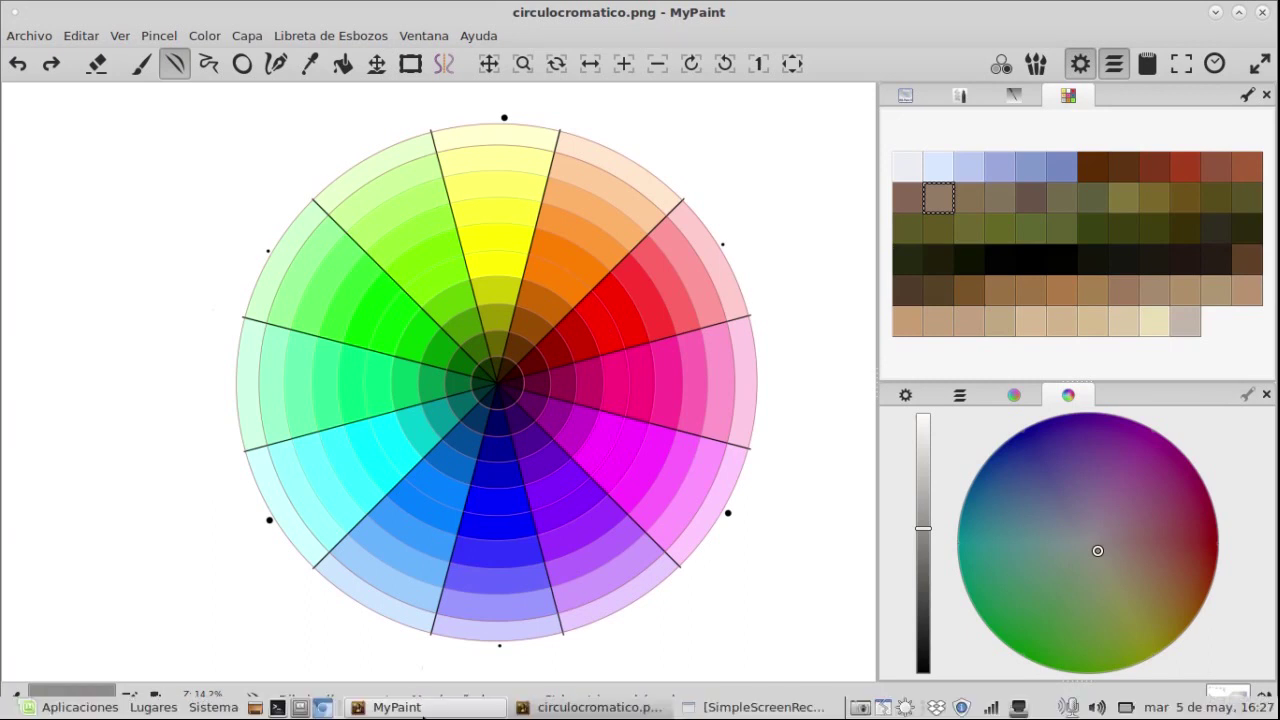
click(418, 712)
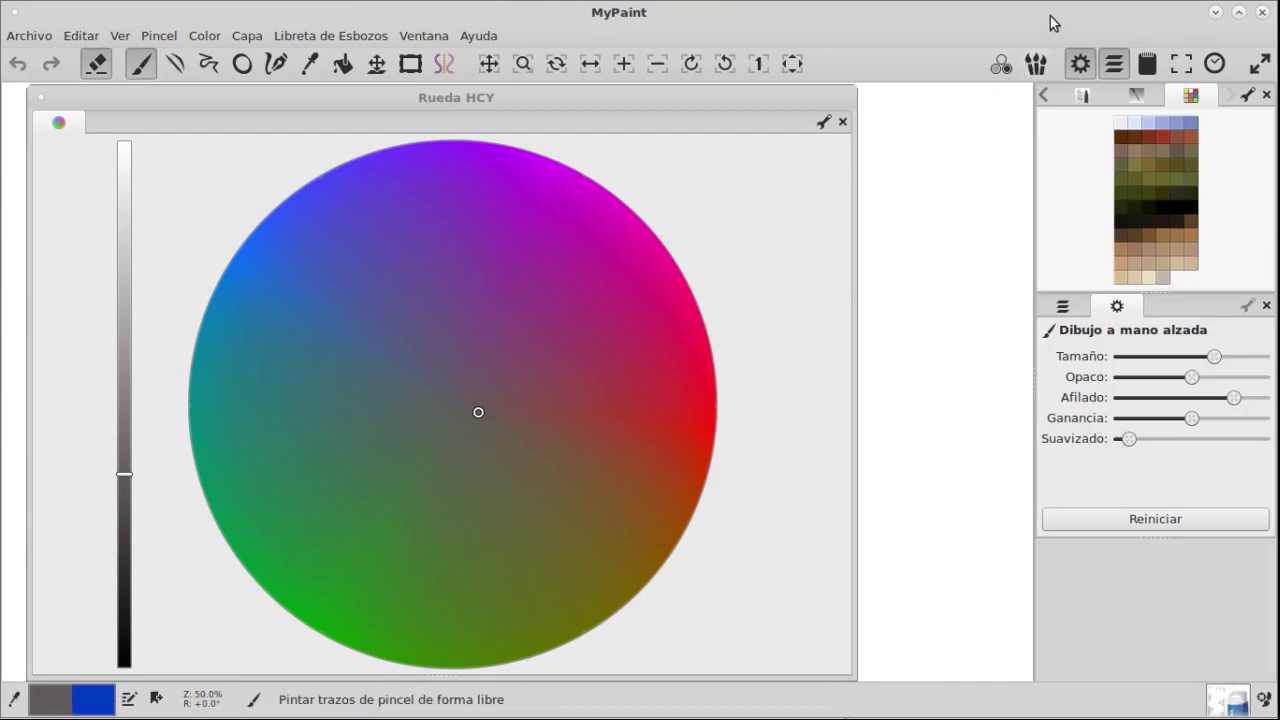
drag(535, 92, 684, 92)
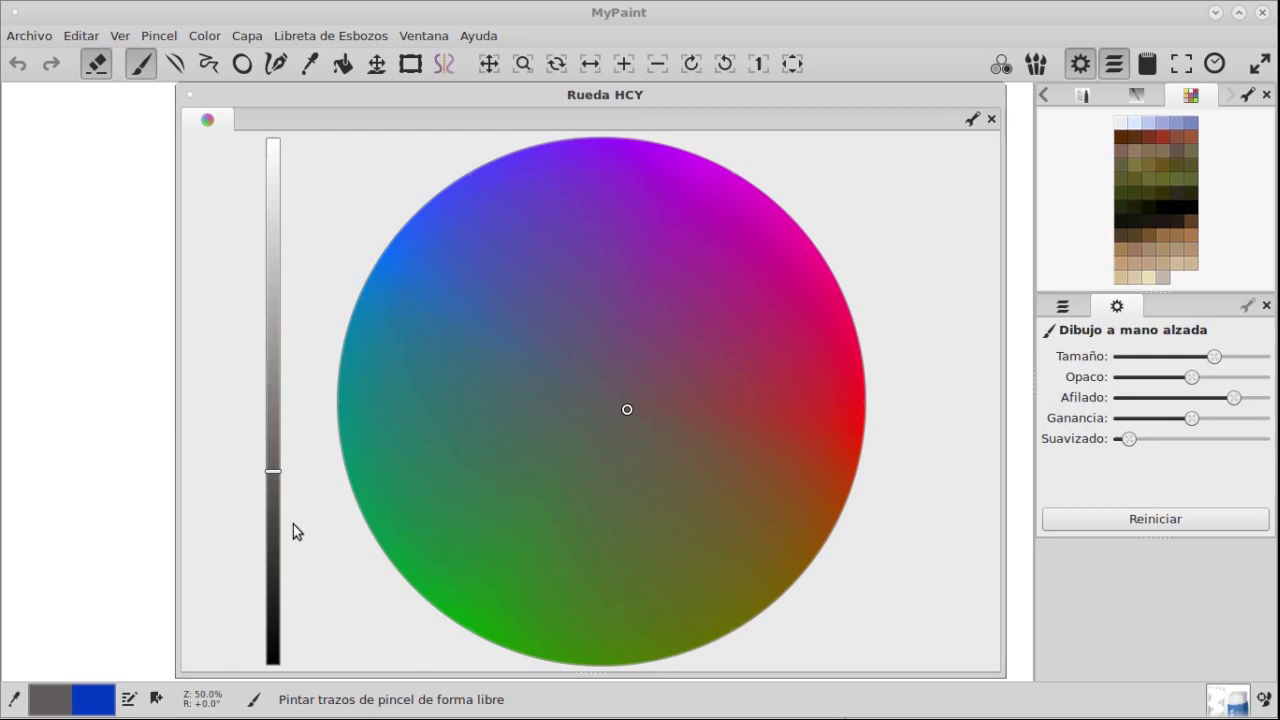
Try lighter and darker brightness levels on the HCY wheel, ending at a mid-level brightness
drag(275, 428, 275, 395)
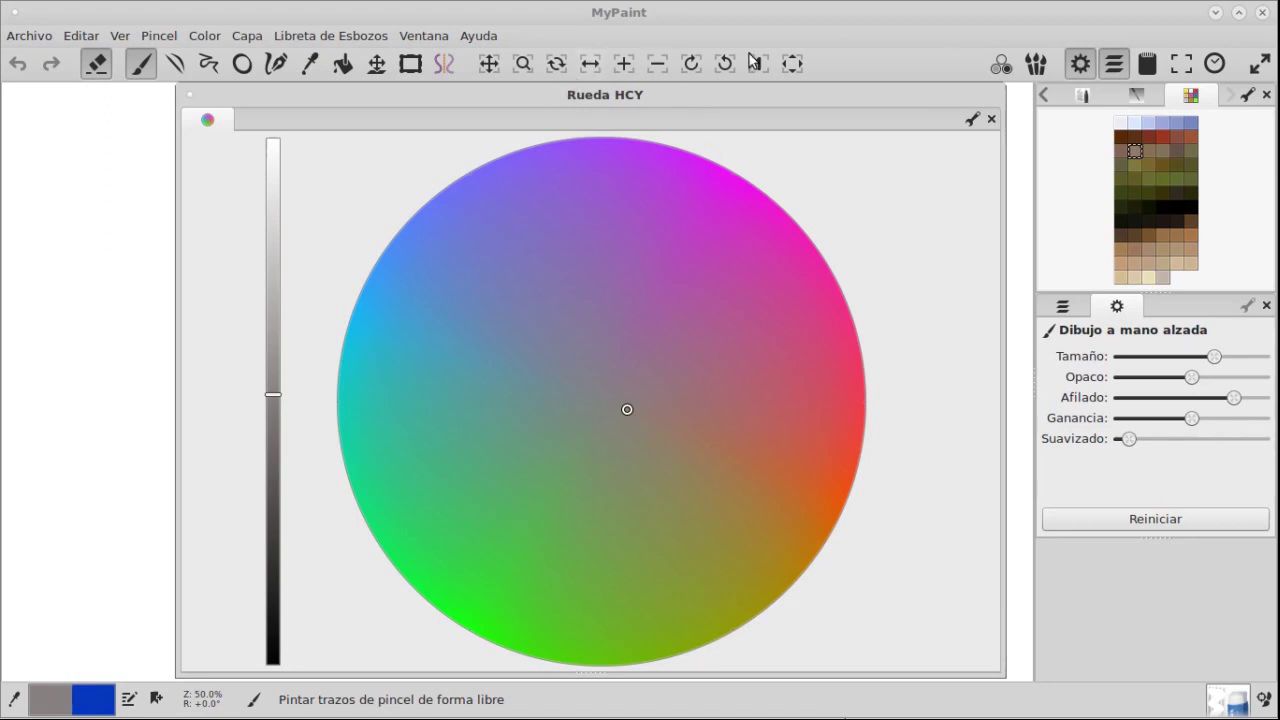
click(1001, 64)
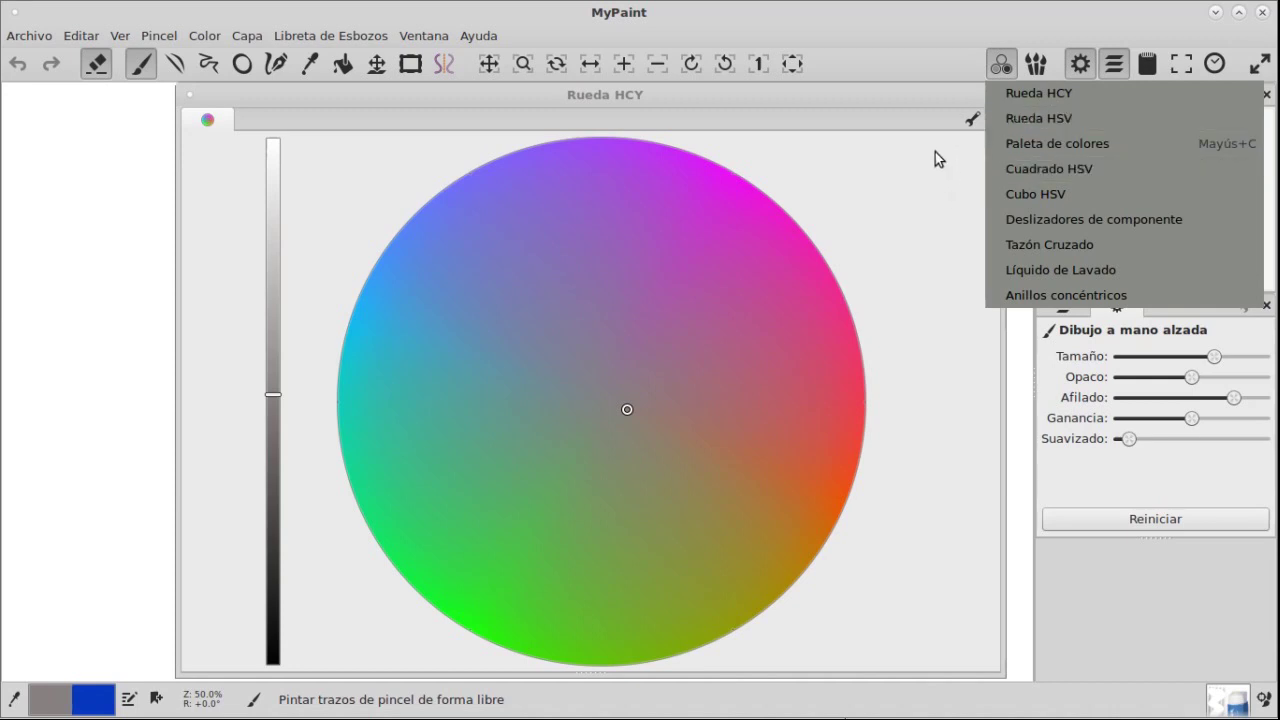
click(946, 42)
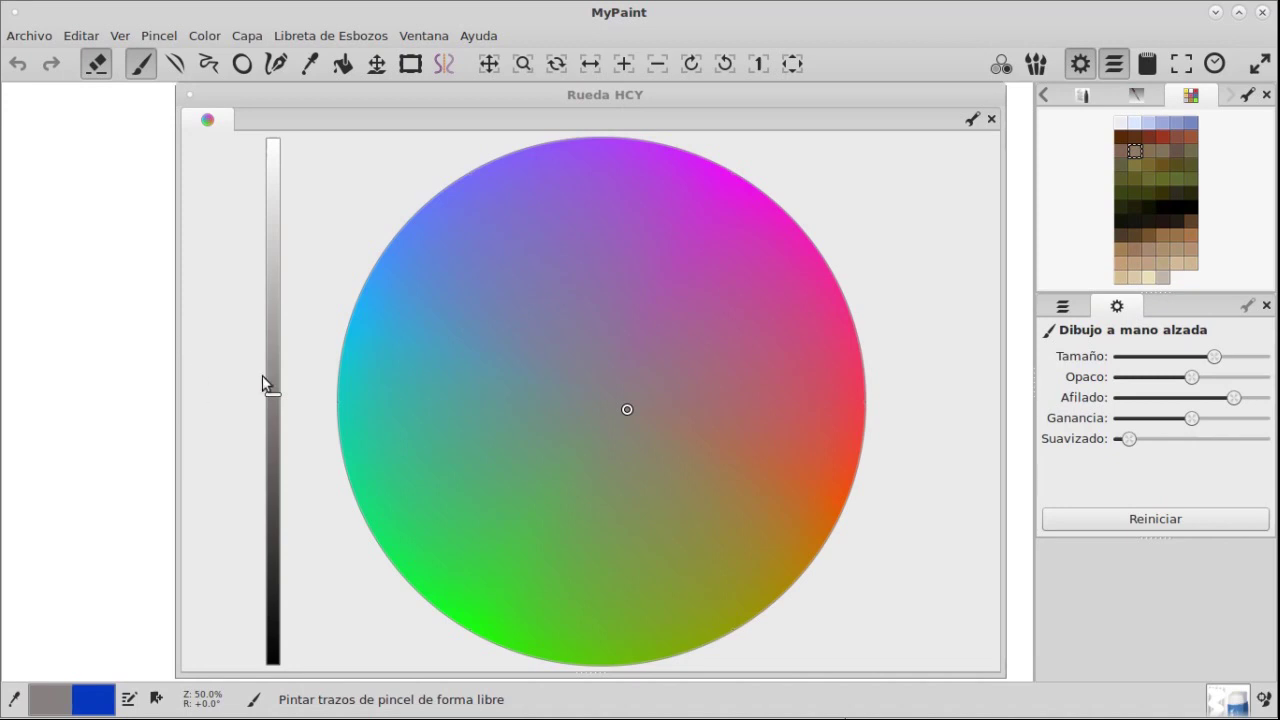
drag(271, 394, 277, 220)
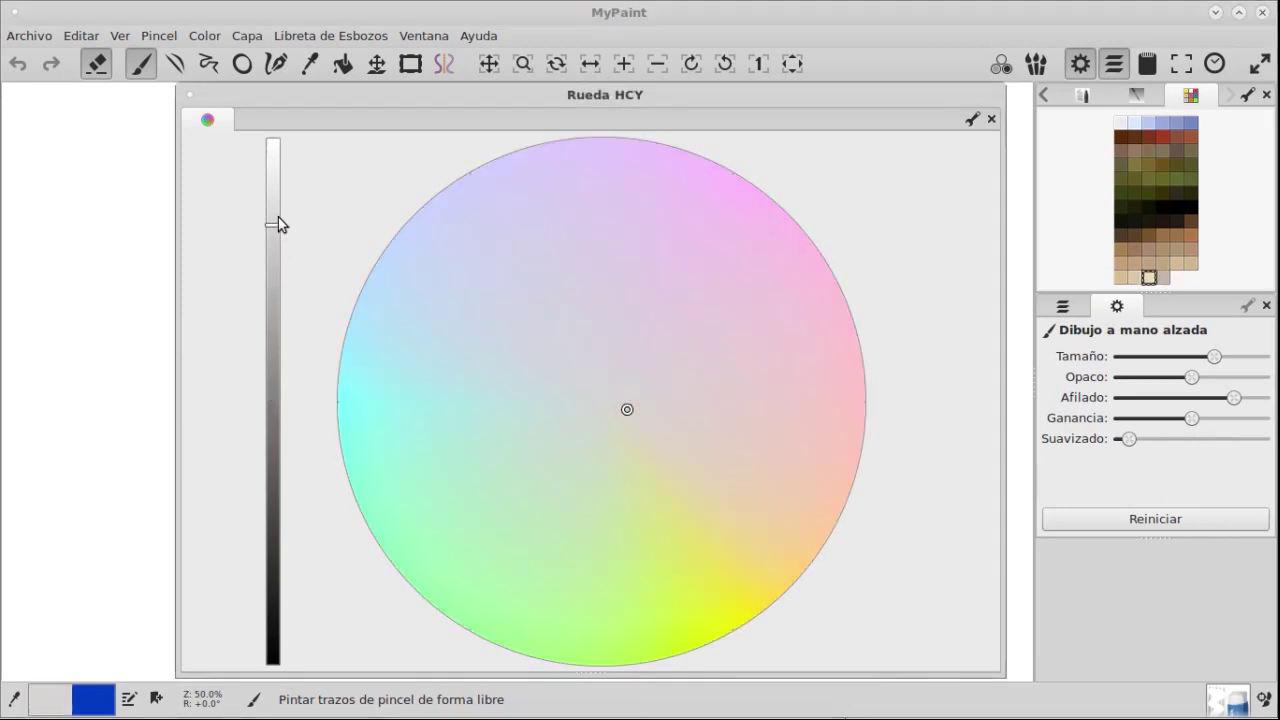
drag(278, 270, 275, 242)
drag(255, 410, 258, 582)
mouse_move(257, 449)
mouse_down()
mouse_move(263, 366)
mouse_move(265, 406)
mouse_move(266, 393)
mouse_up()
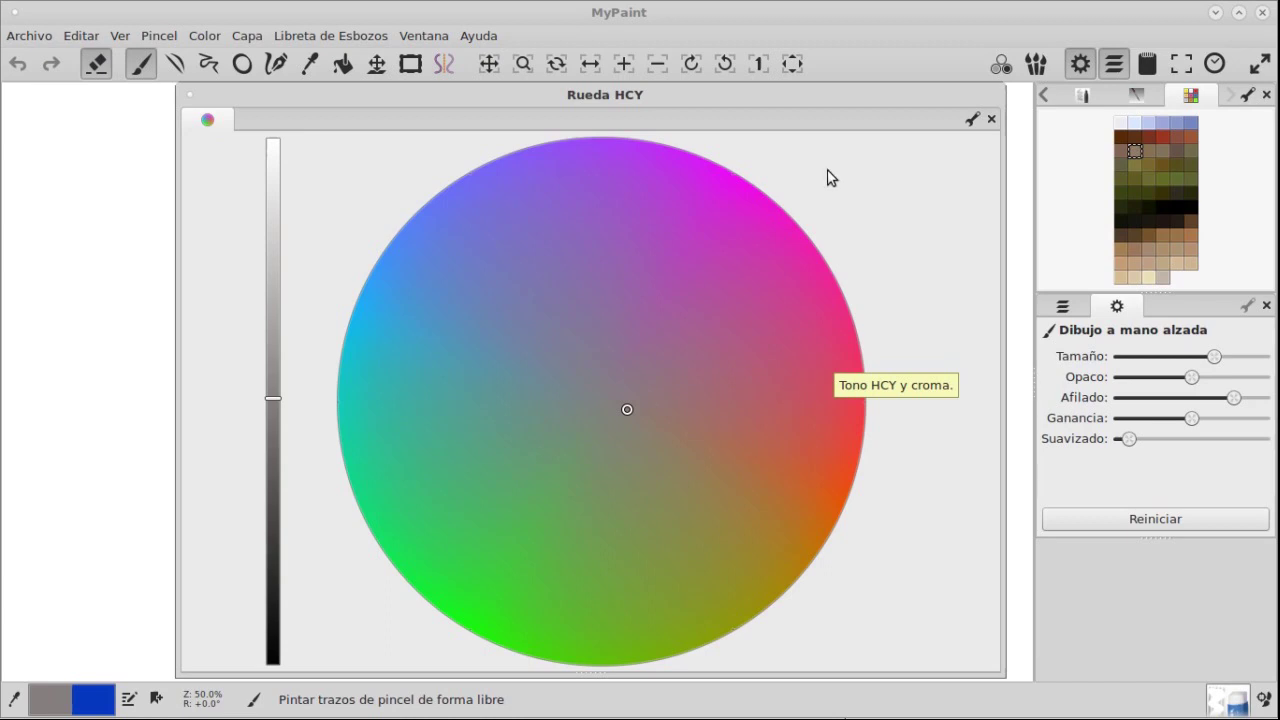
Open the HCY wheel's gamut mask editor and create a new mask from the Tríada atmosférica template
click(975, 119)
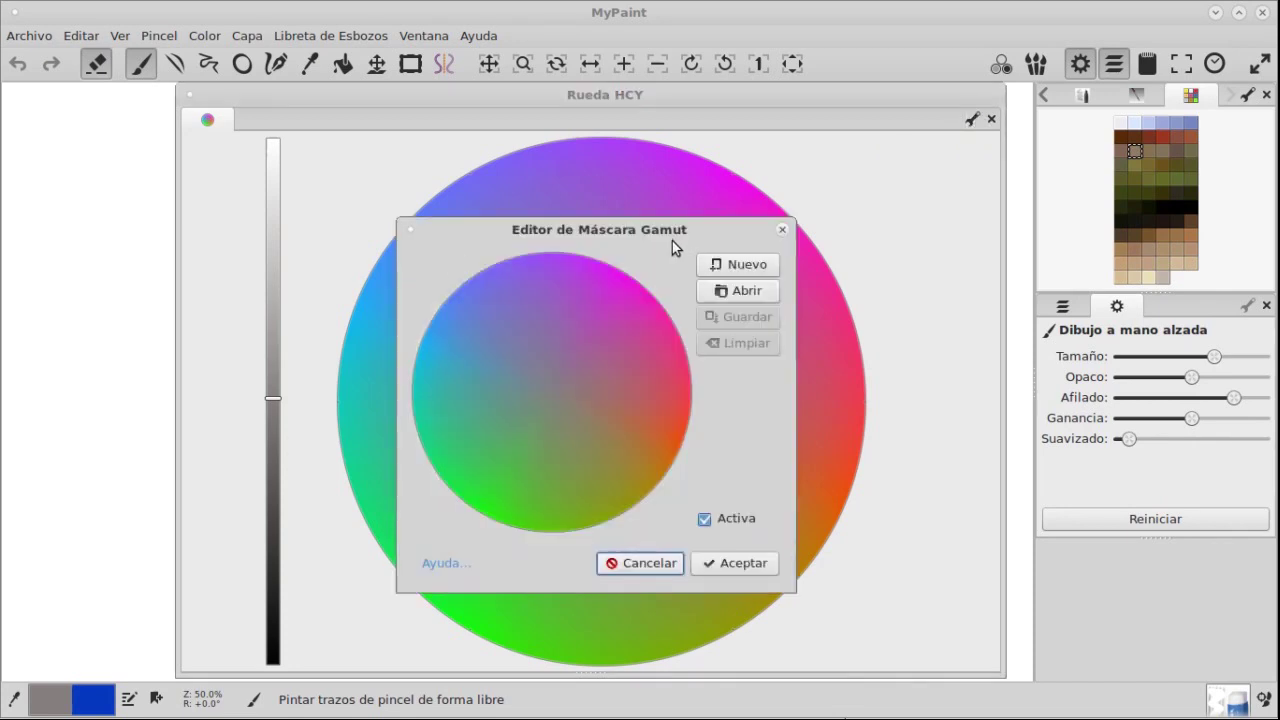
drag(674, 229, 584, 140)
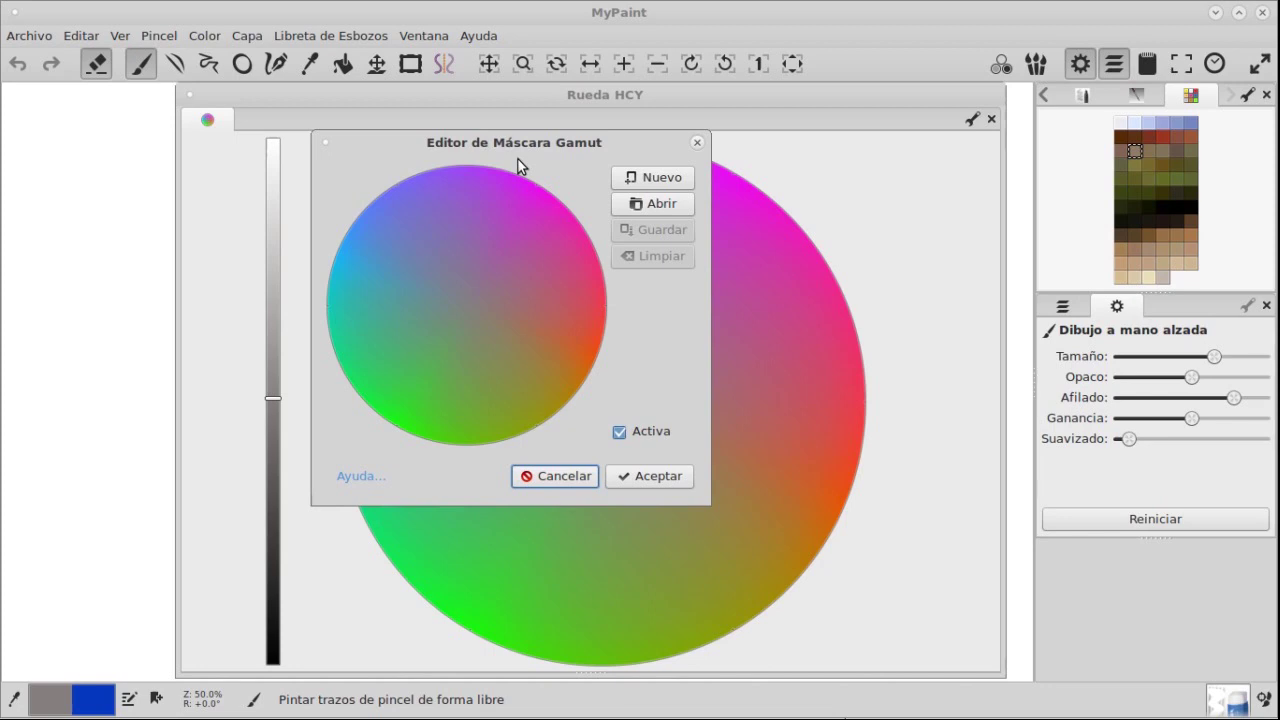
click(662, 180)
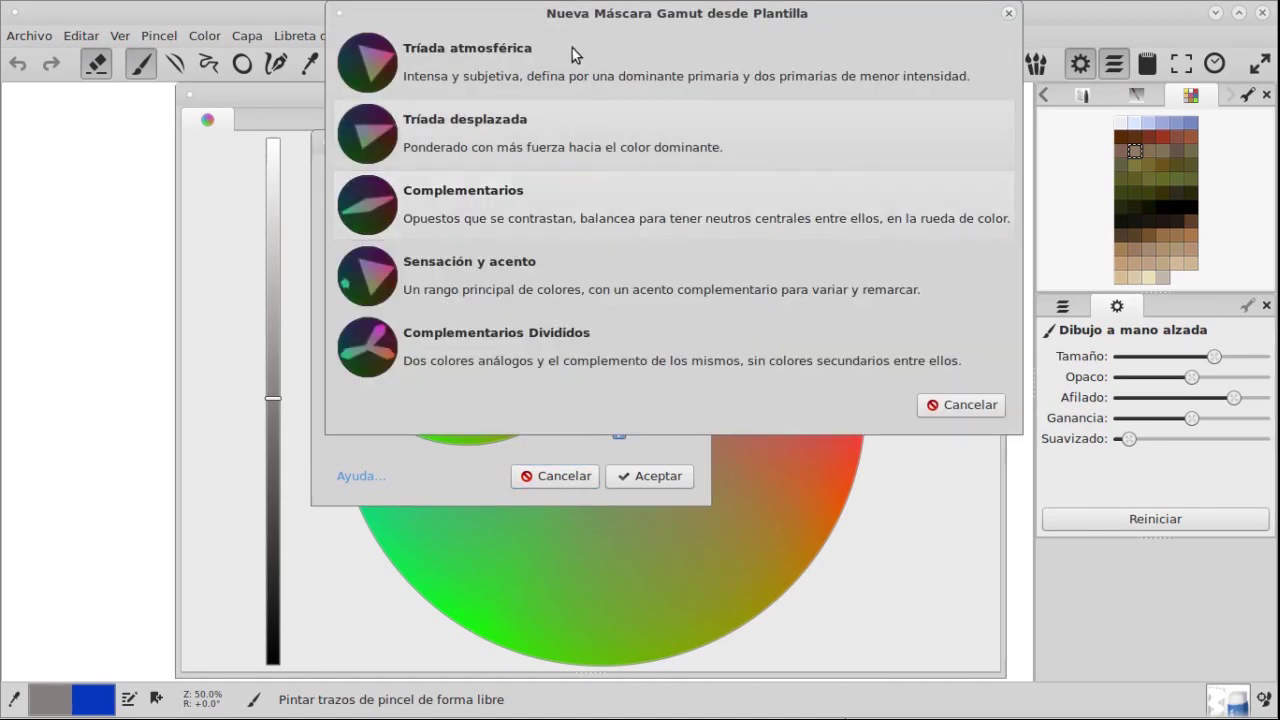
drag(570, 13, 800, 174)
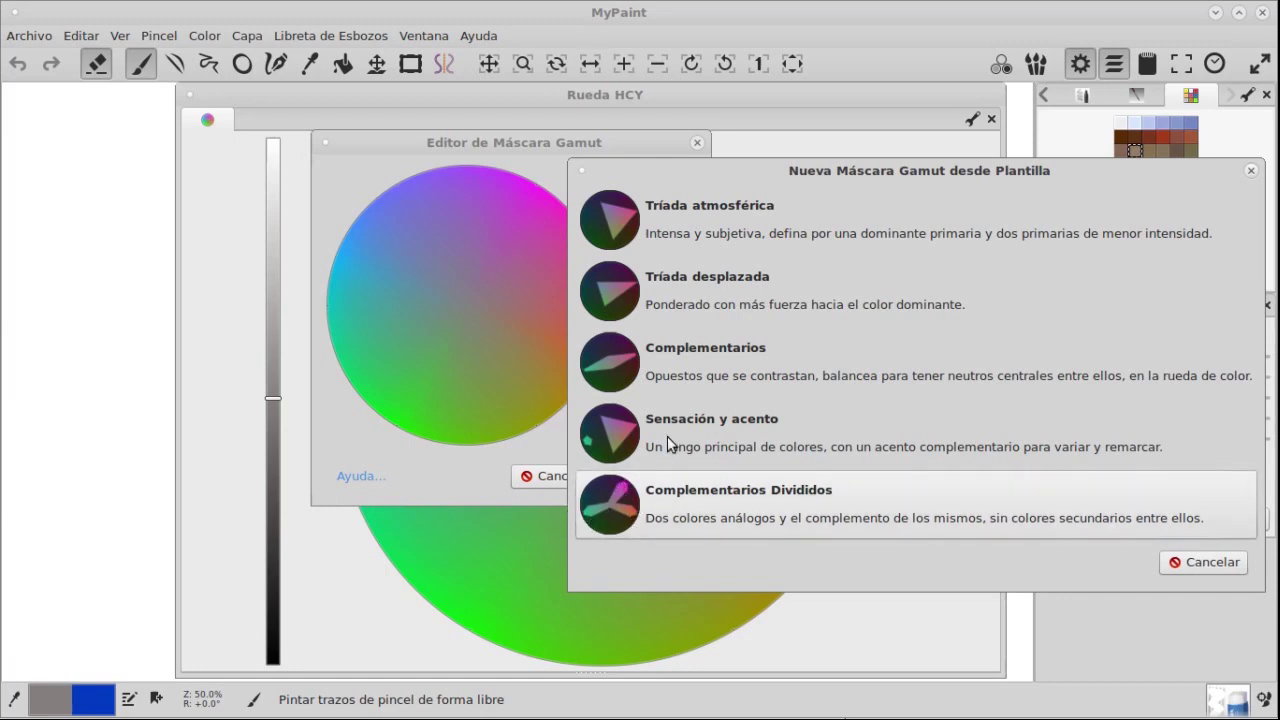
click(760, 243)
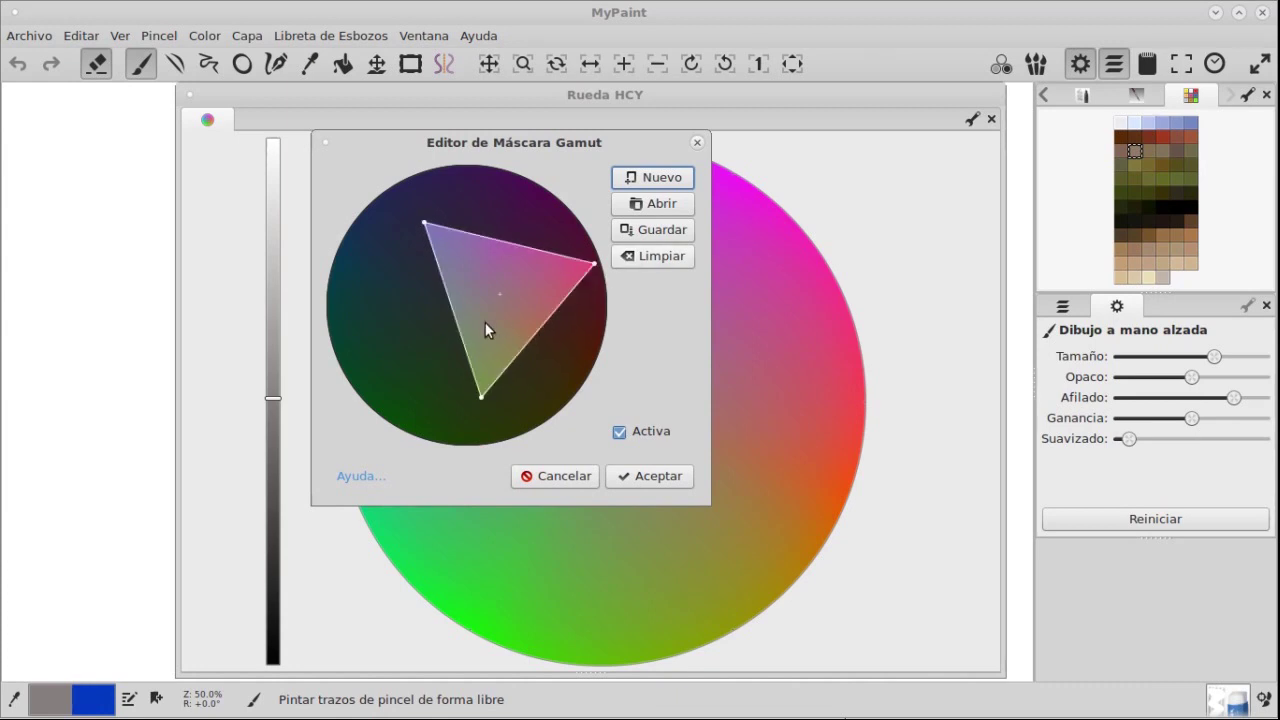
Shift the triangular mask toward the blue-green side, stretch its green corner to the wheel's rim, and rotate the mask
drag(501, 281, 468, 284)
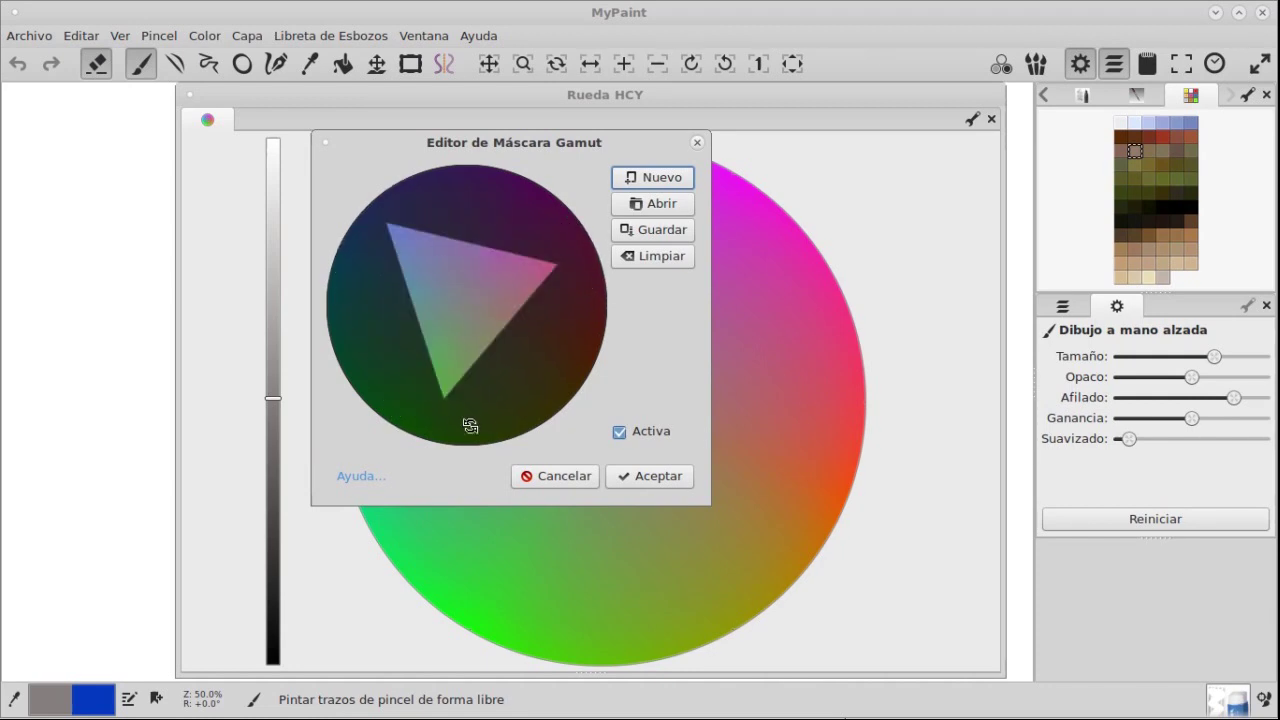
drag(443, 395, 400, 416)
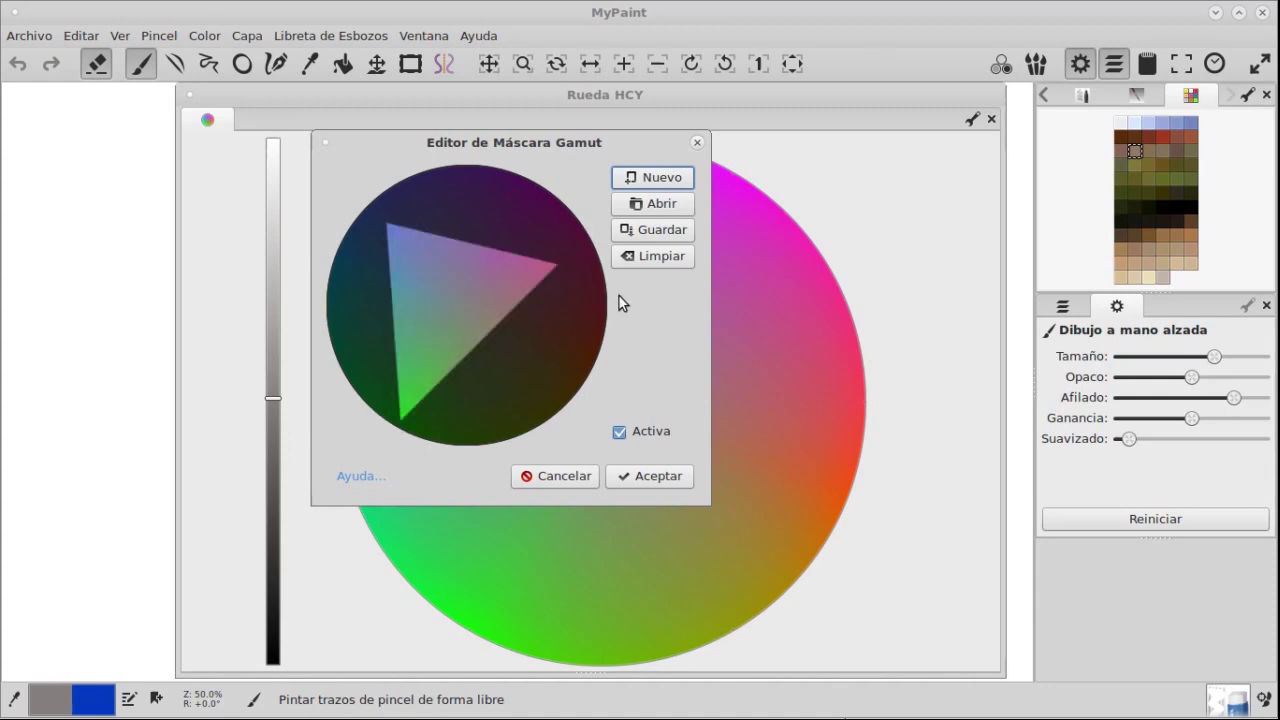
drag(597, 260, 571, 190)
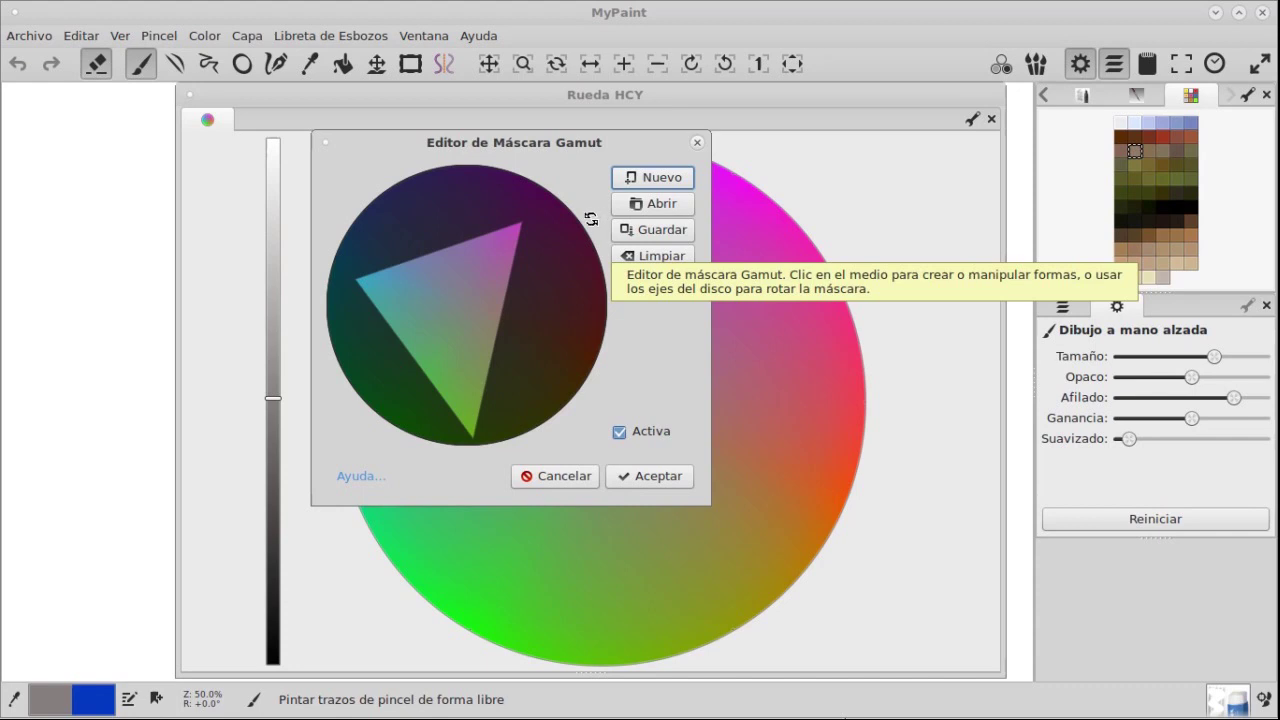
drag(591, 254, 480, 162)
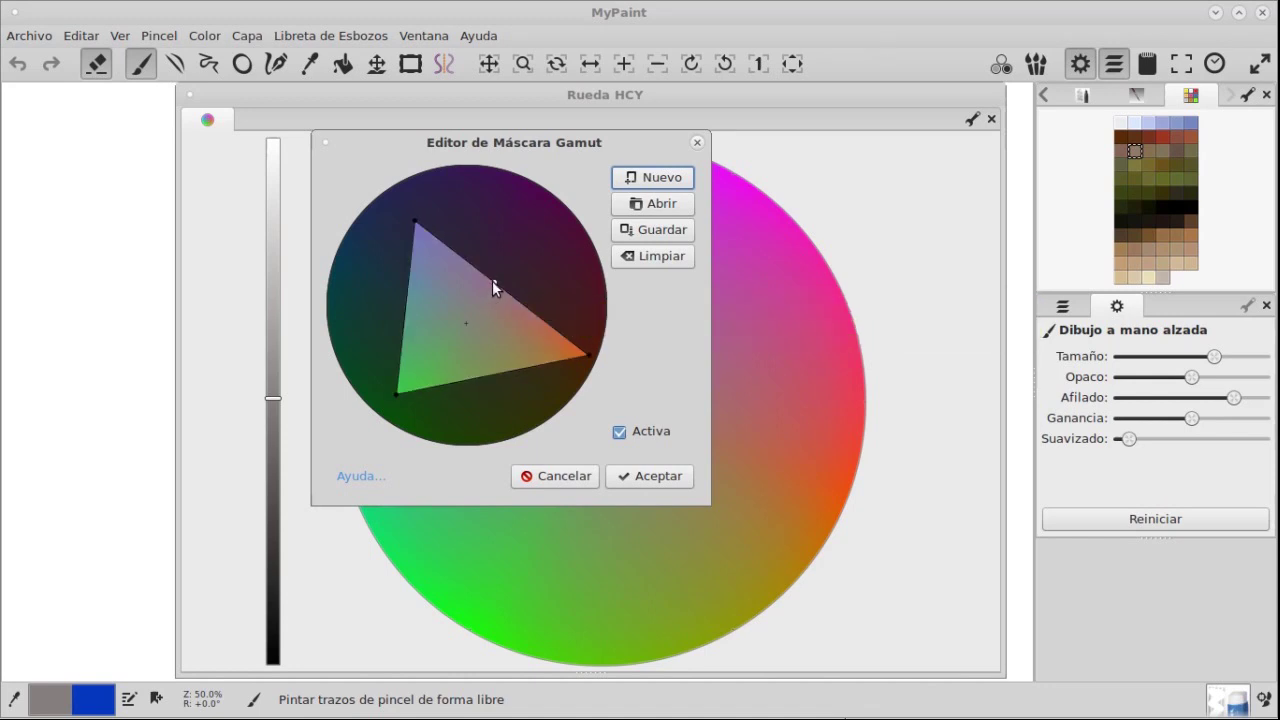
Add a fourth corner to the mask, extended toward magenta, and pull the blue corner in toward the wheel's center
drag(492, 281, 515, 183)
drag(417, 219, 437, 269)
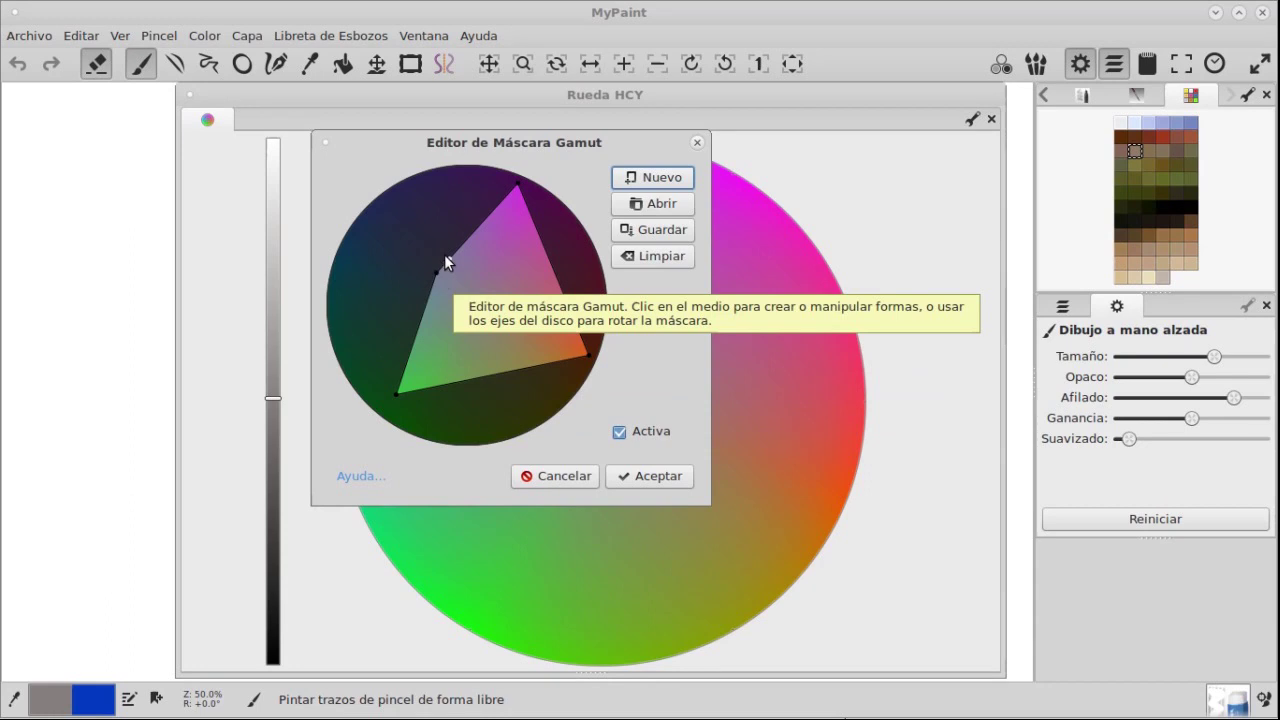
mouse_move(443, 270)
mouse_down()
mouse_move(469, 229)
mouse_move(448, 281)
mouse_move(435, 271)
mouse_up()
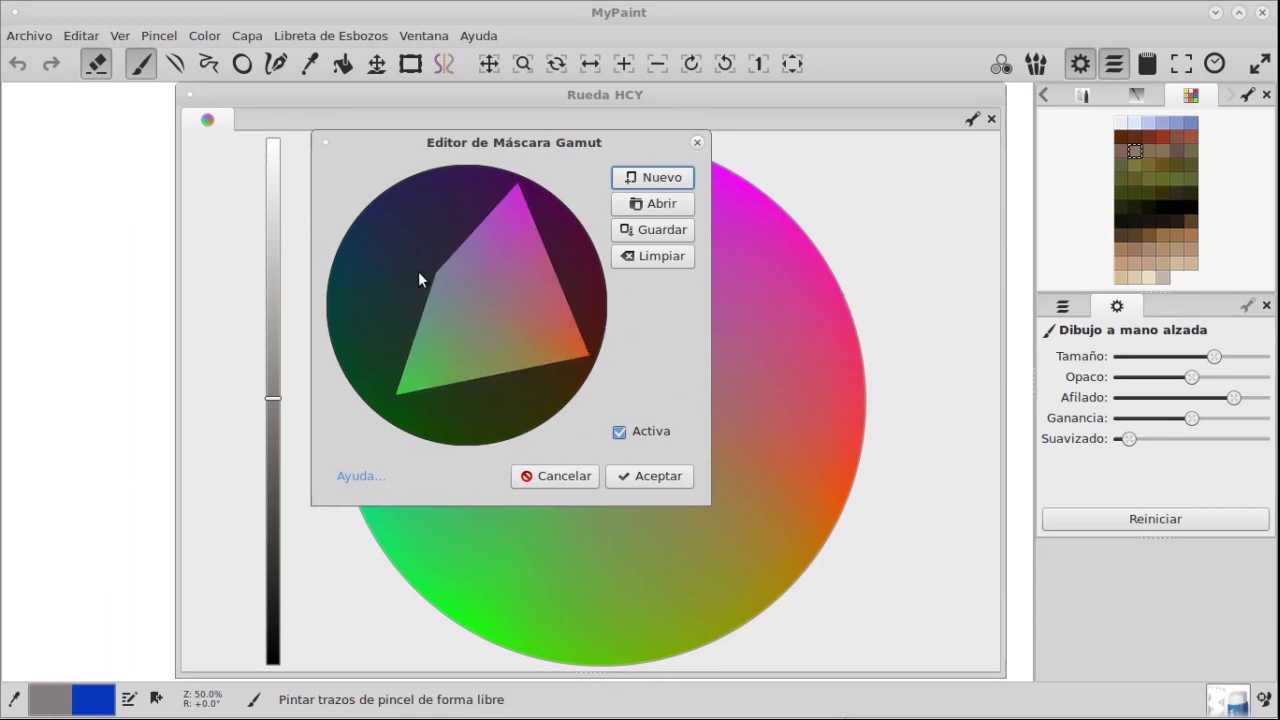
Replace the mask with a new Tríada atmosférica one and adjust its triangle to span blue, green and orange
click(662, 180)
click(397, 70)
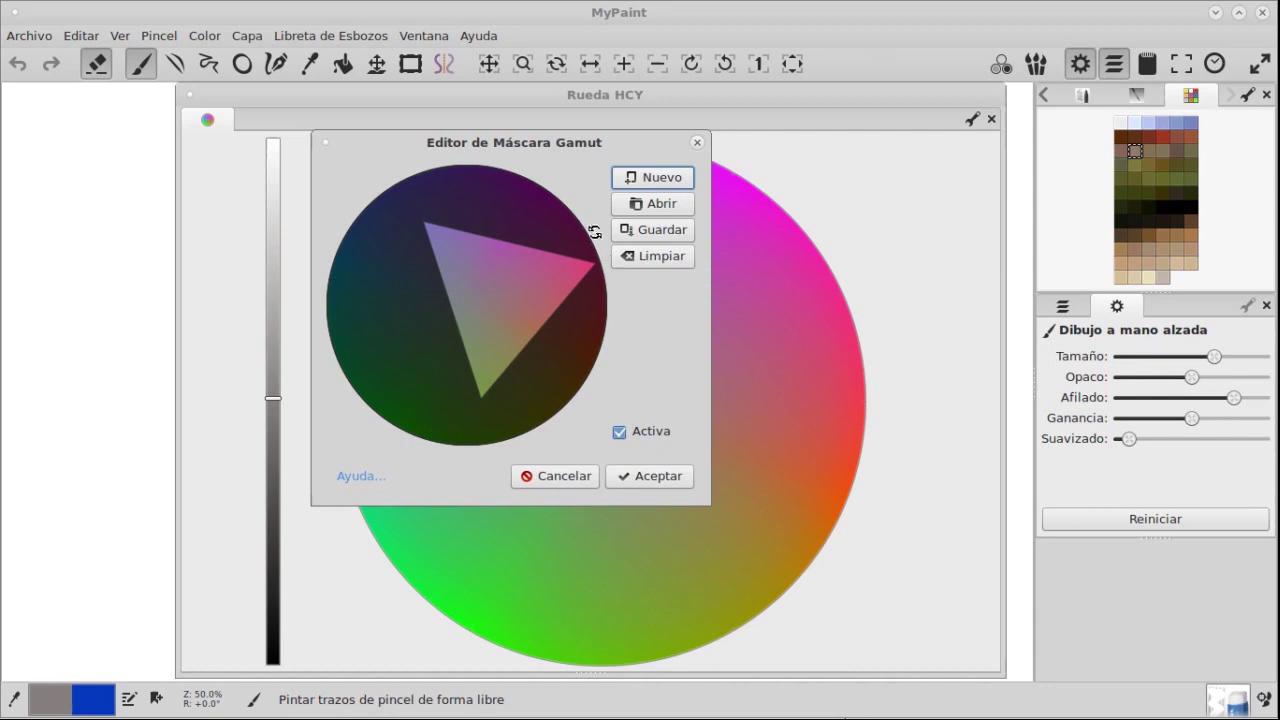
drag(589, 206, 425, 593)
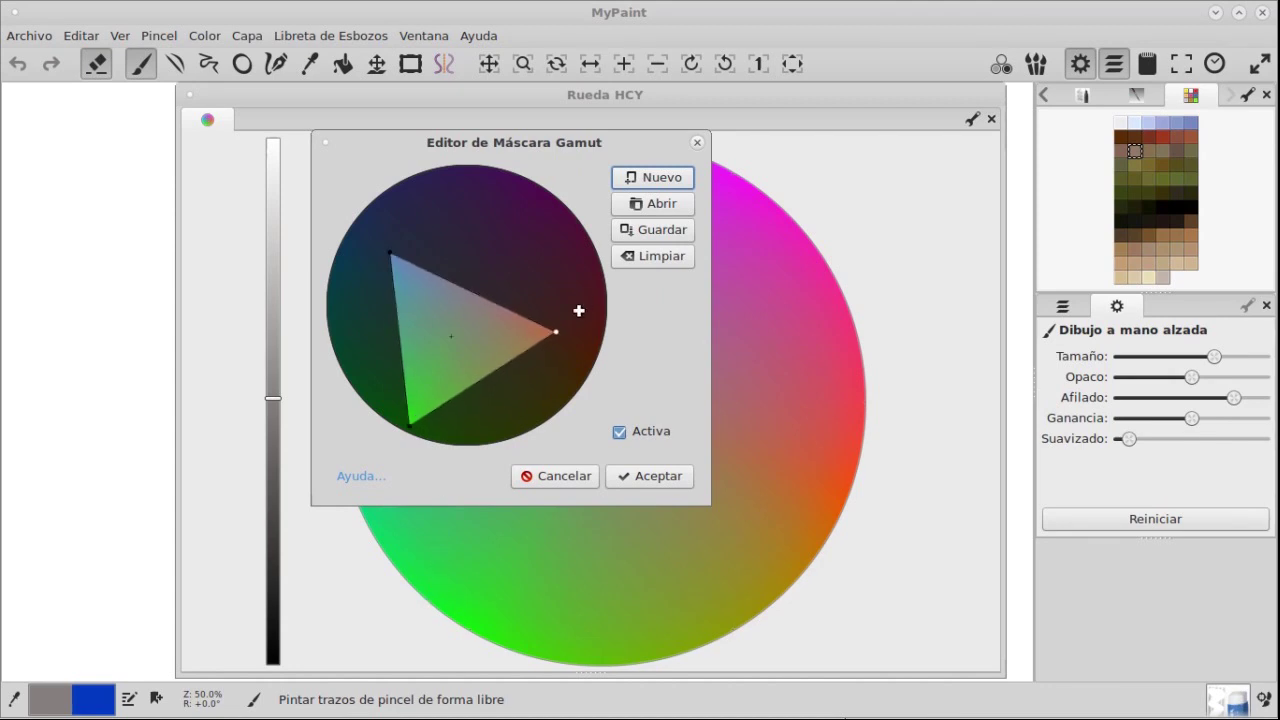
Save the gamut mask as triada atmos in the personal folder and apply it to the HCY wheel
click(676, 231)
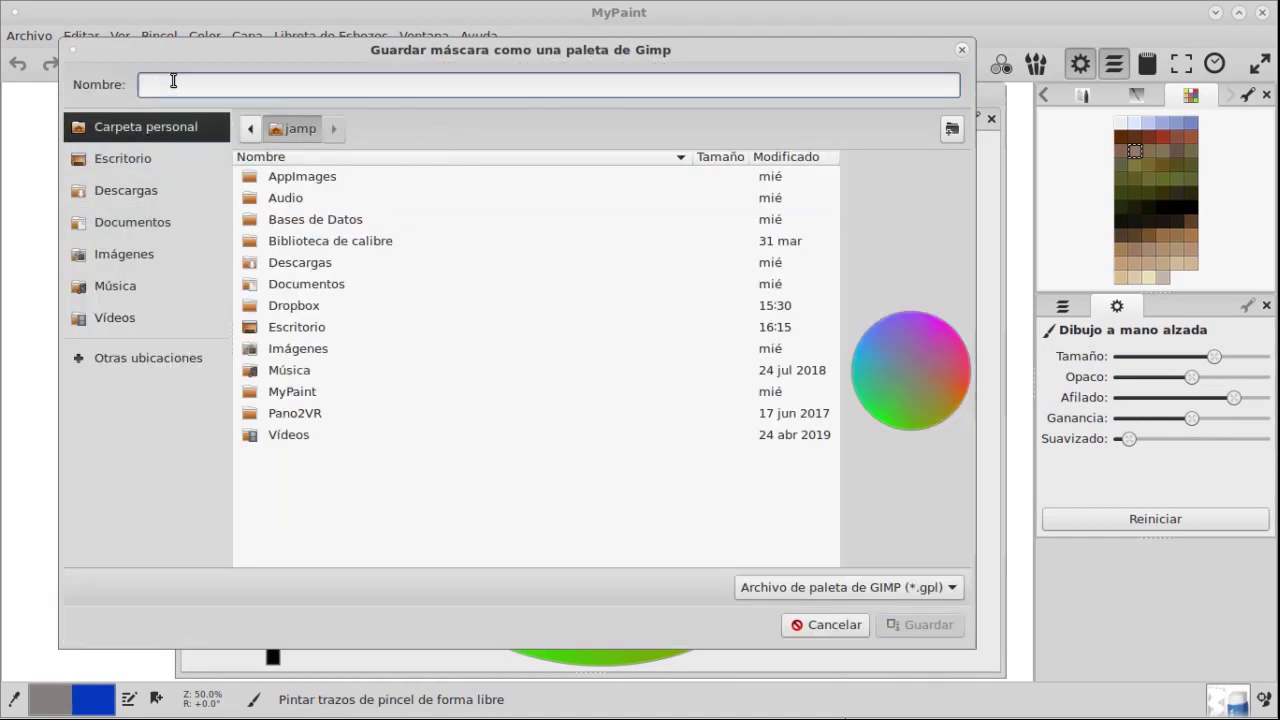
click(115, 158)
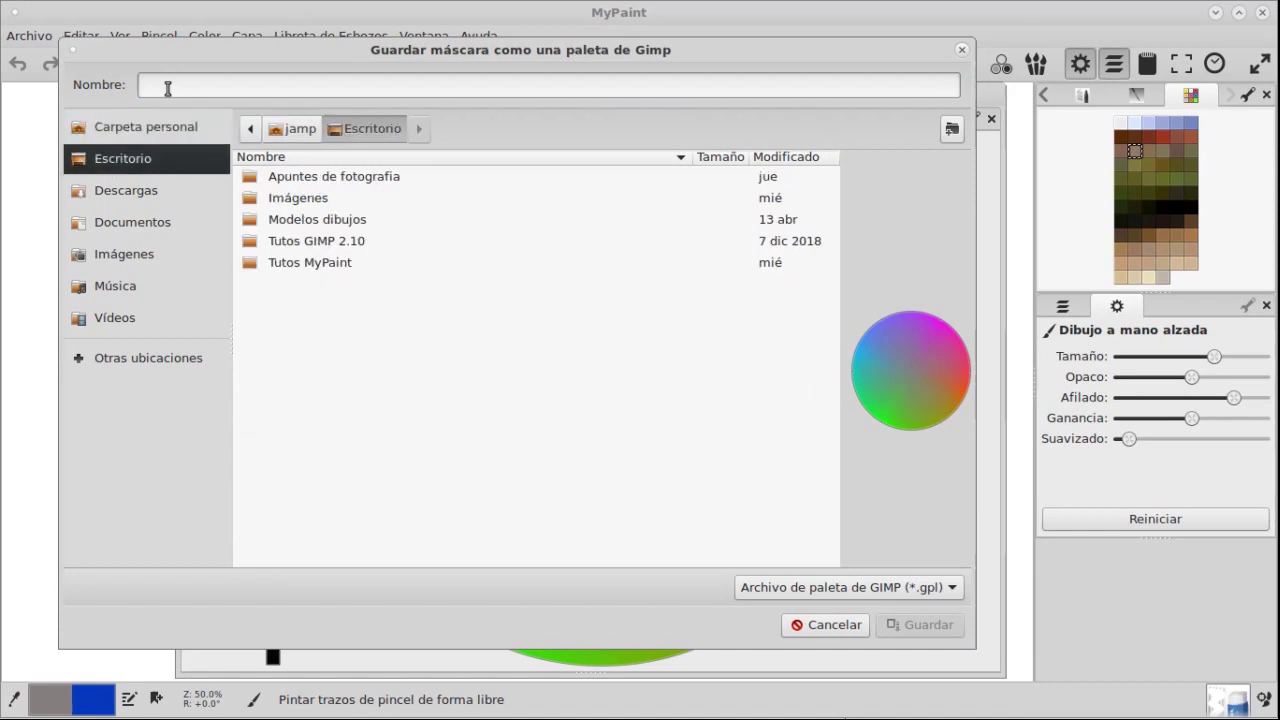
click(168, 88)
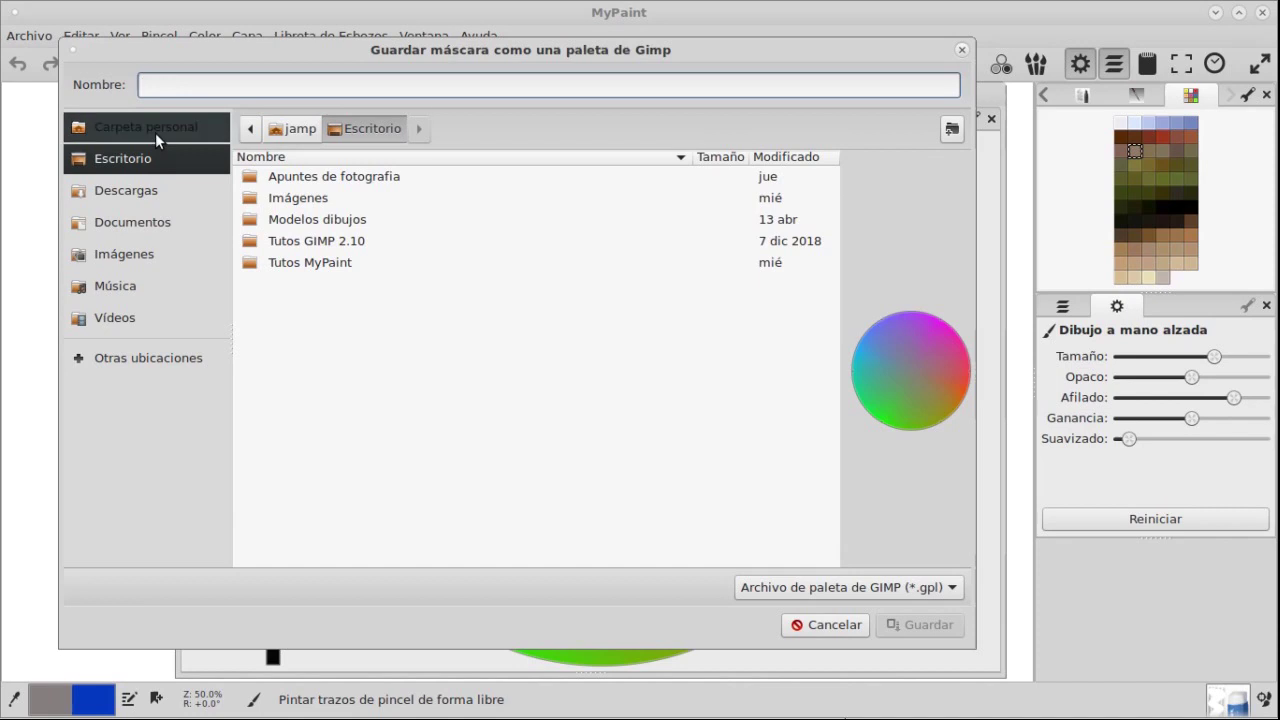
click(155, 132)
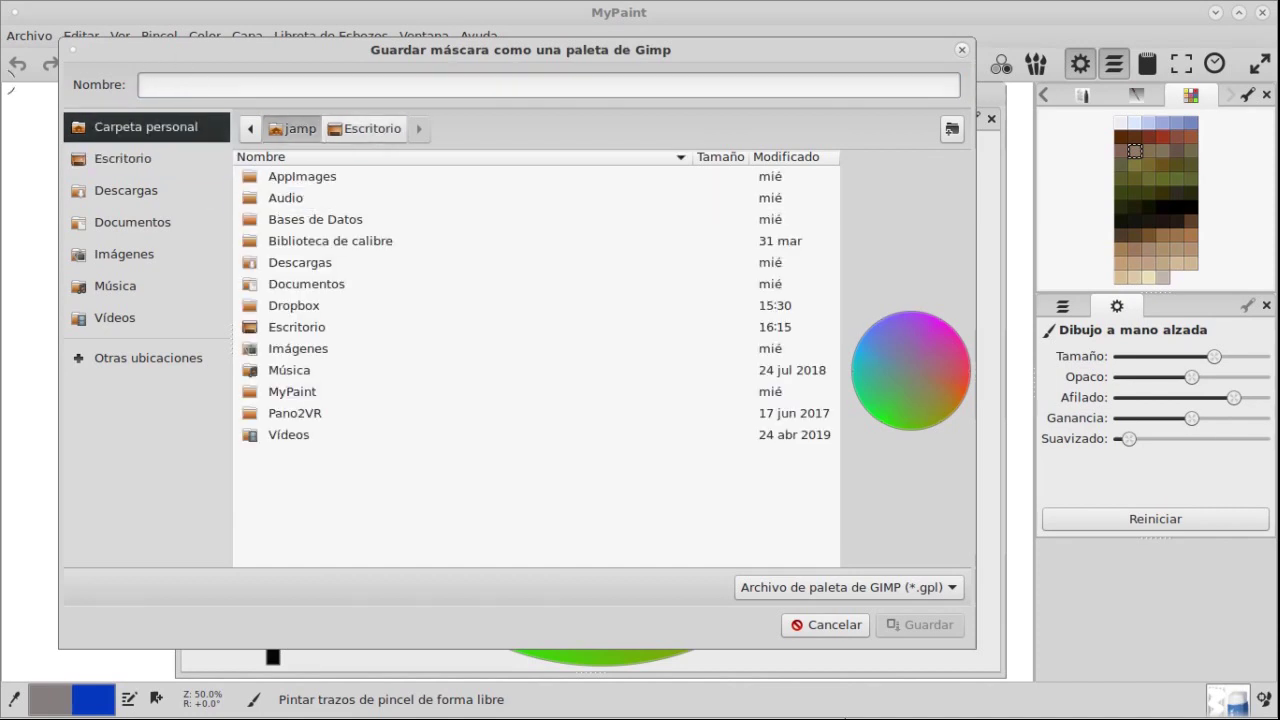
click(187, 83)
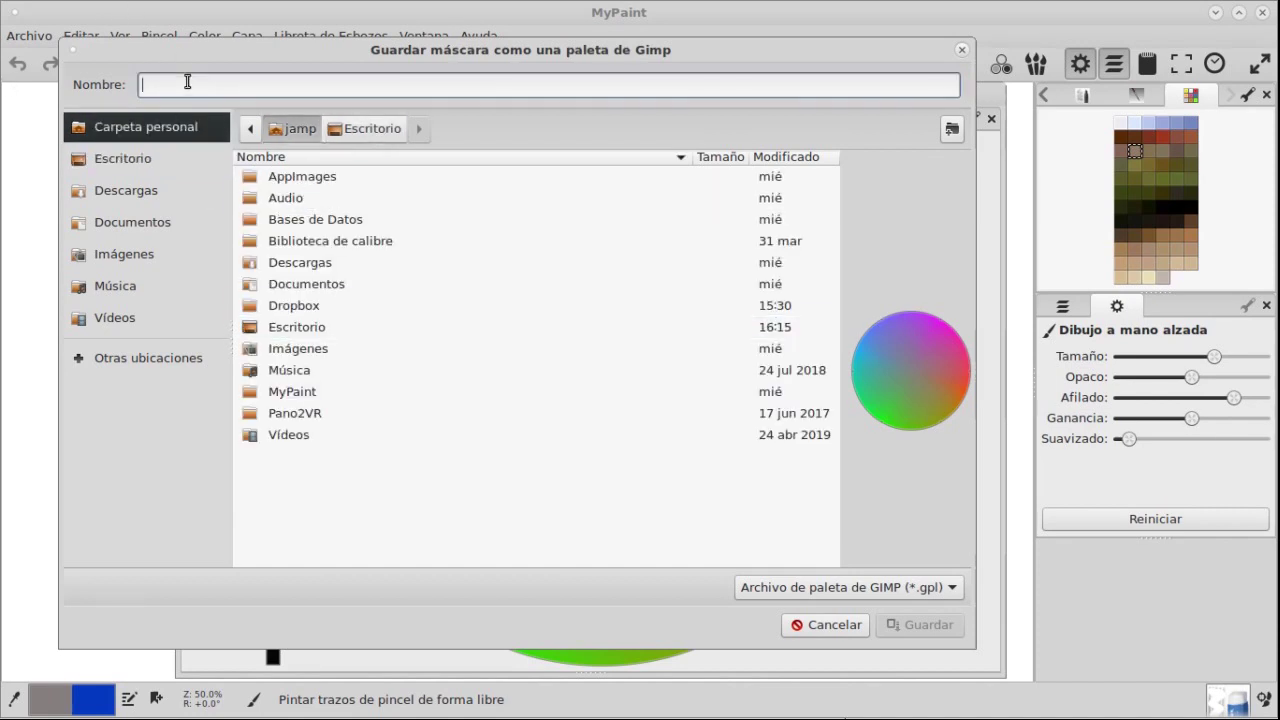
text(triada)
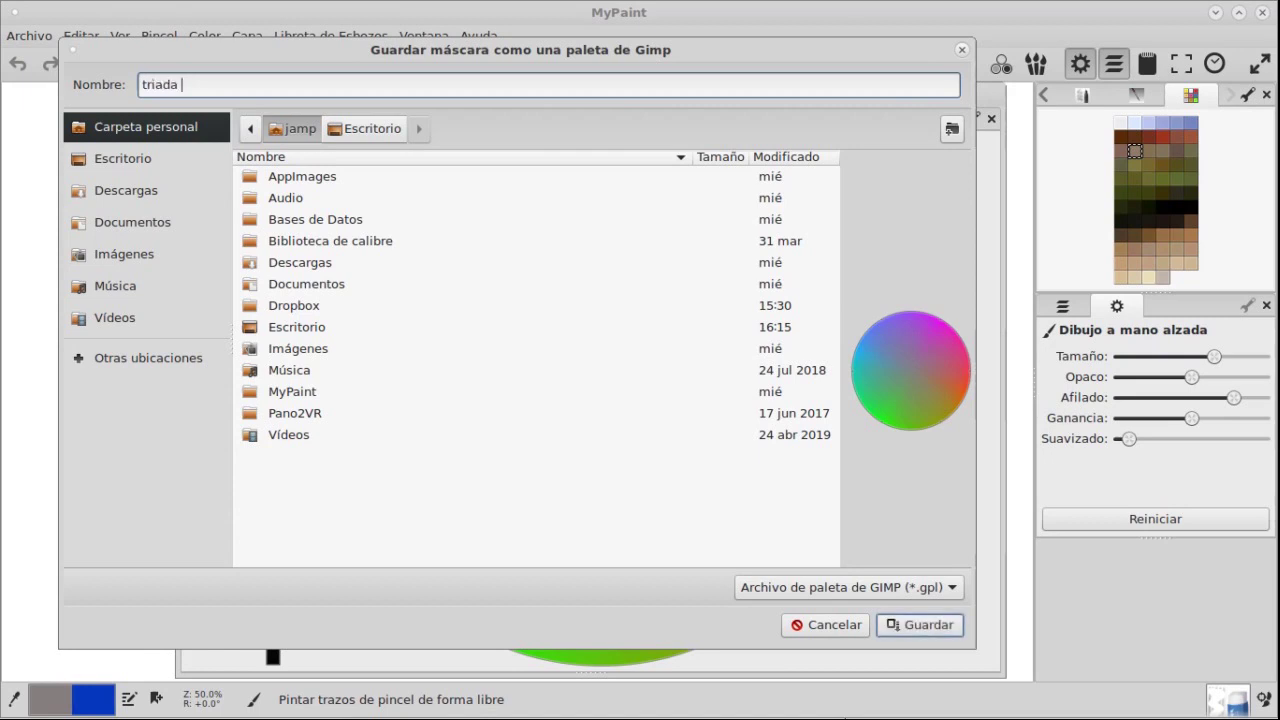
text( atmos)
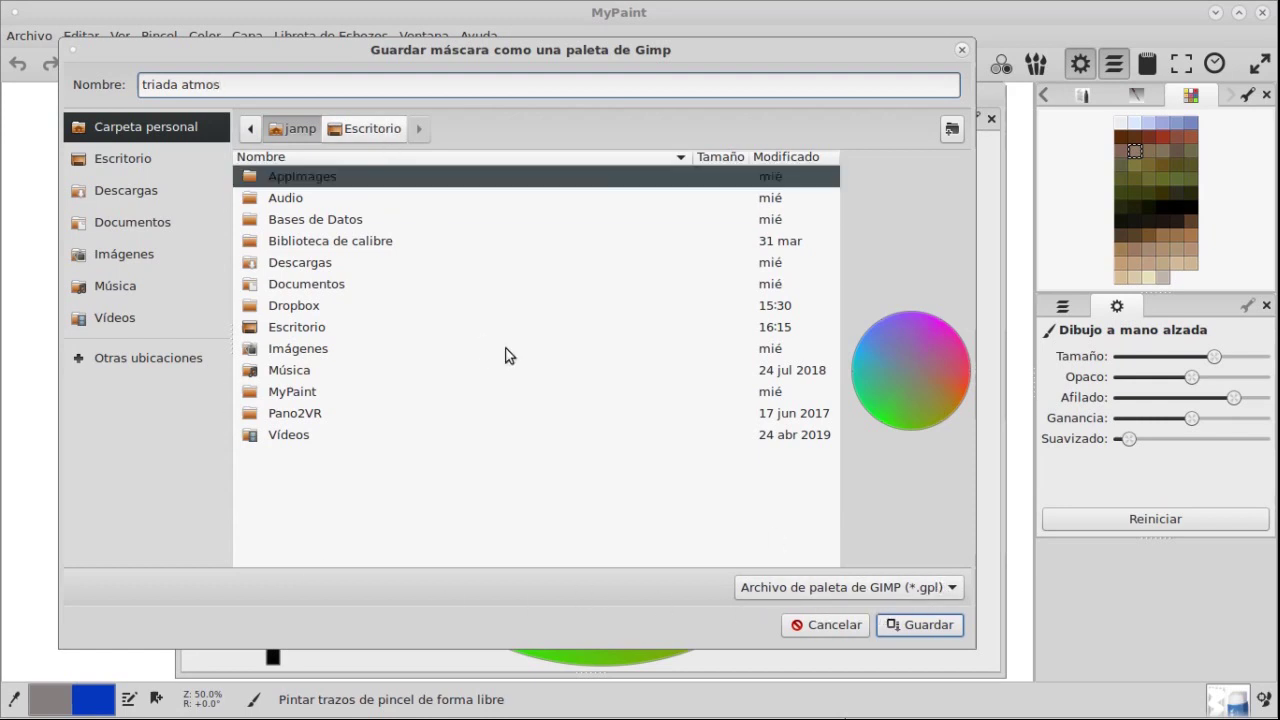
click(919, 630)
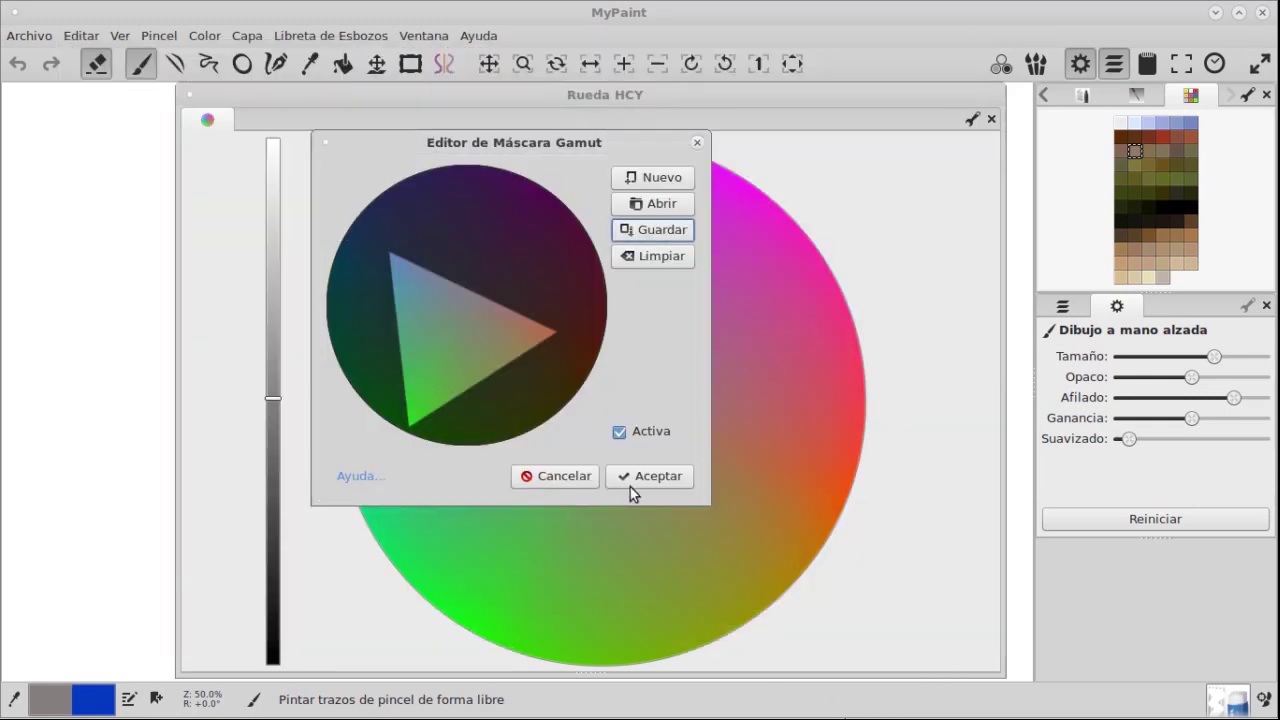
click(663, 480)
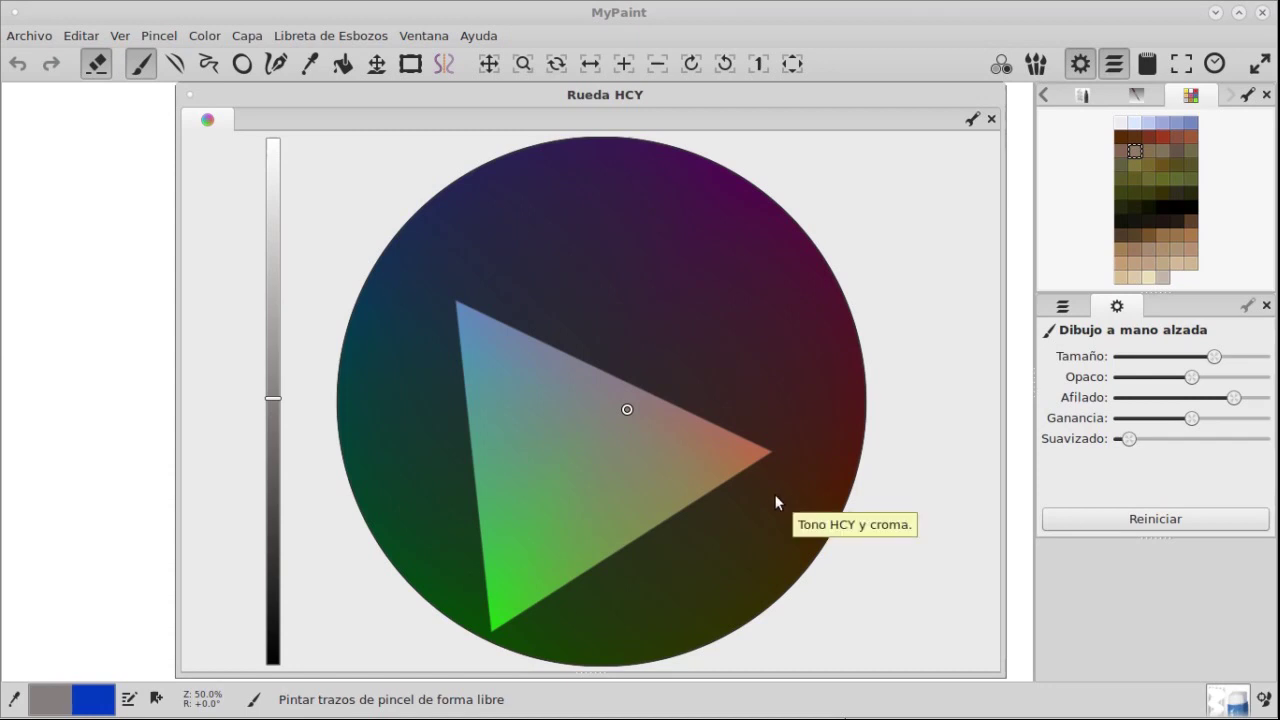
Load triada atmos.gpl from the personal folder in the palette editor and accept it as the current palette
click(1247, 94)
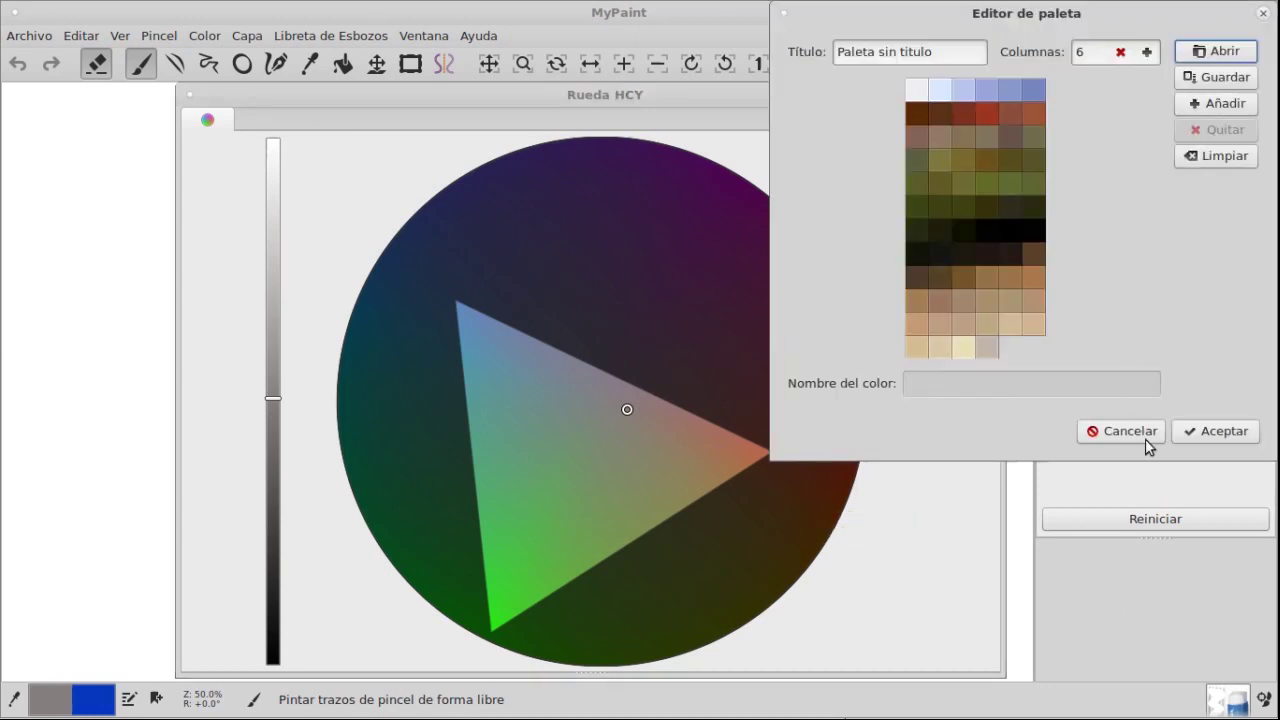
click(1139, 433)
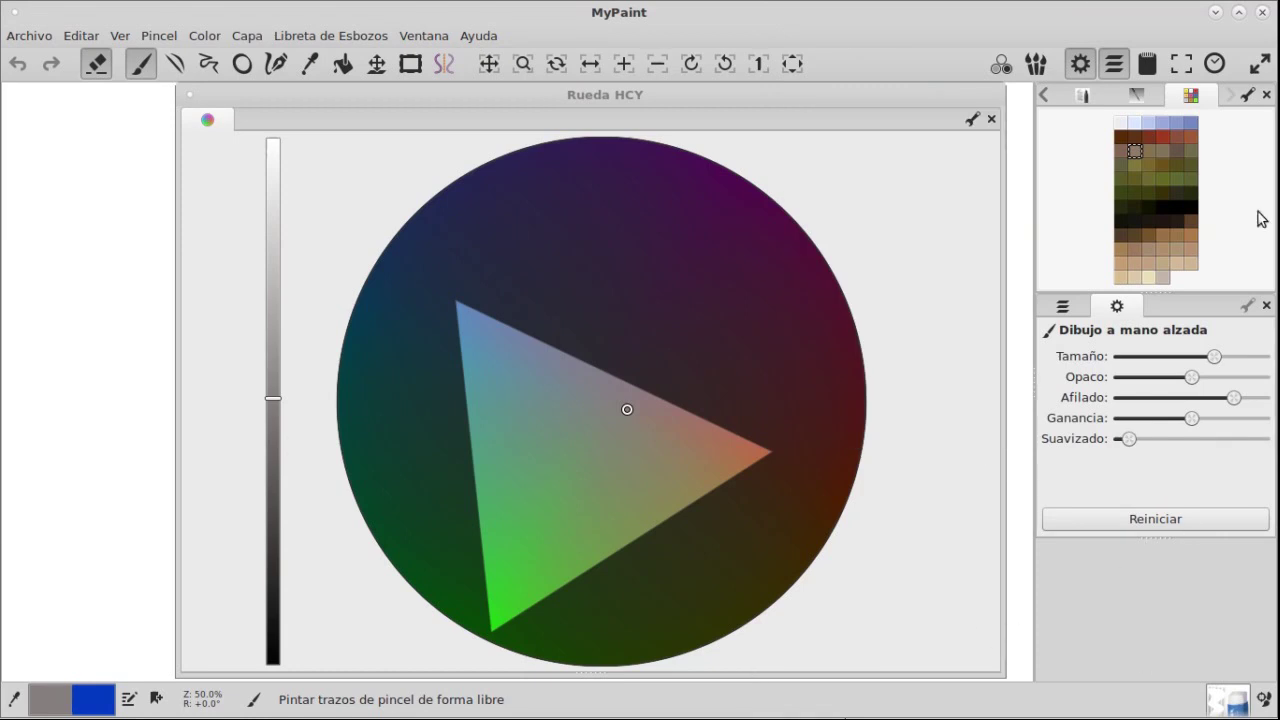
click(1254, 95)
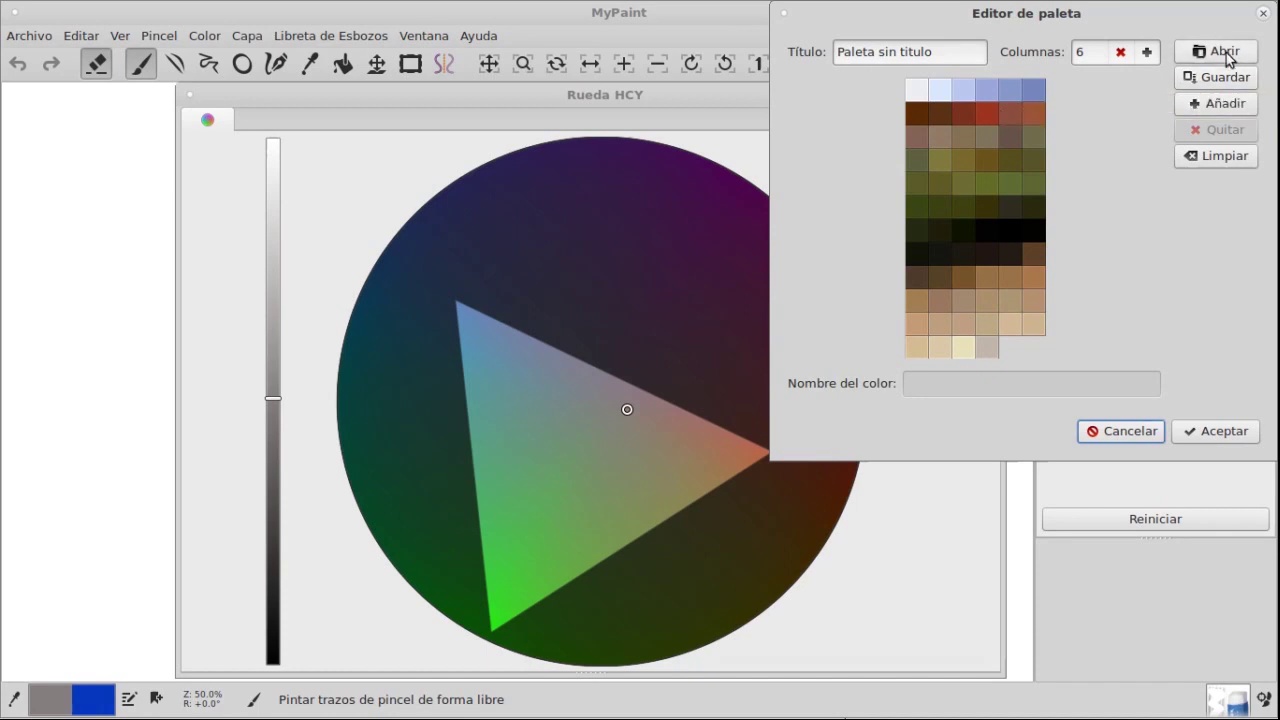
click(1226, 56)
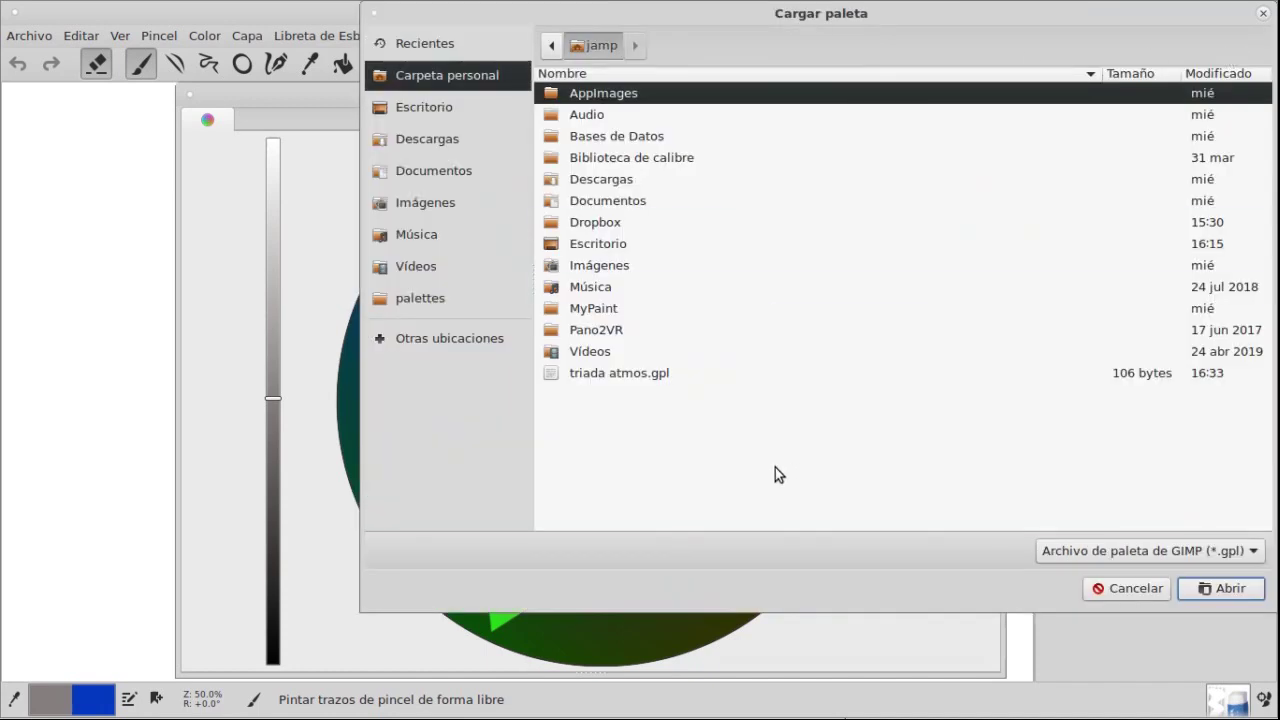
click(645, 372)
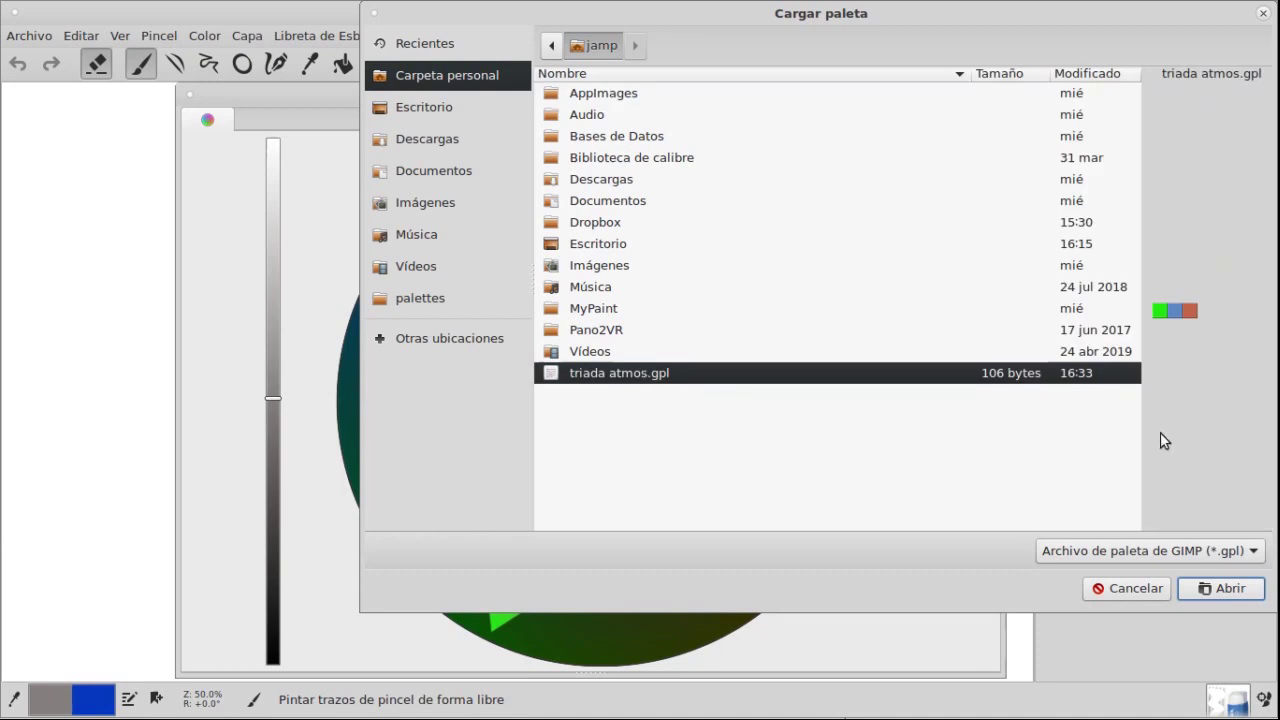
click(1220, 592)
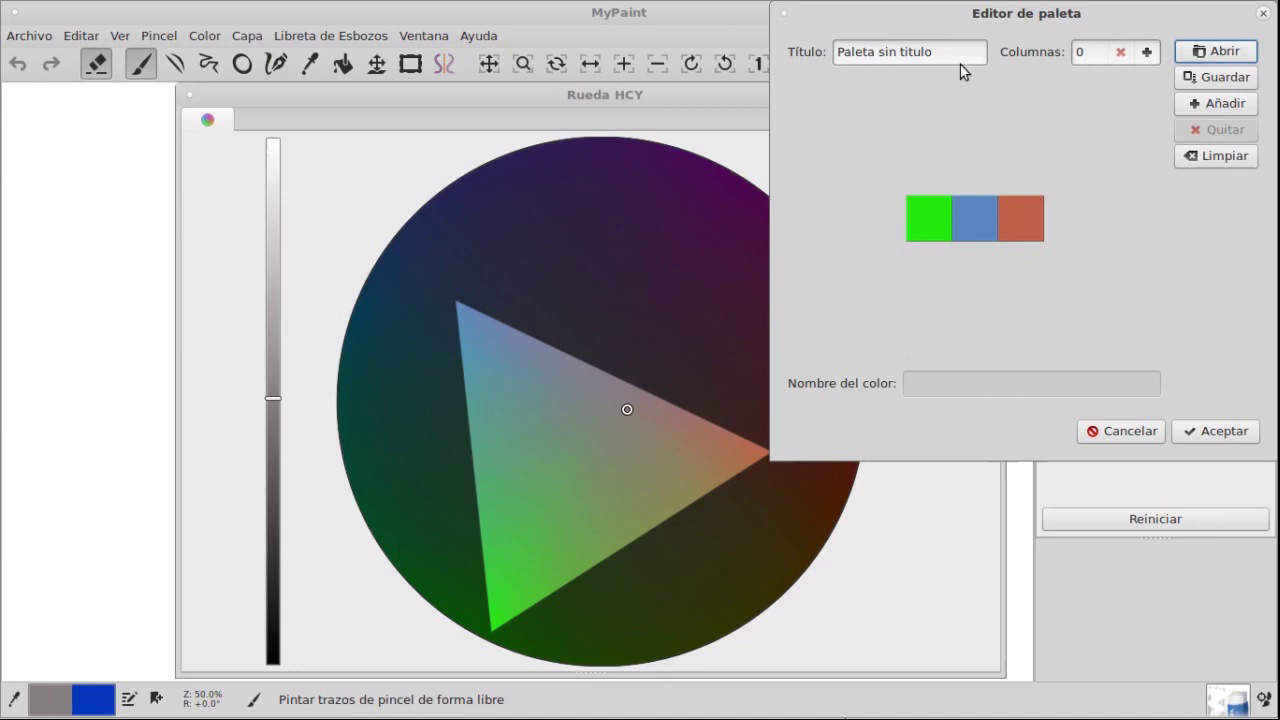
drag(995, 14, 1051, 14)
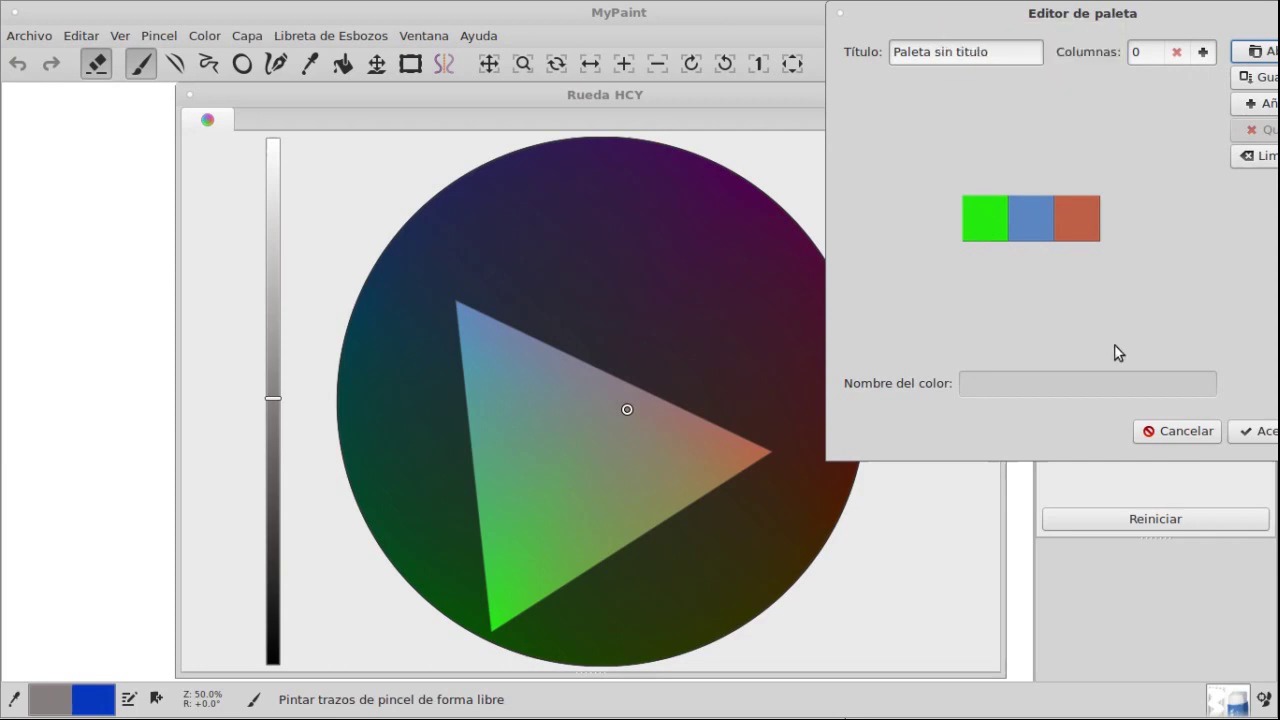
click(1262, 430)
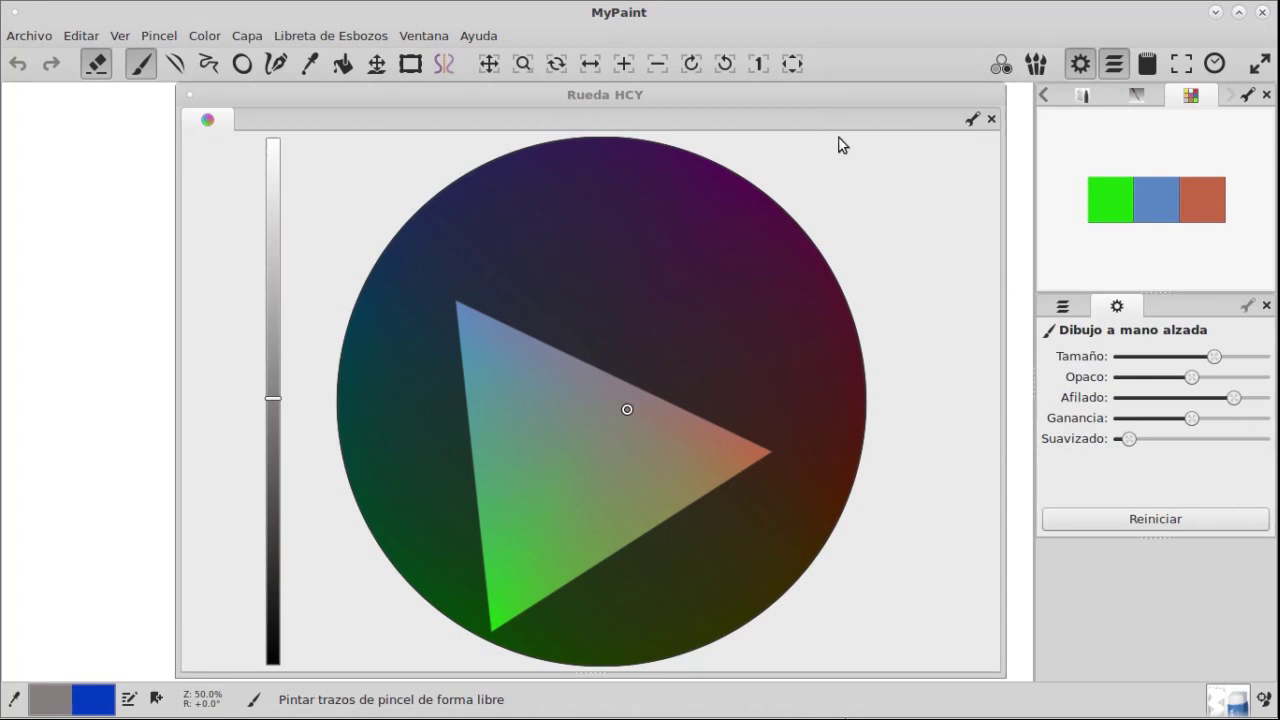
Create a new gamut mask from the Tríada desplazada template and rotate it until its dominant corner points to blue
click(970, 120)
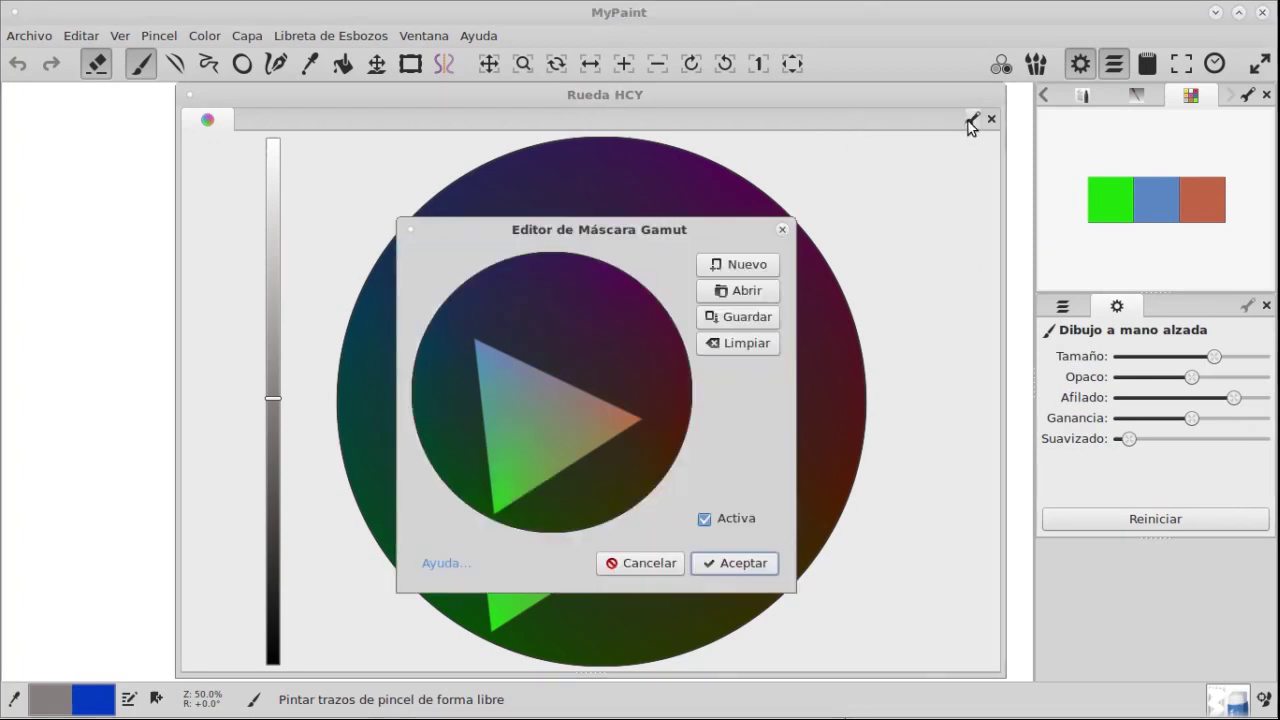
click(752, 268)
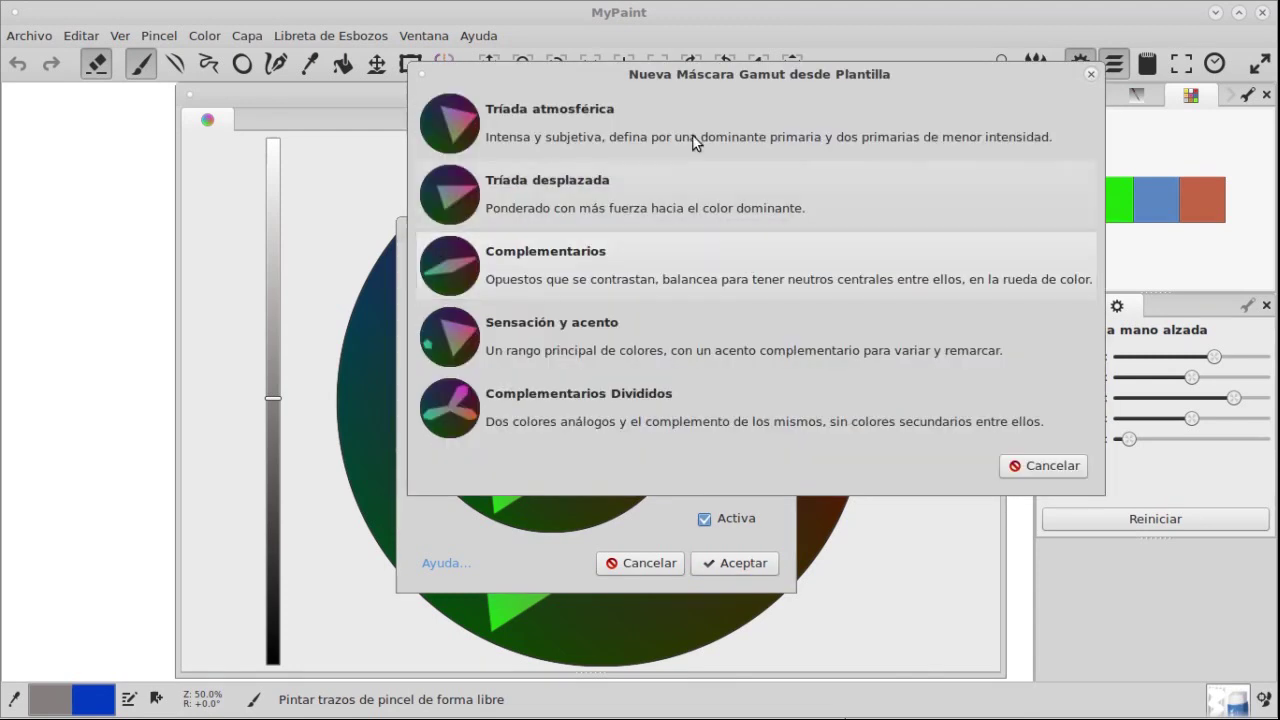
click(578, 210)
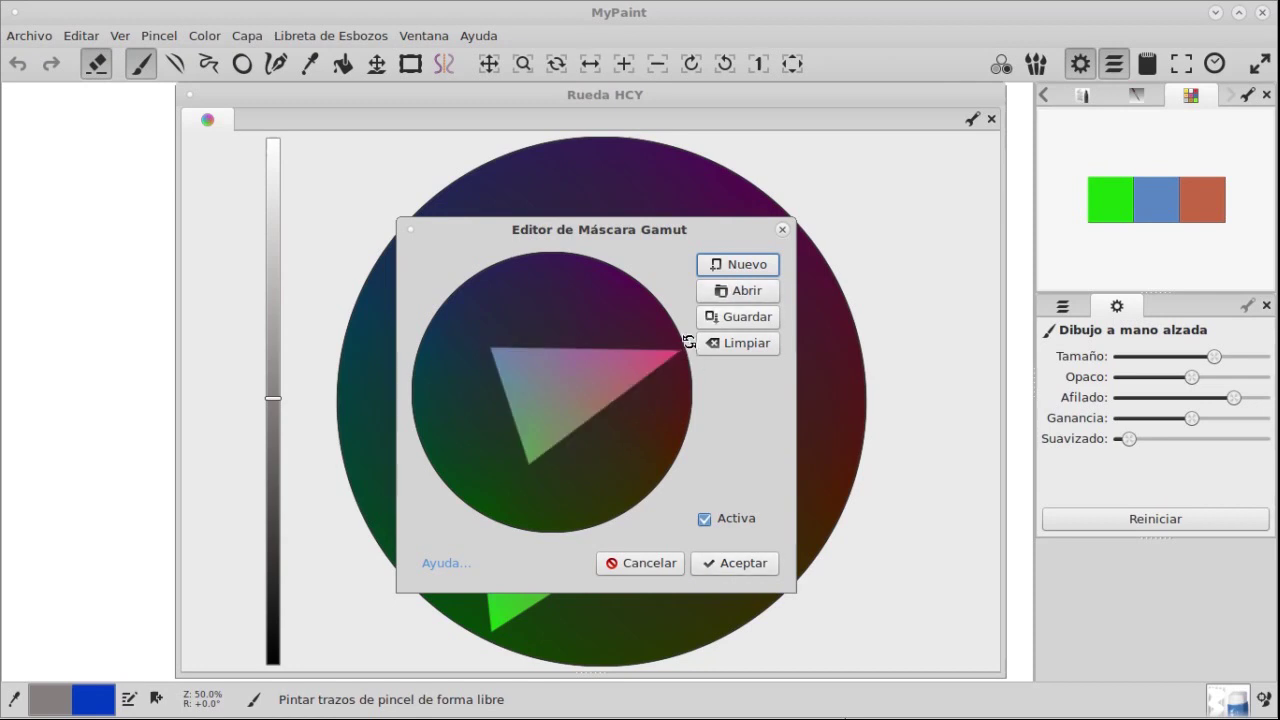
drag(683, 313, 389, 288)
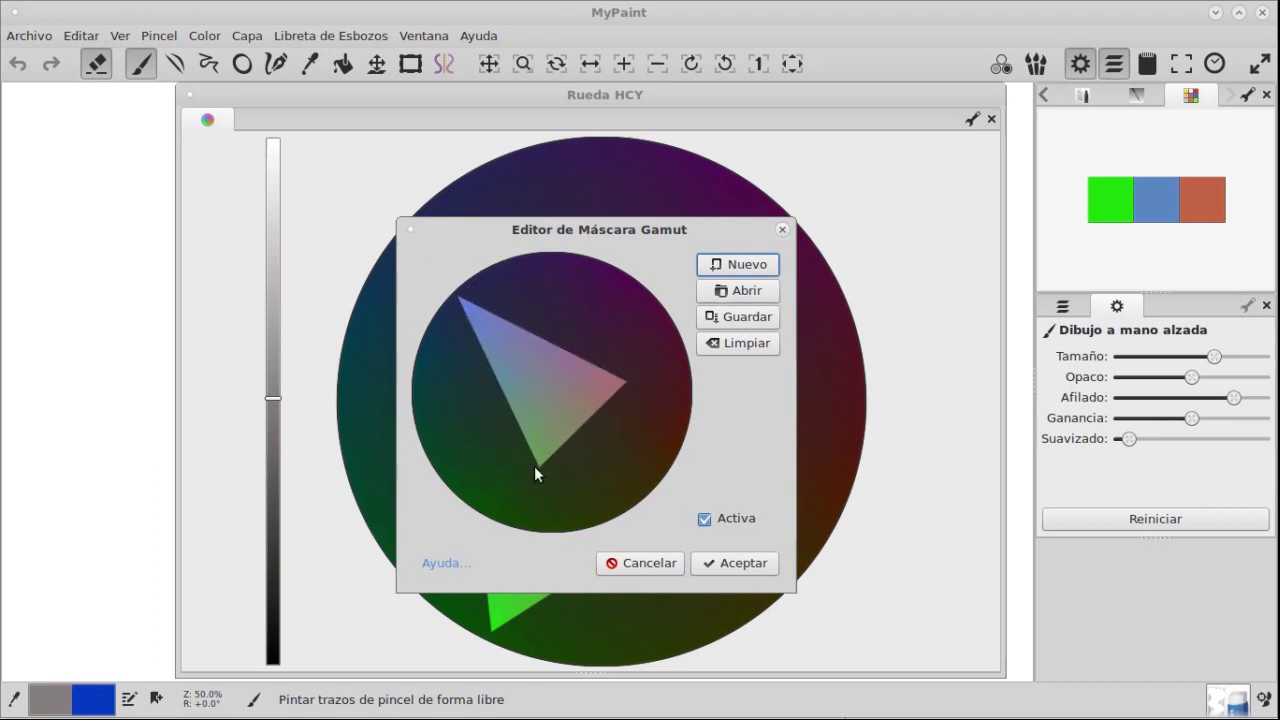
Reshape the triangular mask by moving one lesser corner into magenta and stretching the other to orange near the rim
mouse_move(540, 468)
mouse_down()
mouse_move(531, 409)
mouse_move(449, 440)
mouse_move(545, 456)
mouse_up()
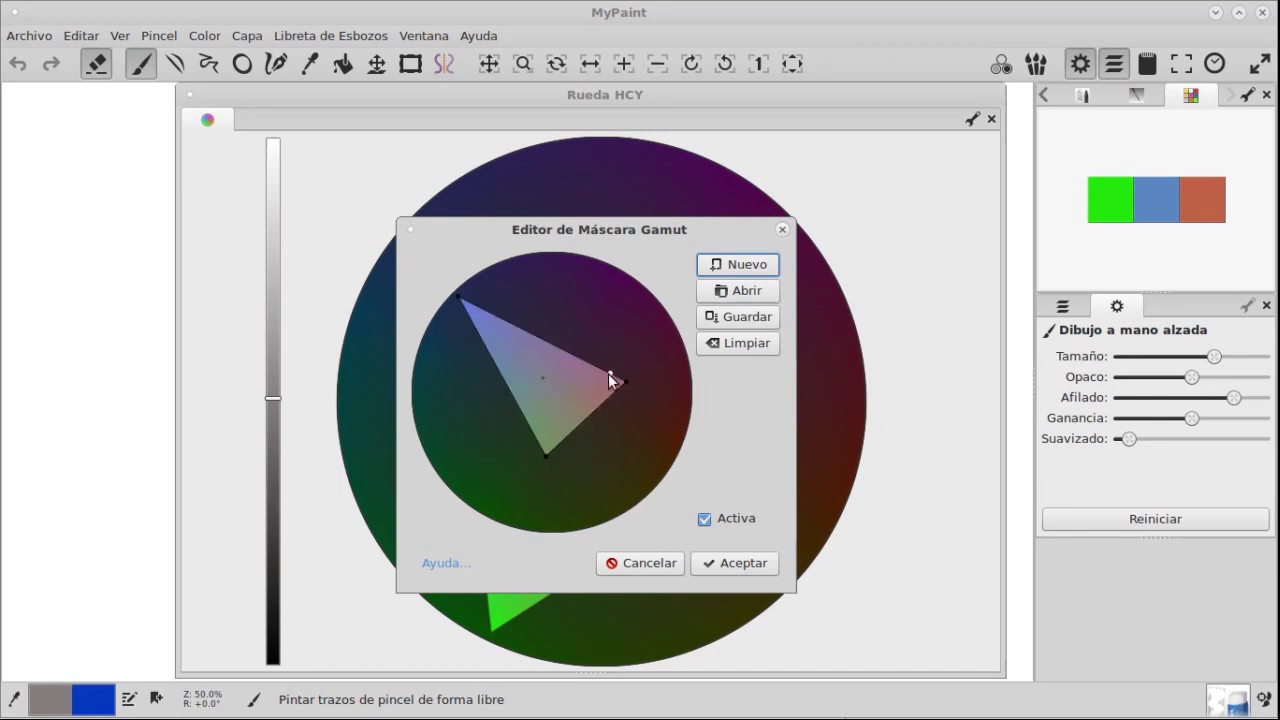
drag(623, 376, 645, 317)
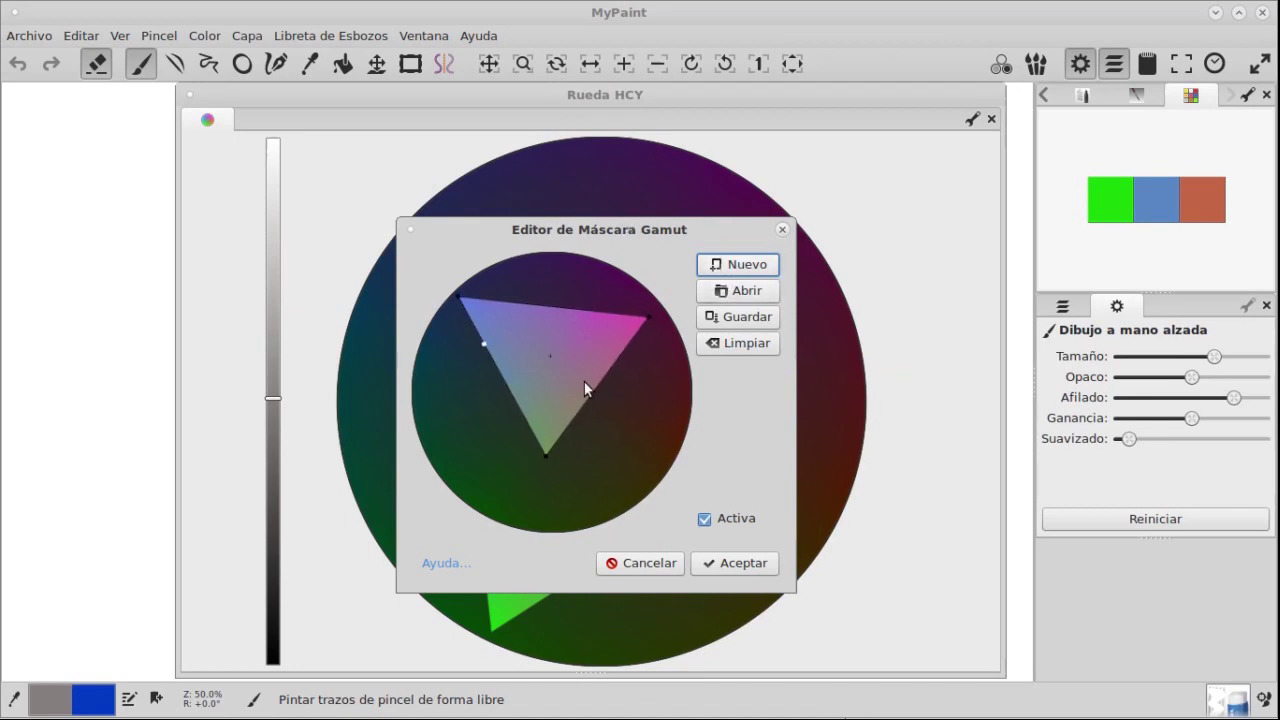
drag(548, 453, 656, 485)
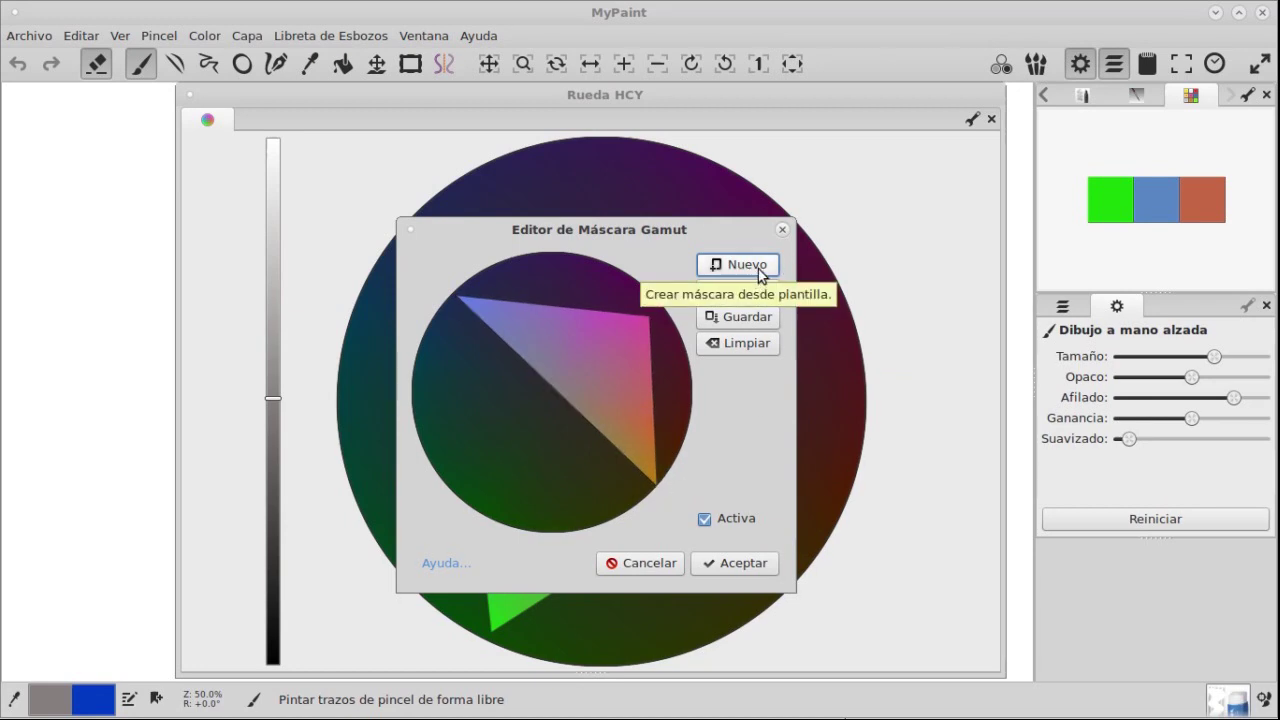
Save the mask as tridad desplaz in the personal folder and apply it to the HCY wheel
click(758, 325)
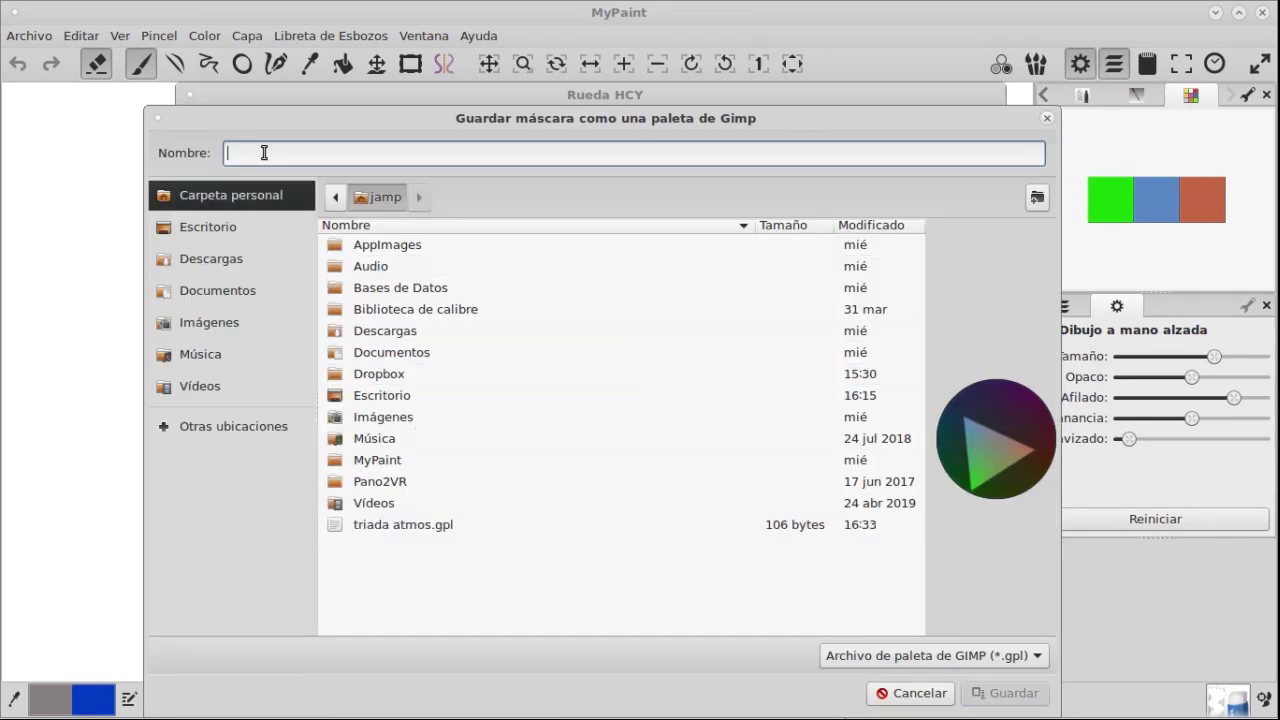
text(tridad)
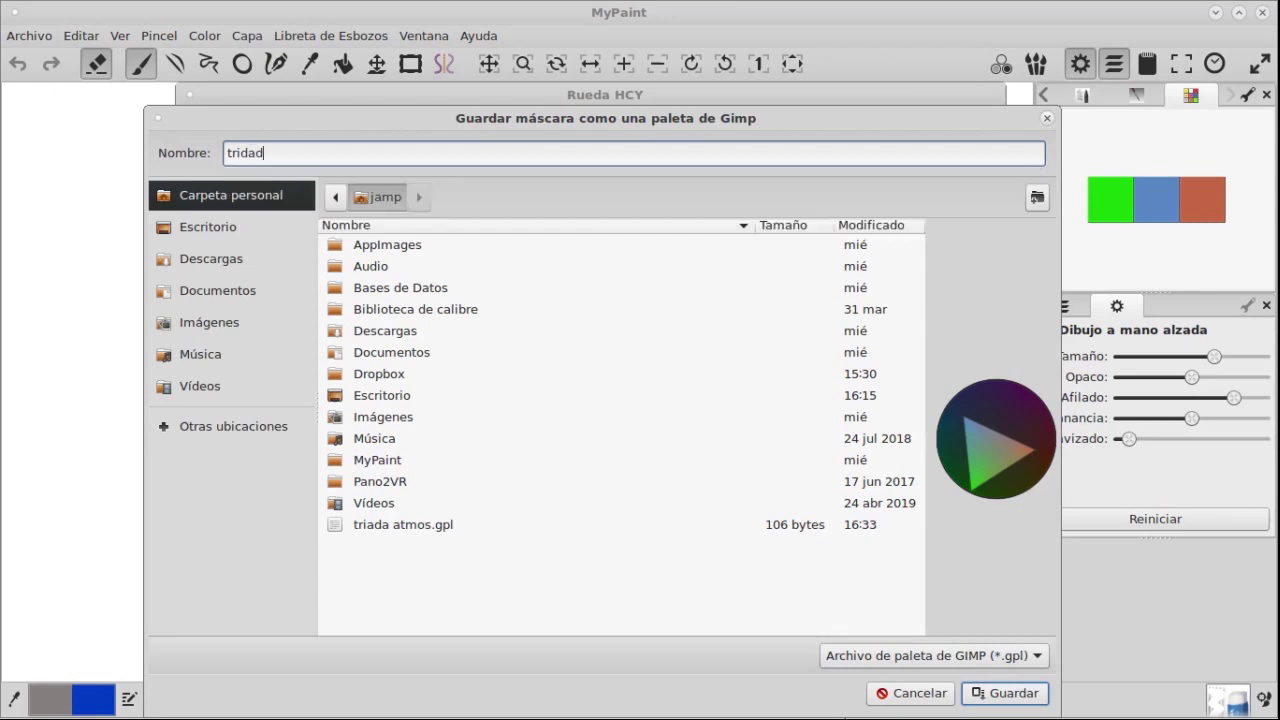
text( desplaz)
click(992, 706)
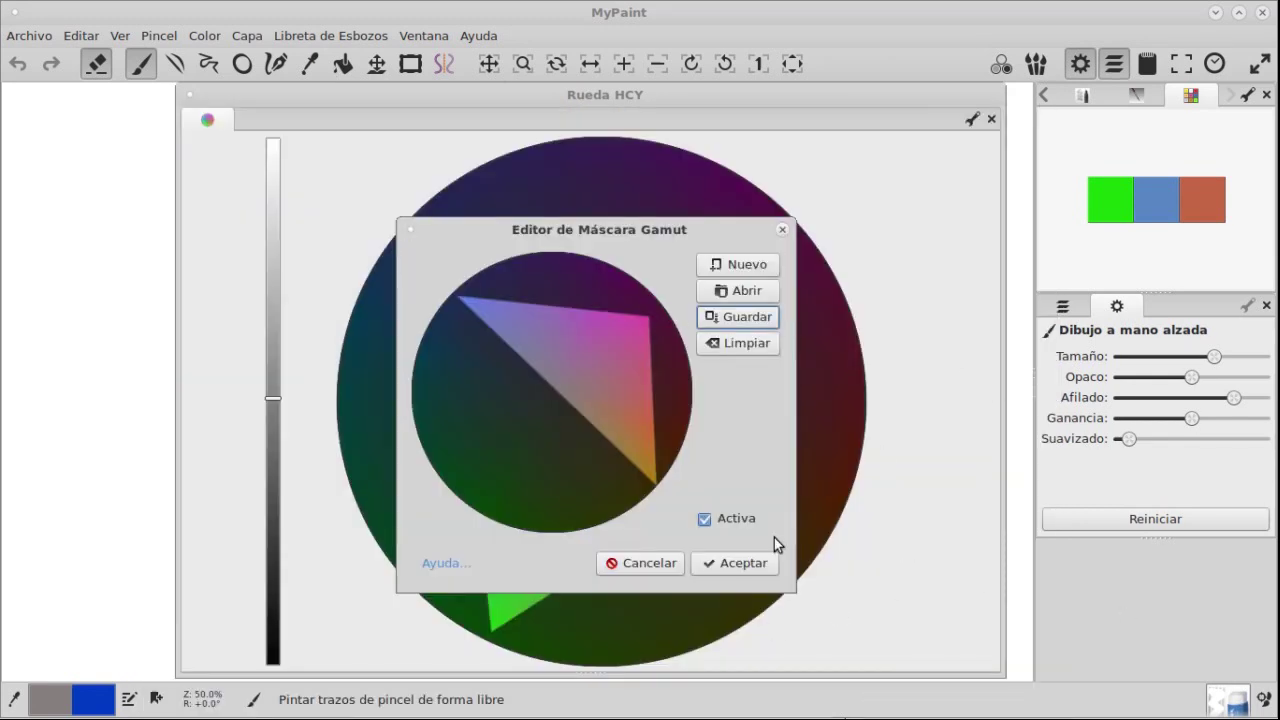
click(757, 573)
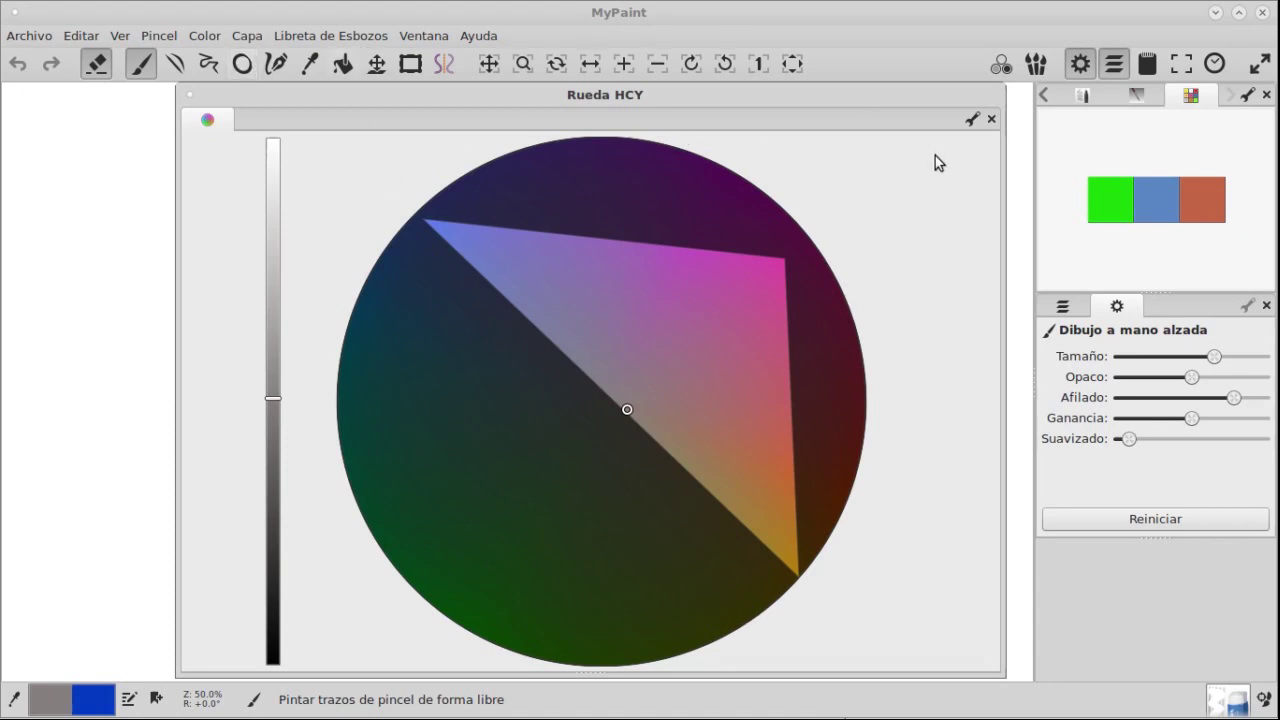
Replace the mask with a new one from the Complementarios template and apply it to the HCY wheel
click(970, 116)
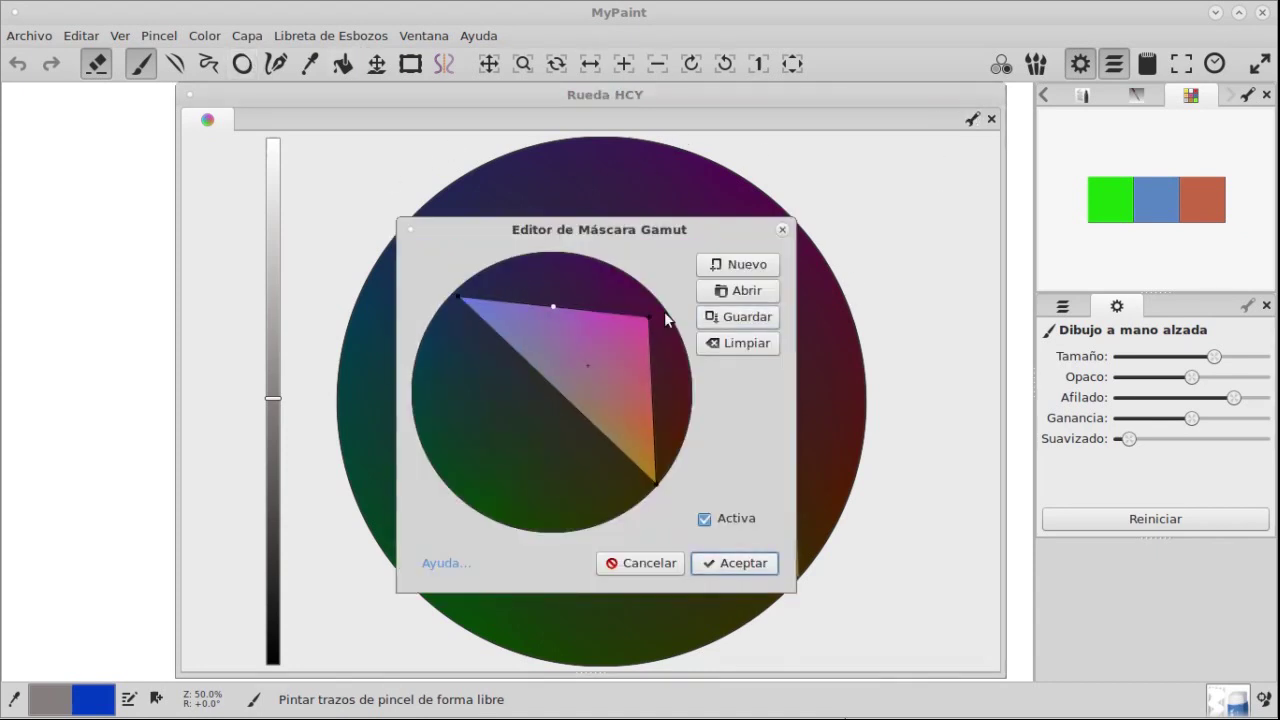
click(757, 266)
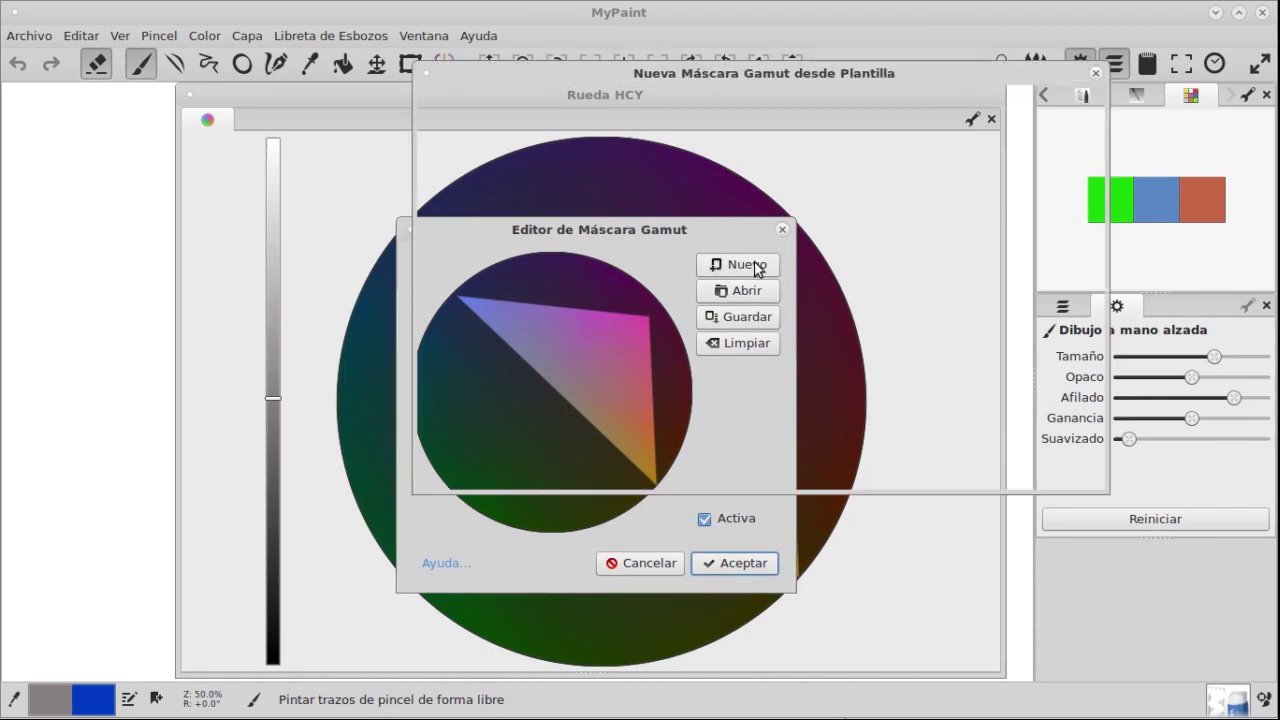
click(567, 268)
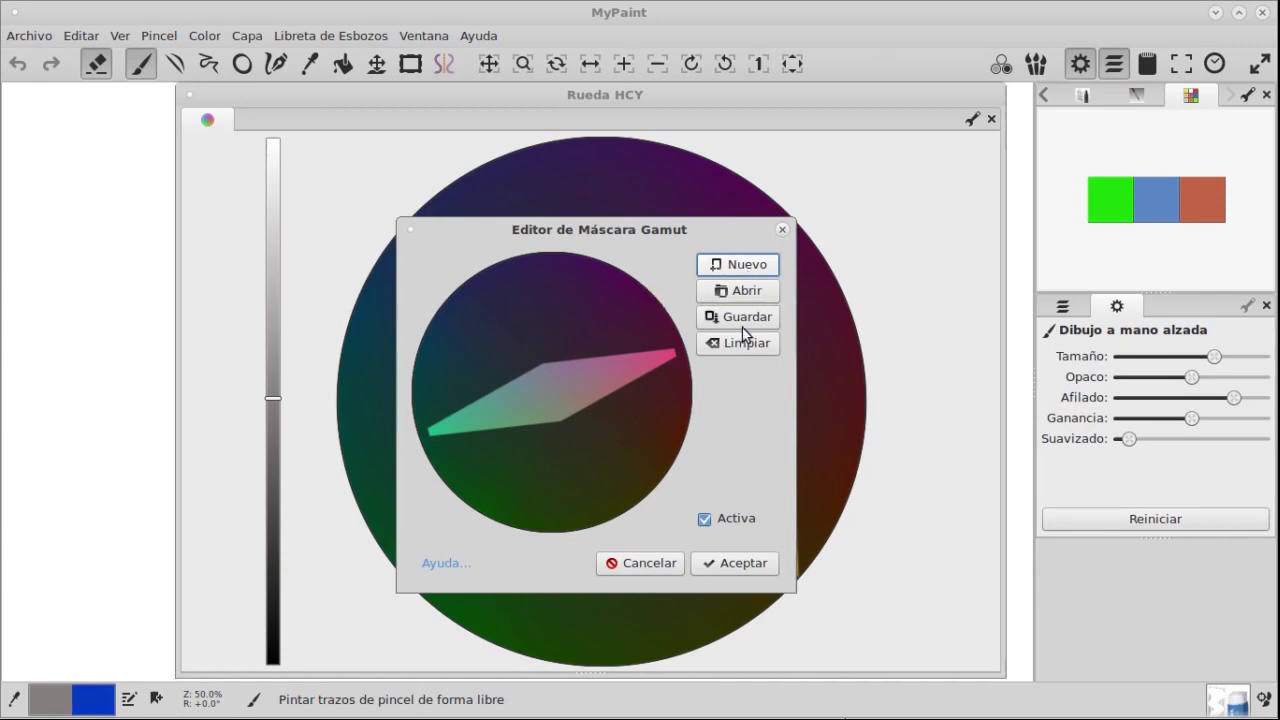
click(747, 563)
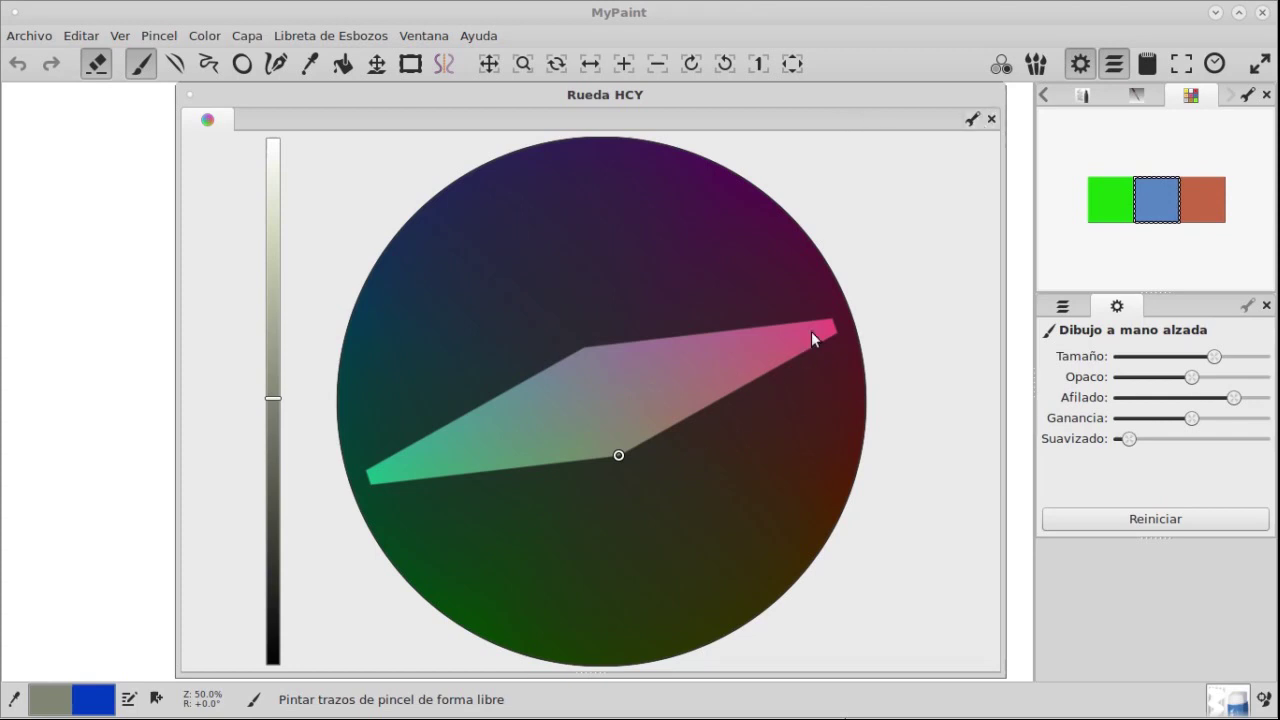
Reopen the gamut mask editor and widen the complementary mask's pink end, green end and both middle corners
click(973, 118)
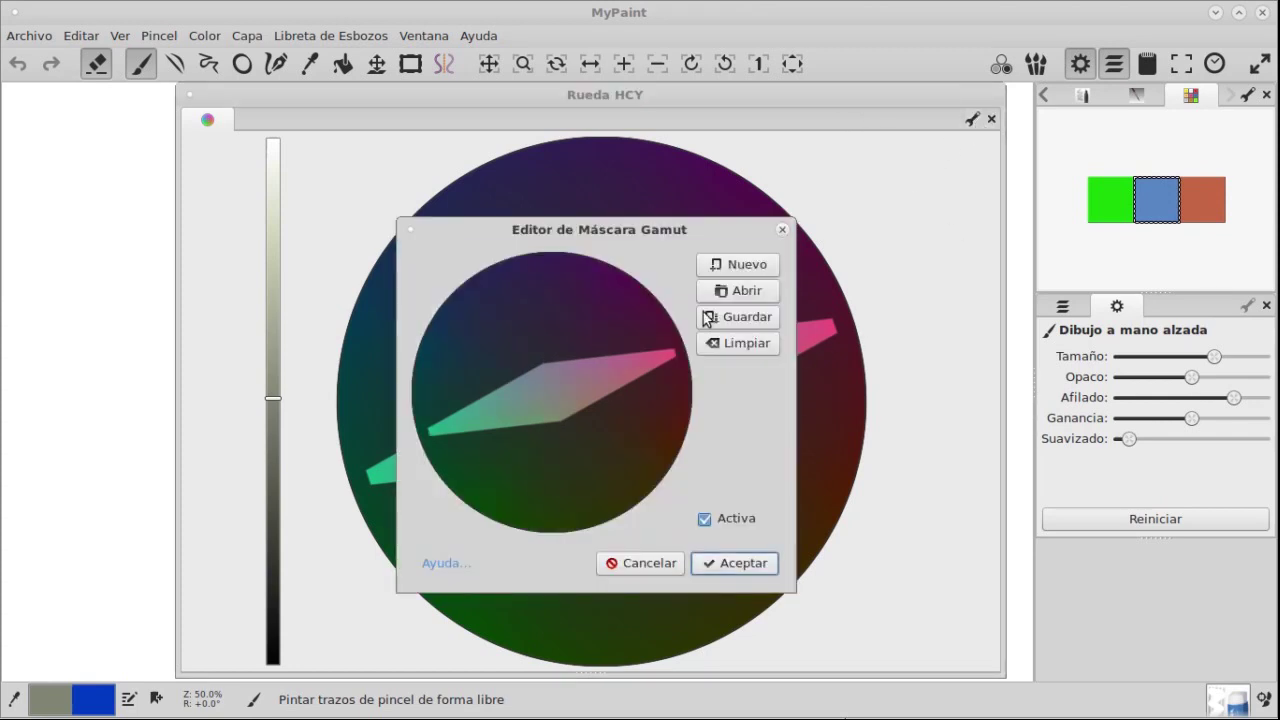
click(562, 420)
click(671, 336)
drag(683, 367, 686, 370)
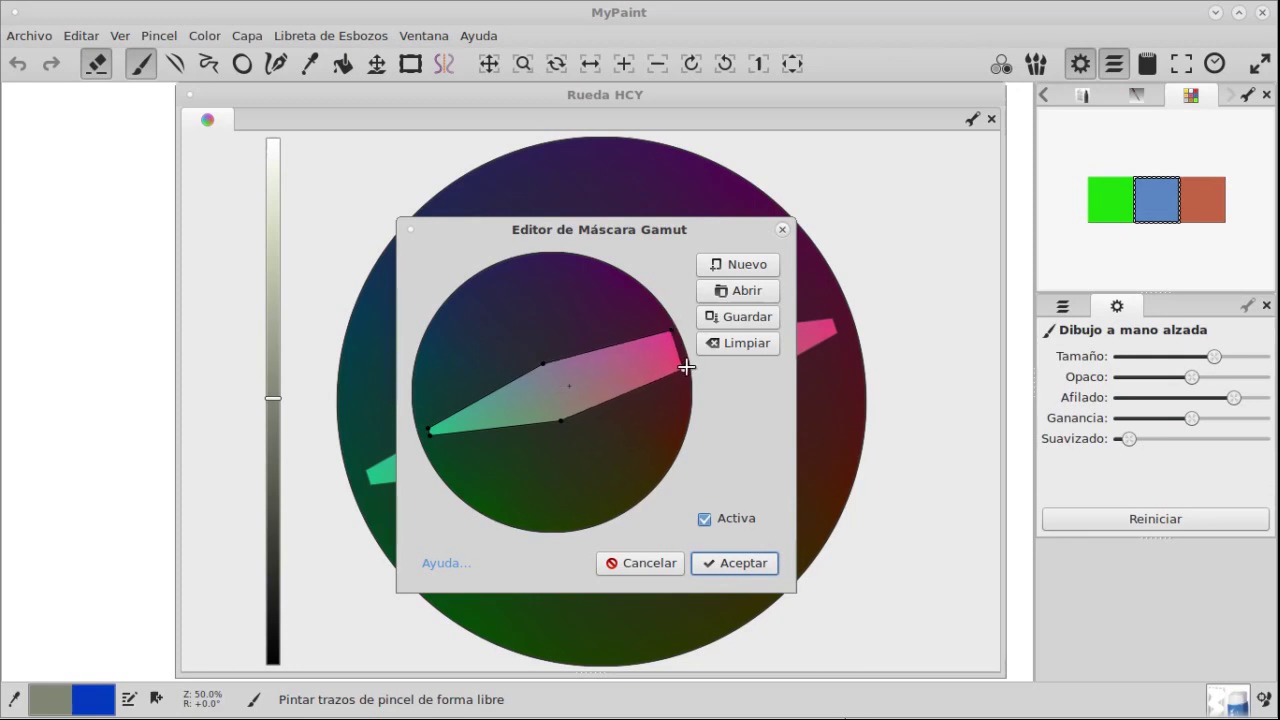
drag(426, 426, 440, 460)
drag(541, 368, 526, 346)
drag(561, 419, 592, 428)
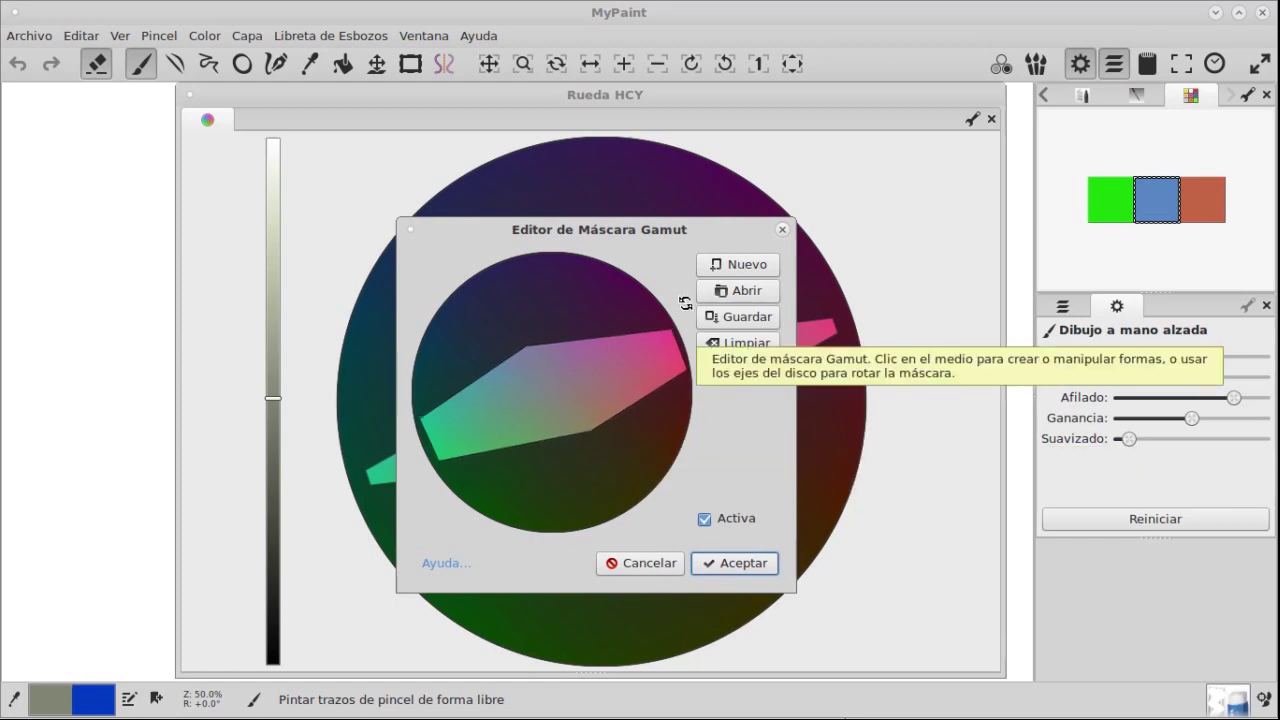
Rotate the complementary mask to span blue and orange, save it as compl in the personal folder and apply it to the HCY wheel
drag(683, 320, 732, 438)
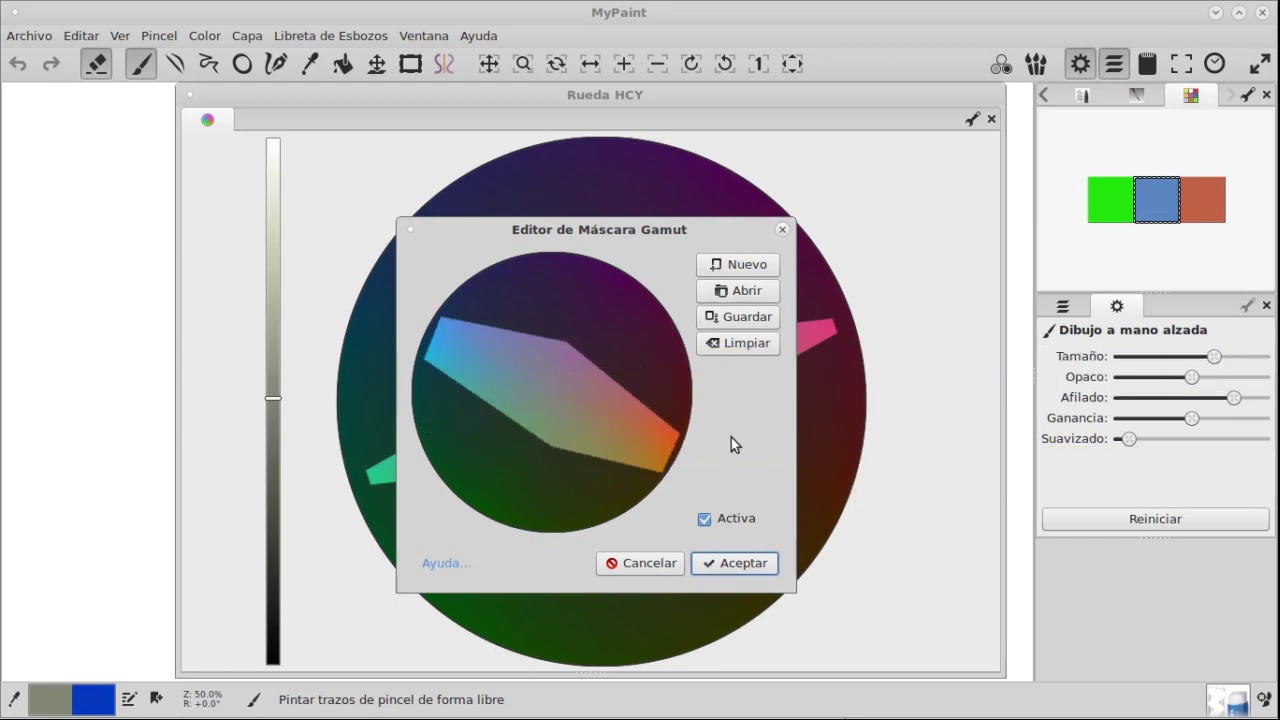
click(753, 318)
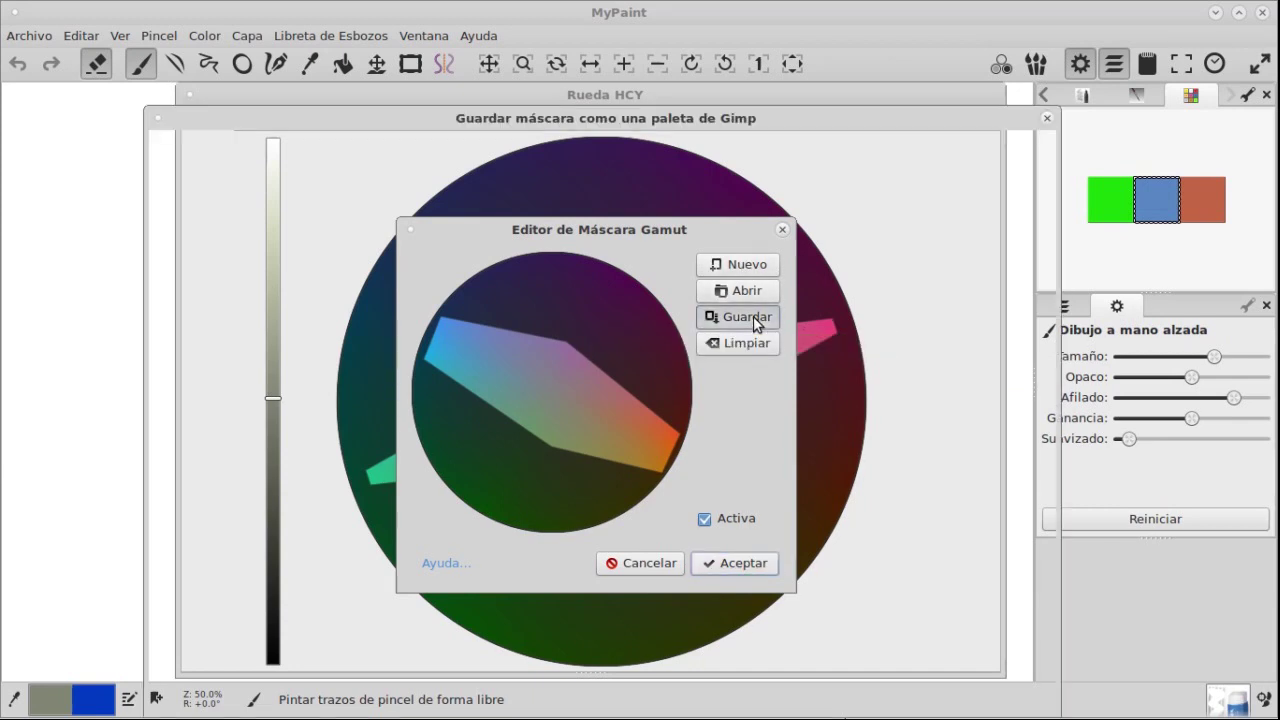
text(compl)
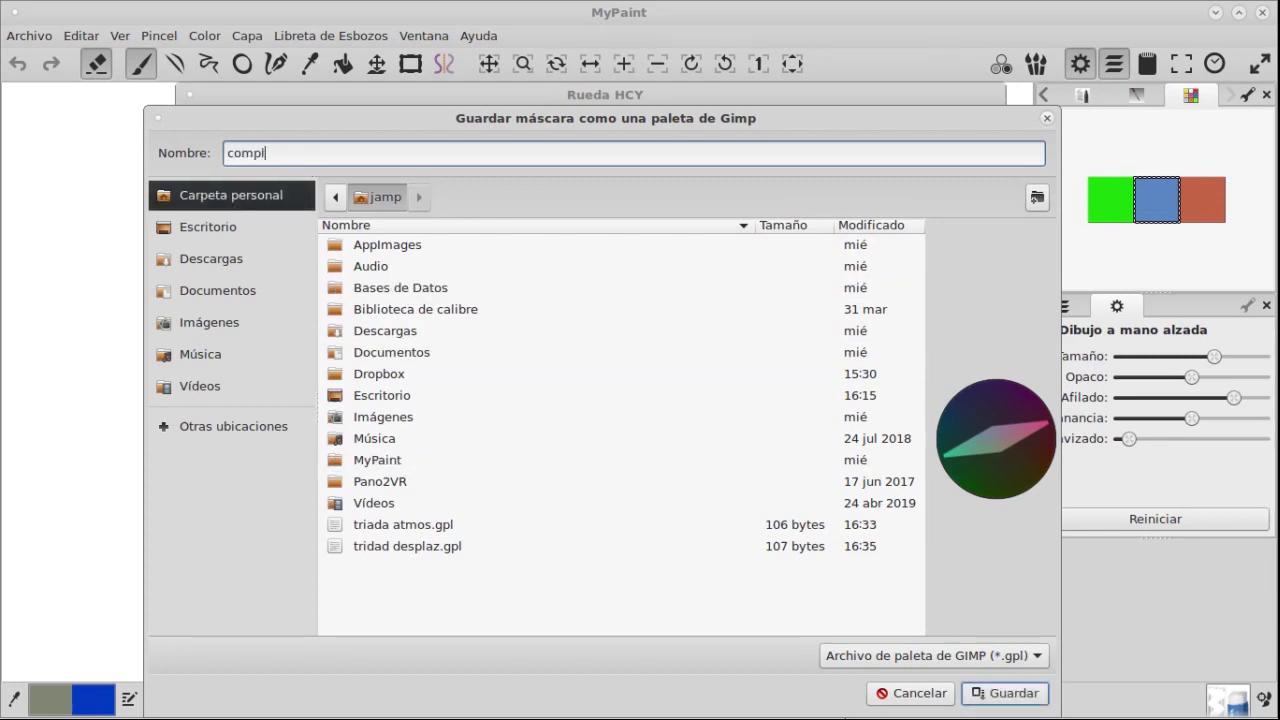
click(1025, 697)
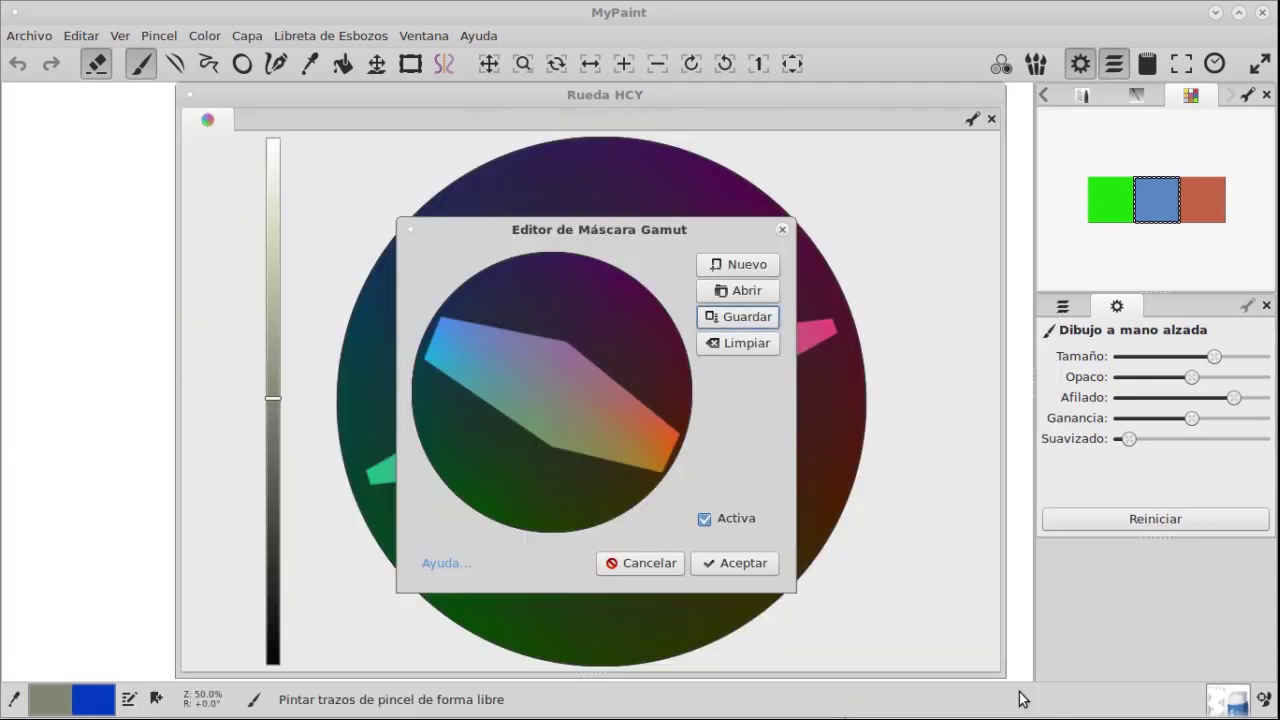
click(753, 563)
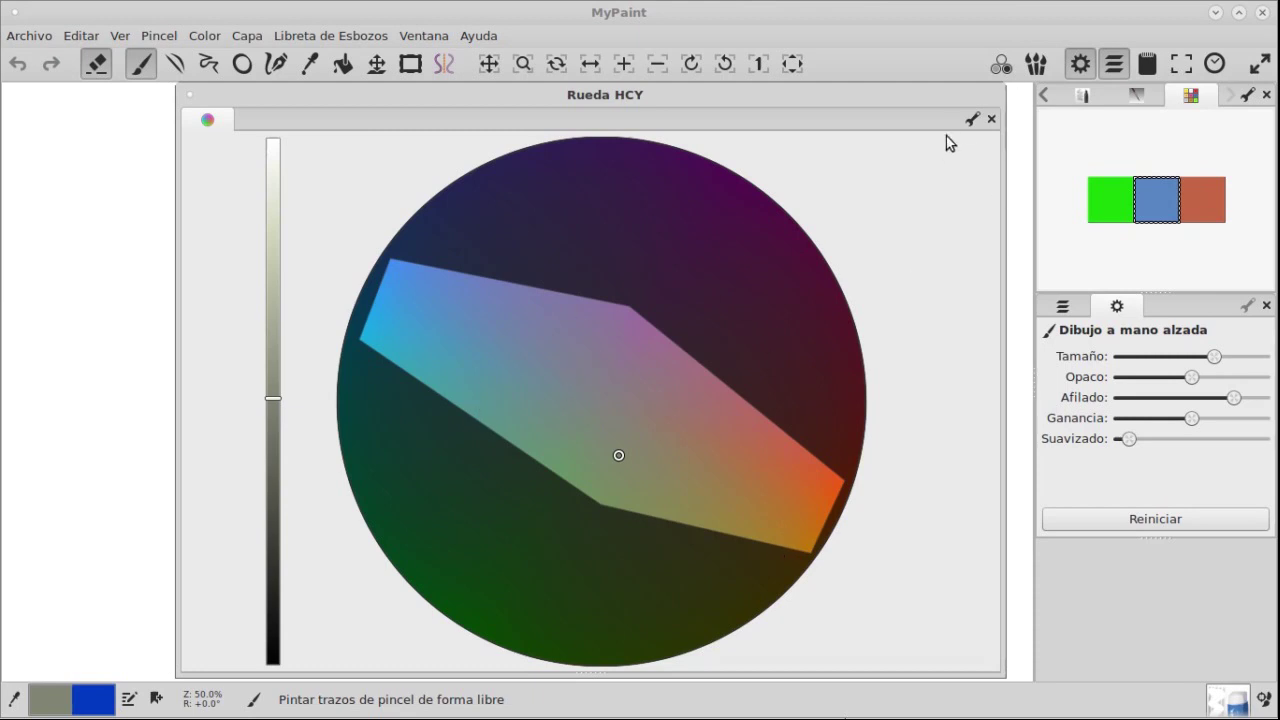
Reopen the gamut mask editor and replace the mask with a new one from the Sensación y acento template
click(972, 119)
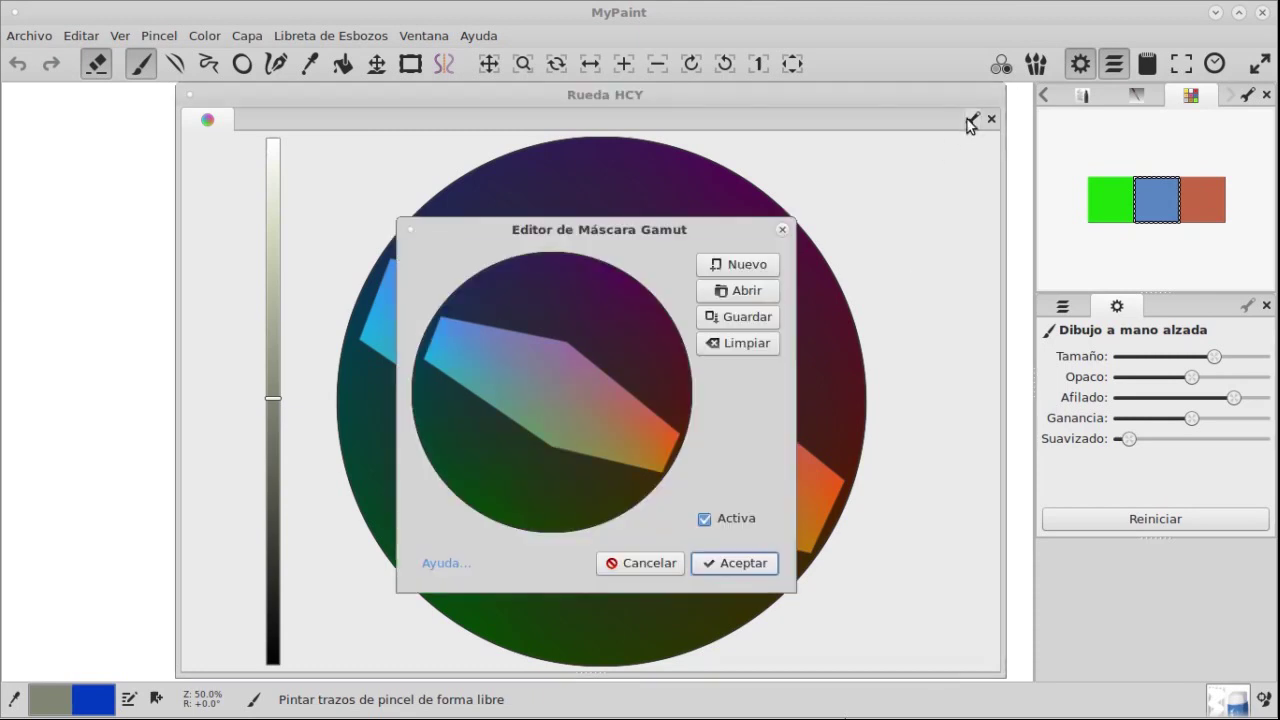
click(750, 273)
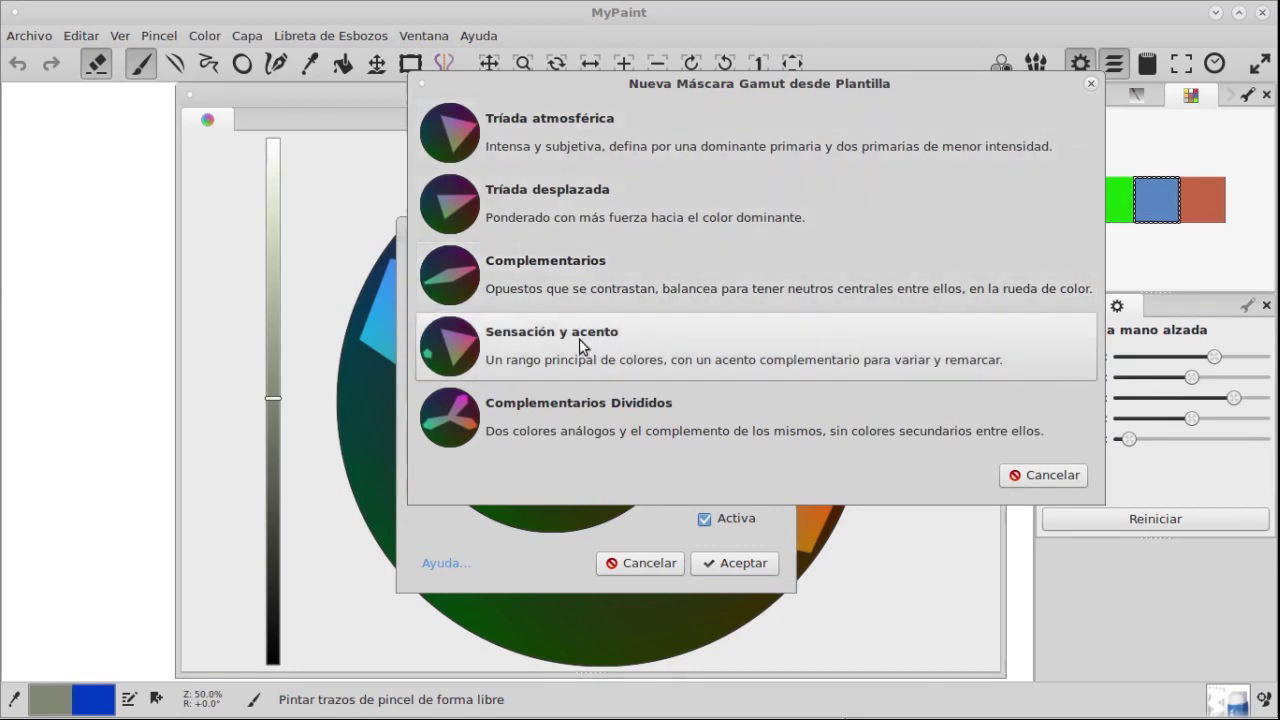
click(581, 345)
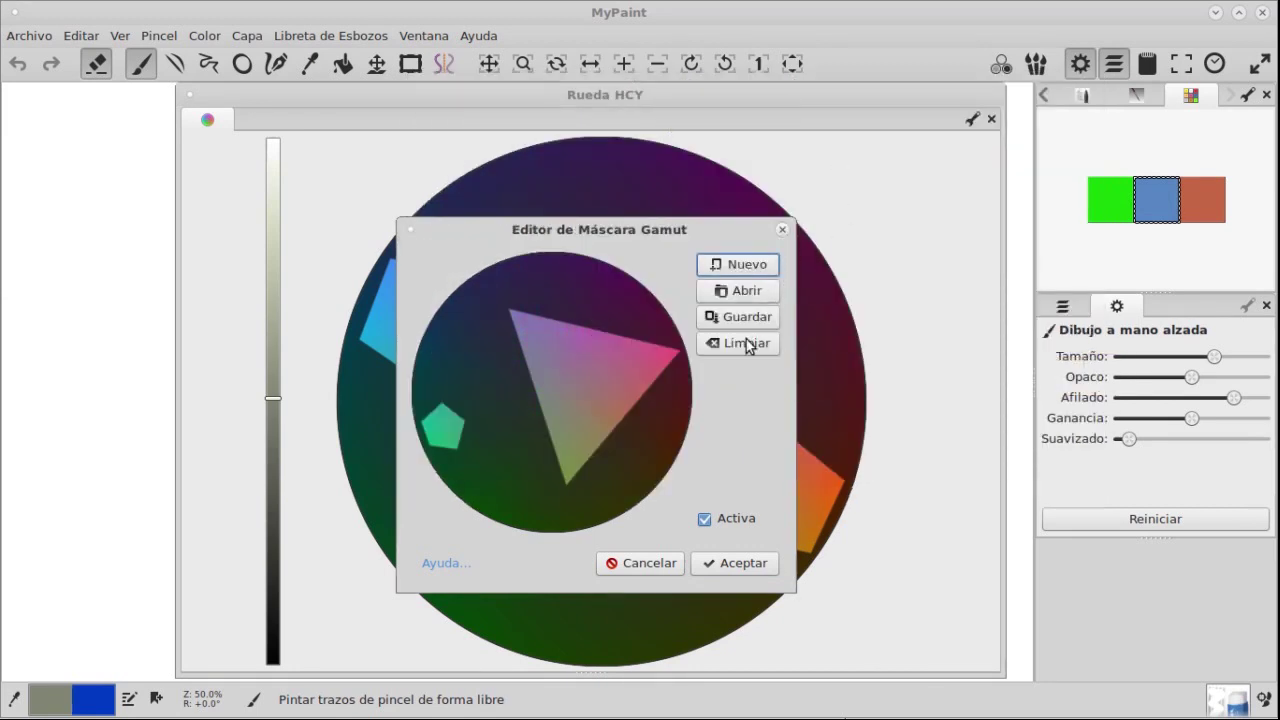
Shift the triangle towards magenta, rotate the whole mask until it spans blue to green, and move the accent pentagon to pink-red near the rim
mouse_move(627, 360)
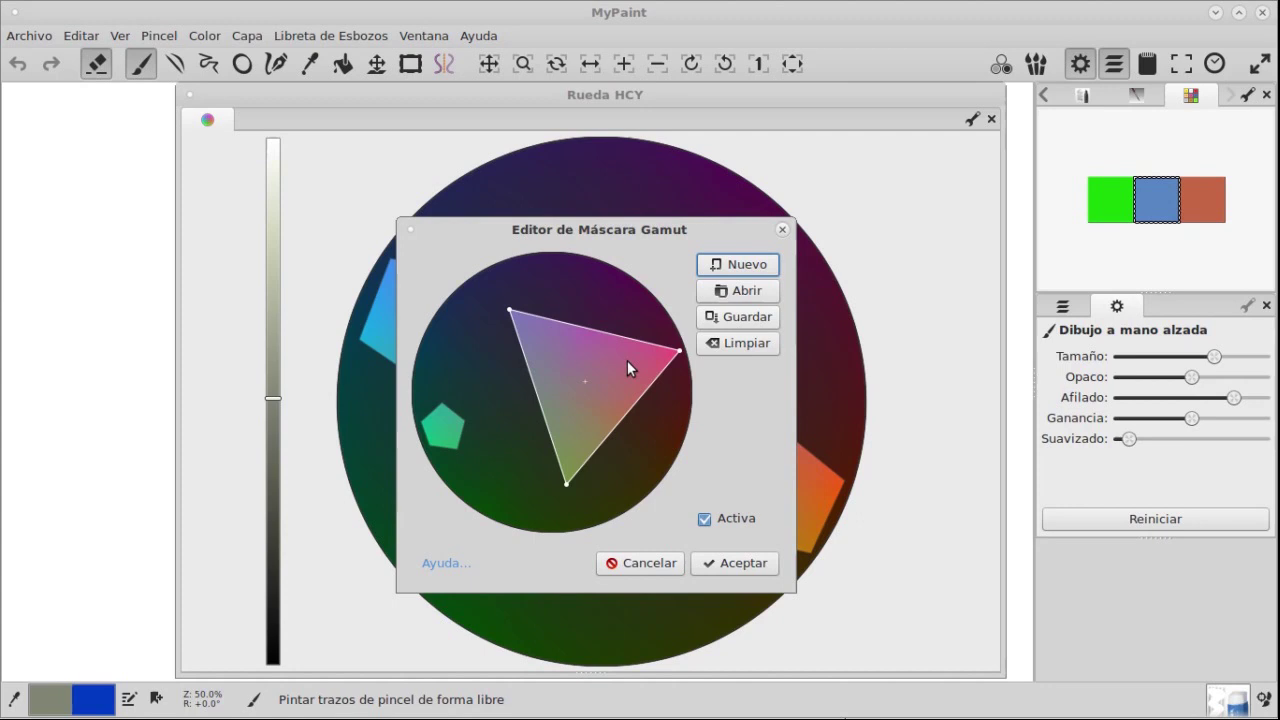
drag(573, 379, 560, 350)
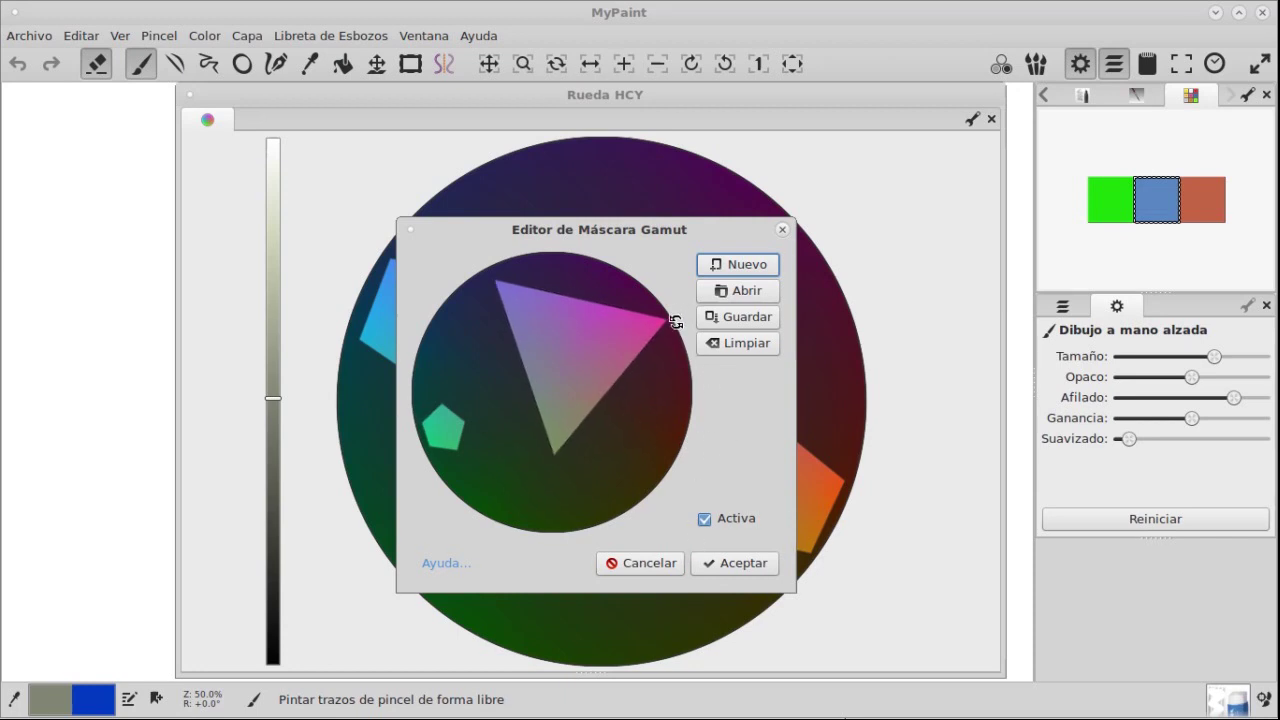
drag(690, 309, 360, 330)
click(650, 462)
drag(648, 467, 665, 376)
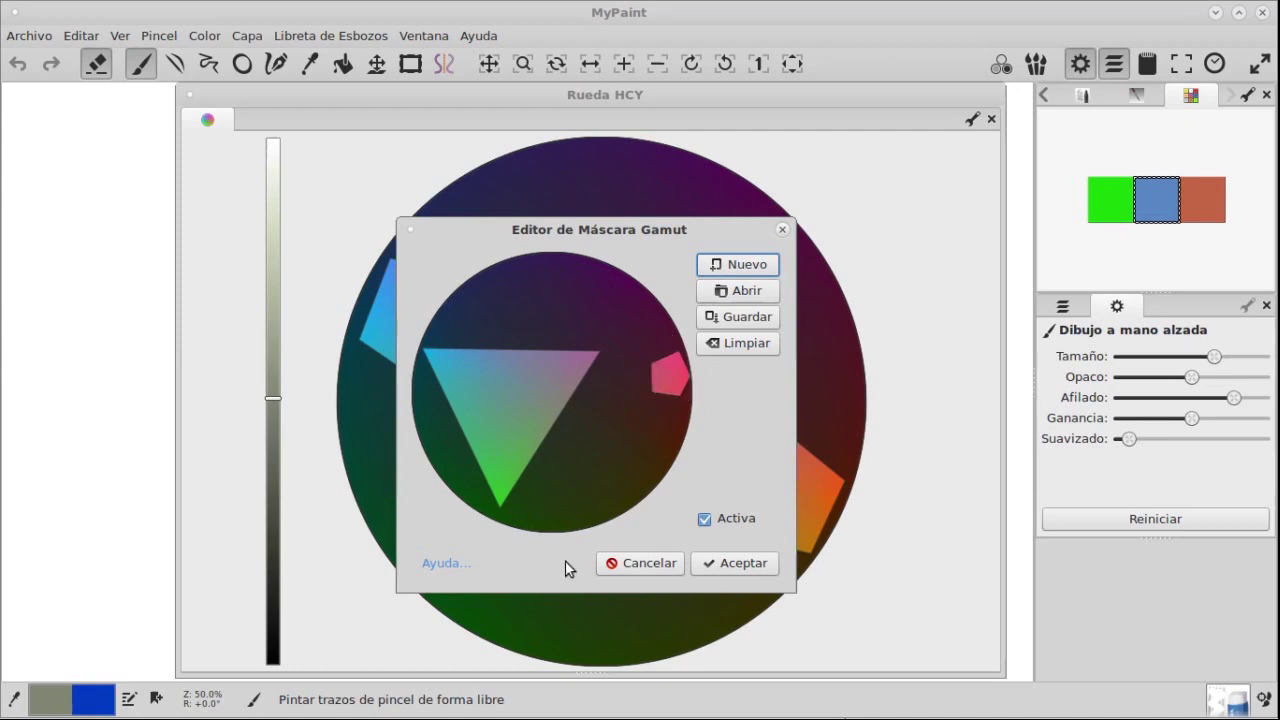
click(429, 363)
drag(762, 568, 724, 371)
Save the mask as acento in the personal folder and apply it to the HCY wheel
click(738, 318)
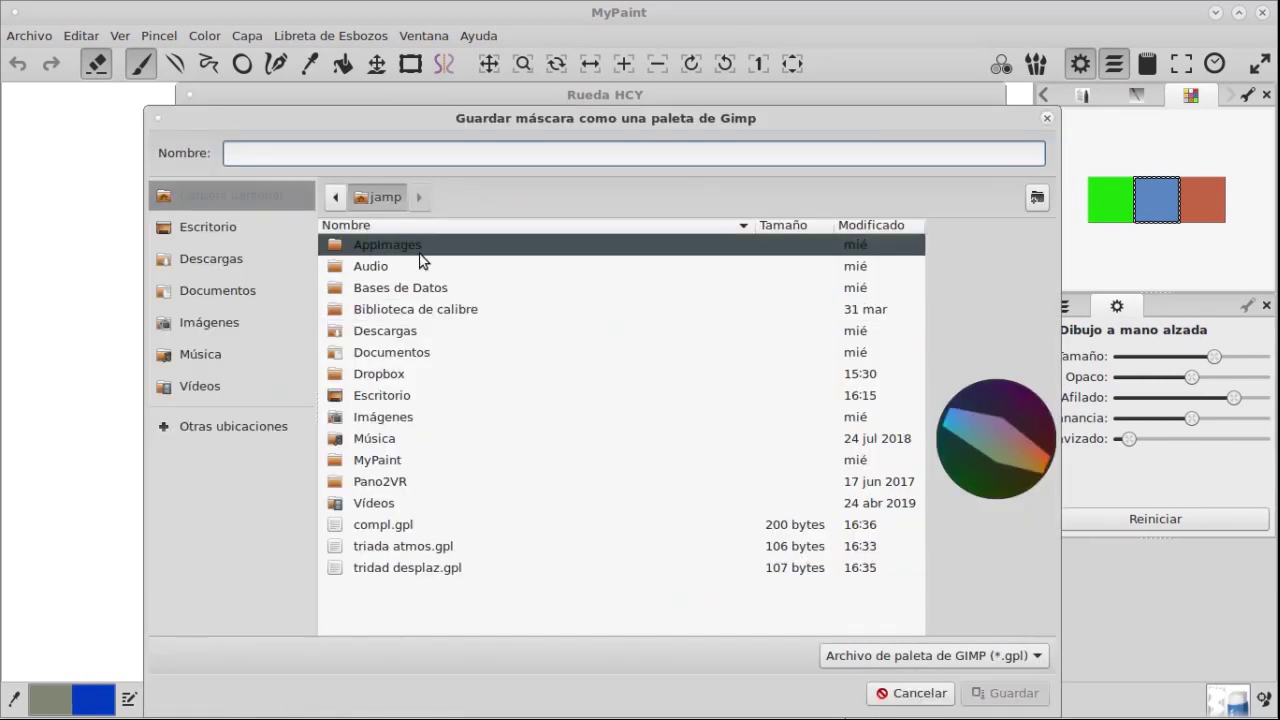
text(acento)
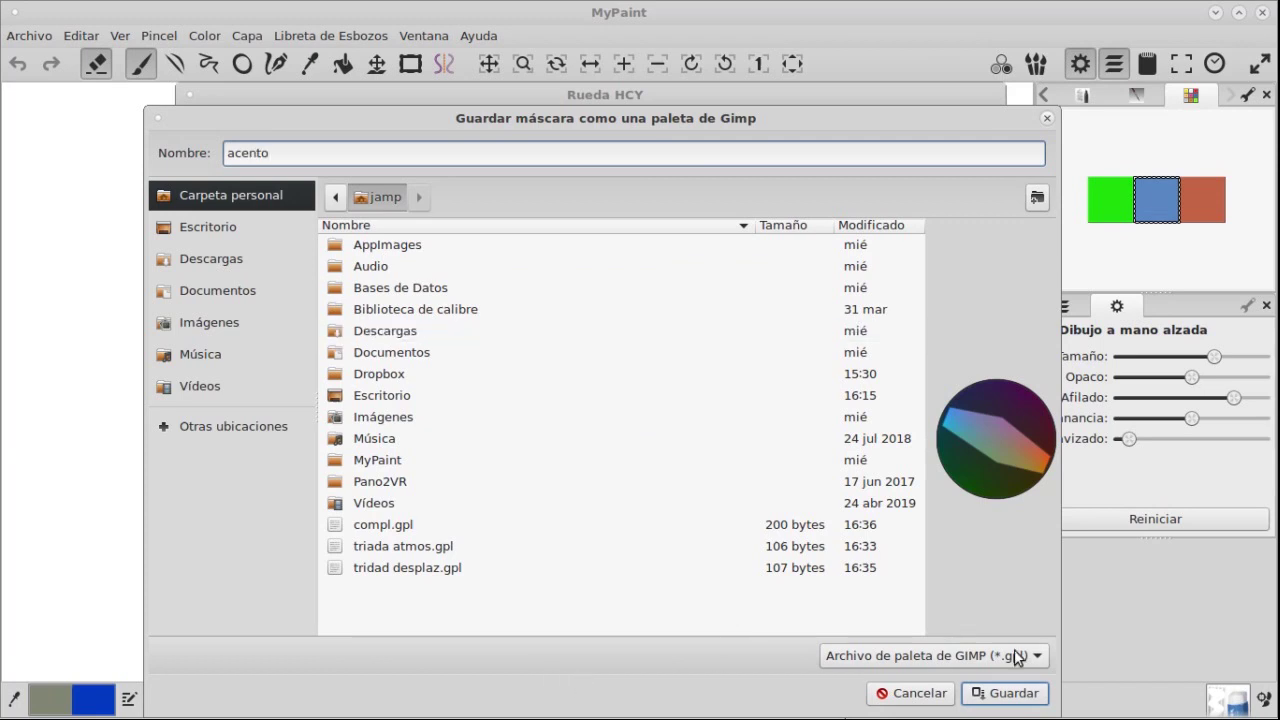
click(990, 692)
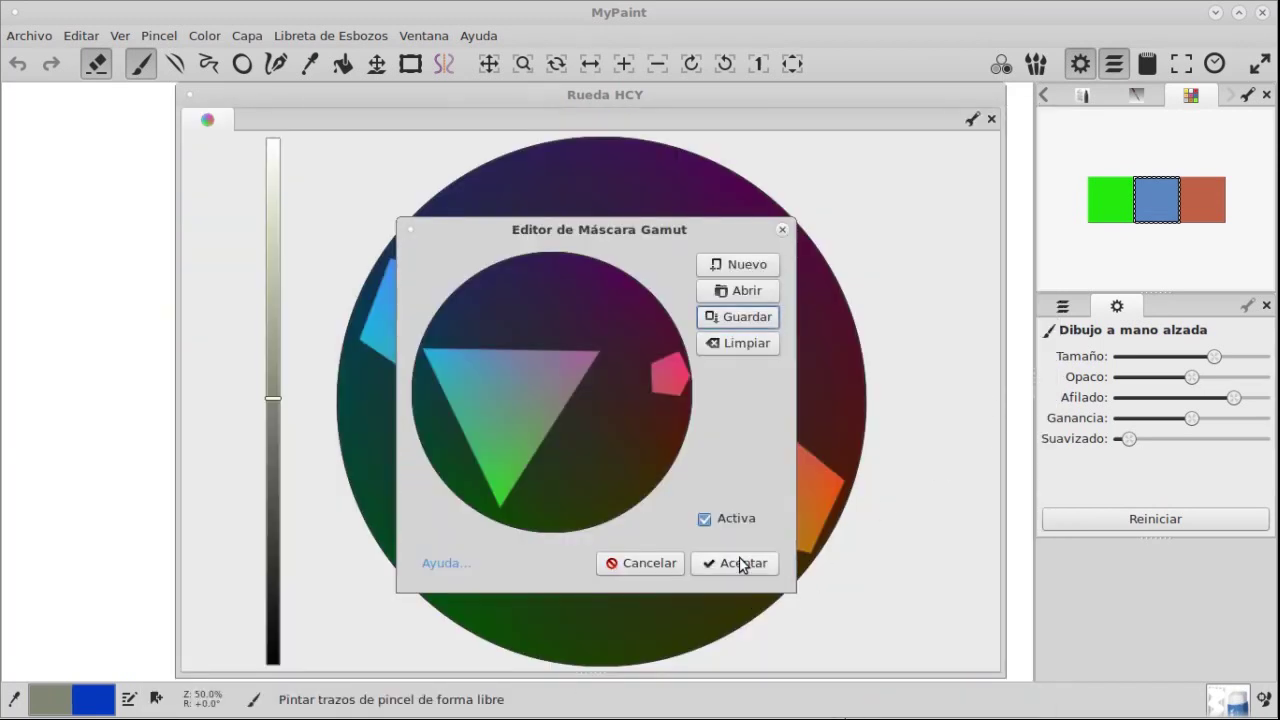
click(759, 567)
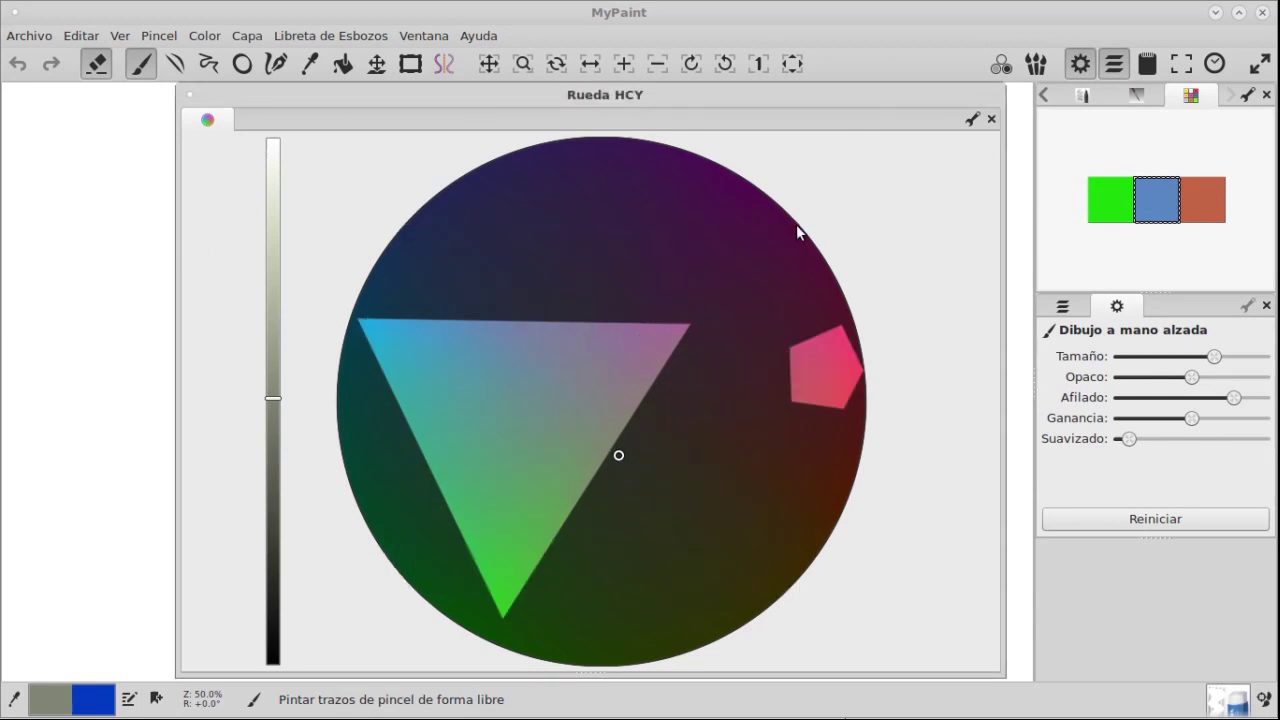
Reopen the gamut mask editor and replace the mask with a new one from the Complementarios Divididos template
click(972, 119)
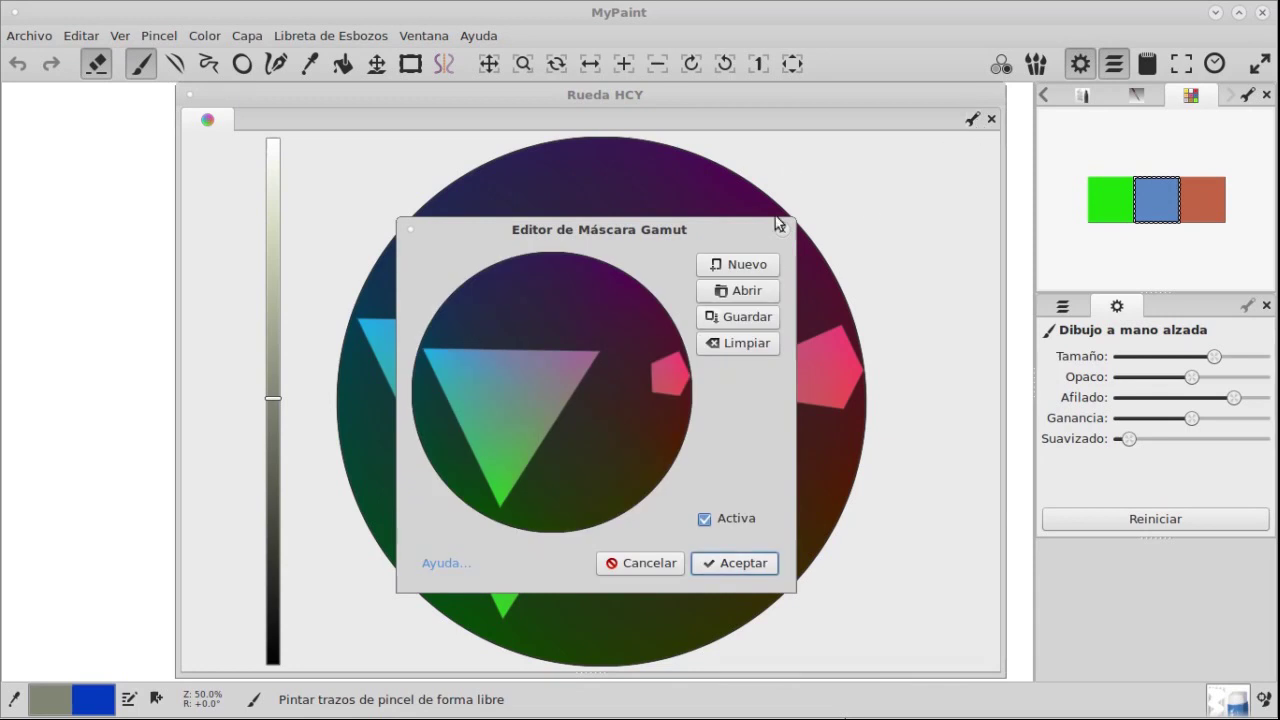
click(750, 267)
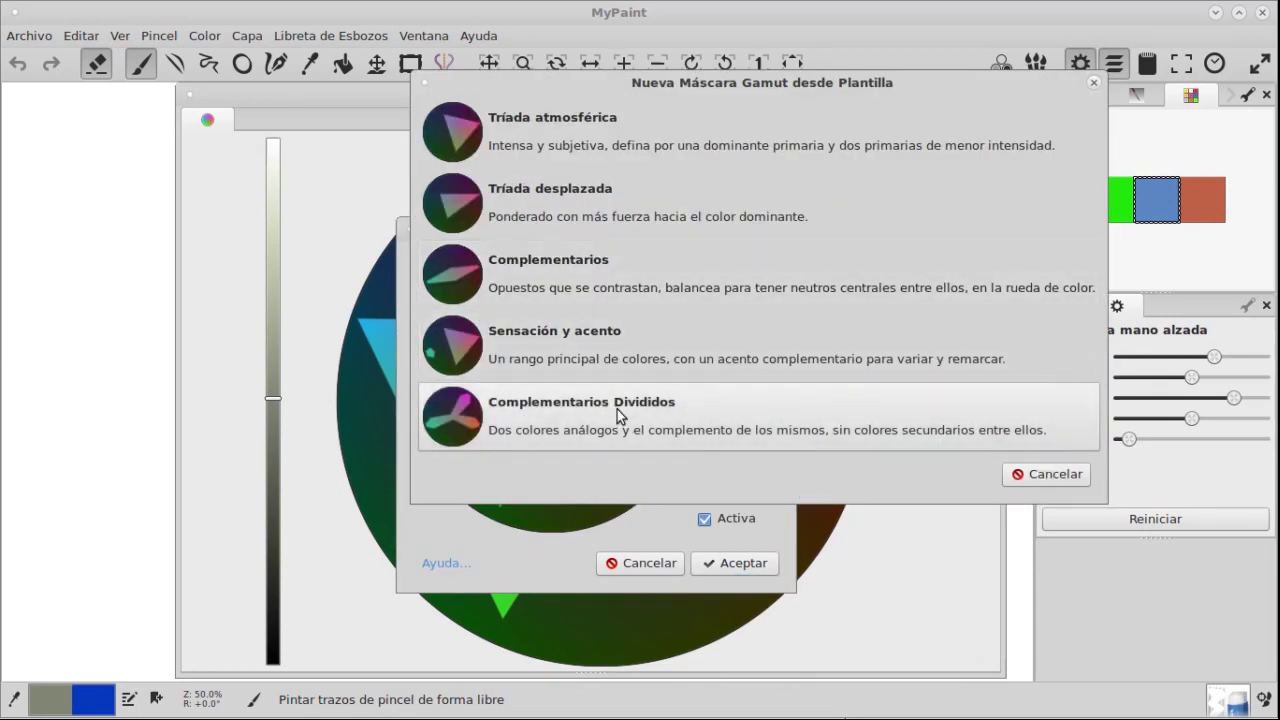
click(503, 414)
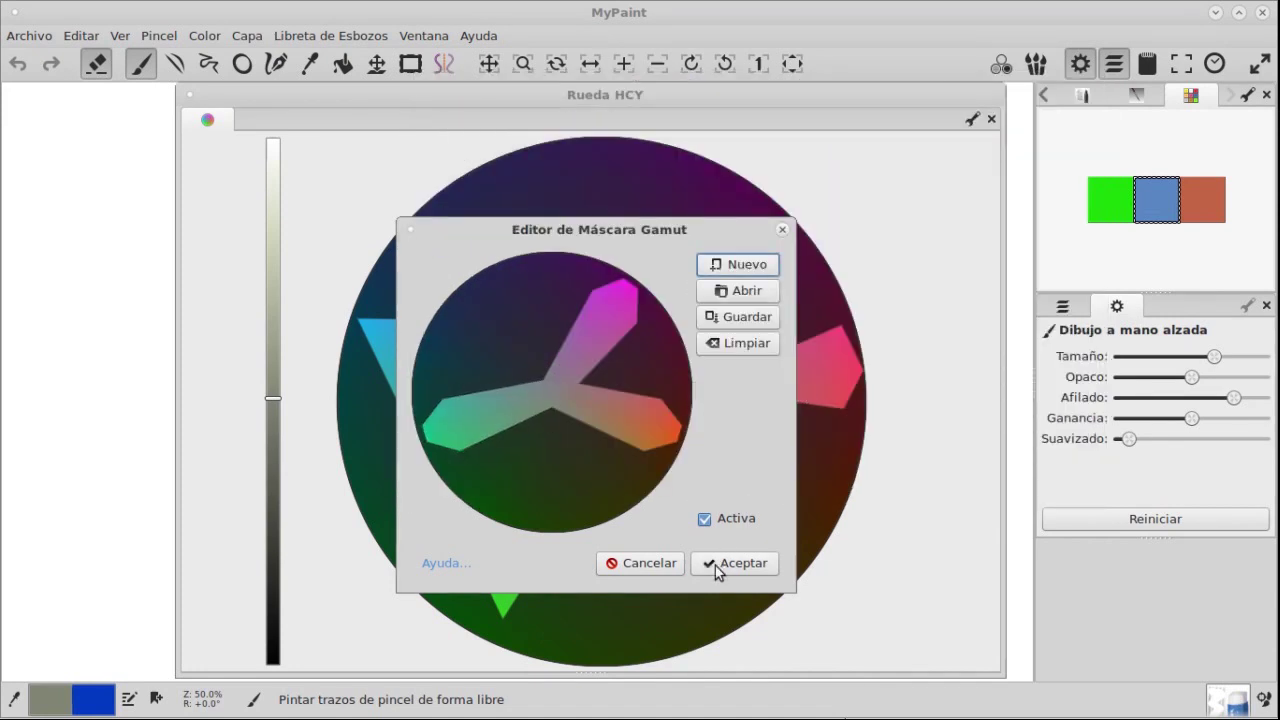
Widen the magenta shape towards violet and reshape the orange arm into a separate broad polygon from red to yellow-orange
click(515, 405)
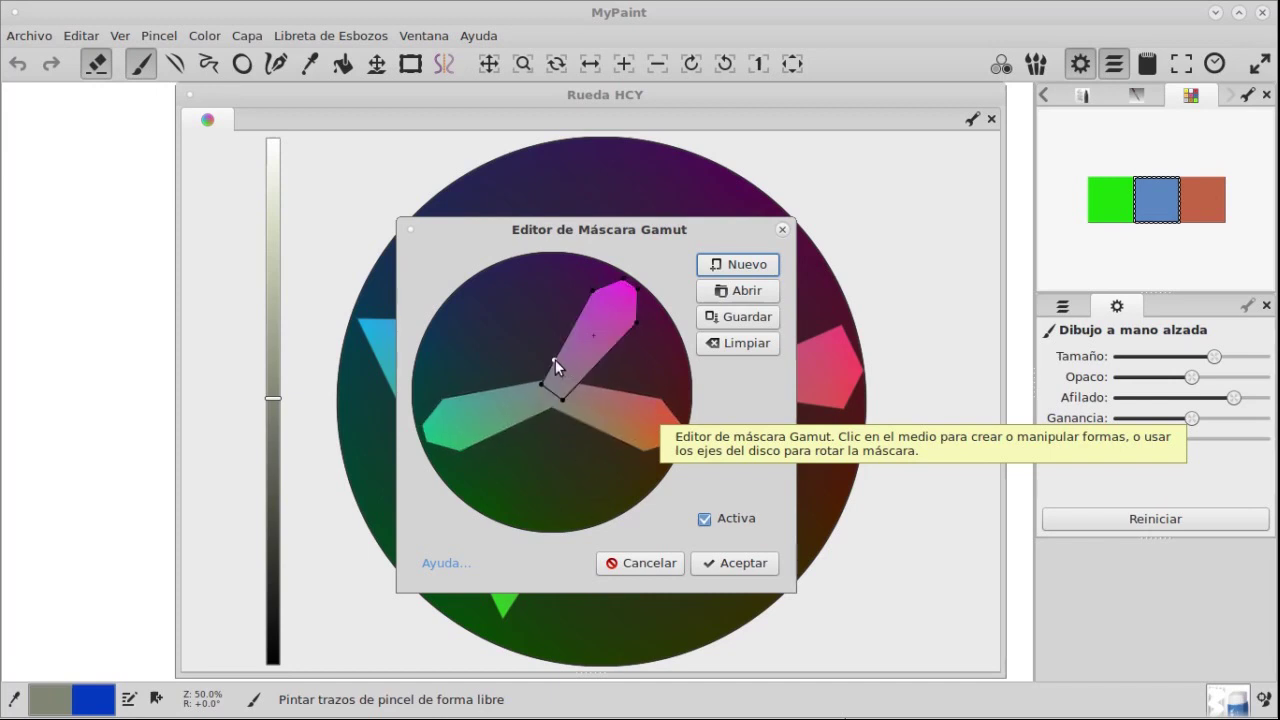
drag(538, 385, 508, 299)
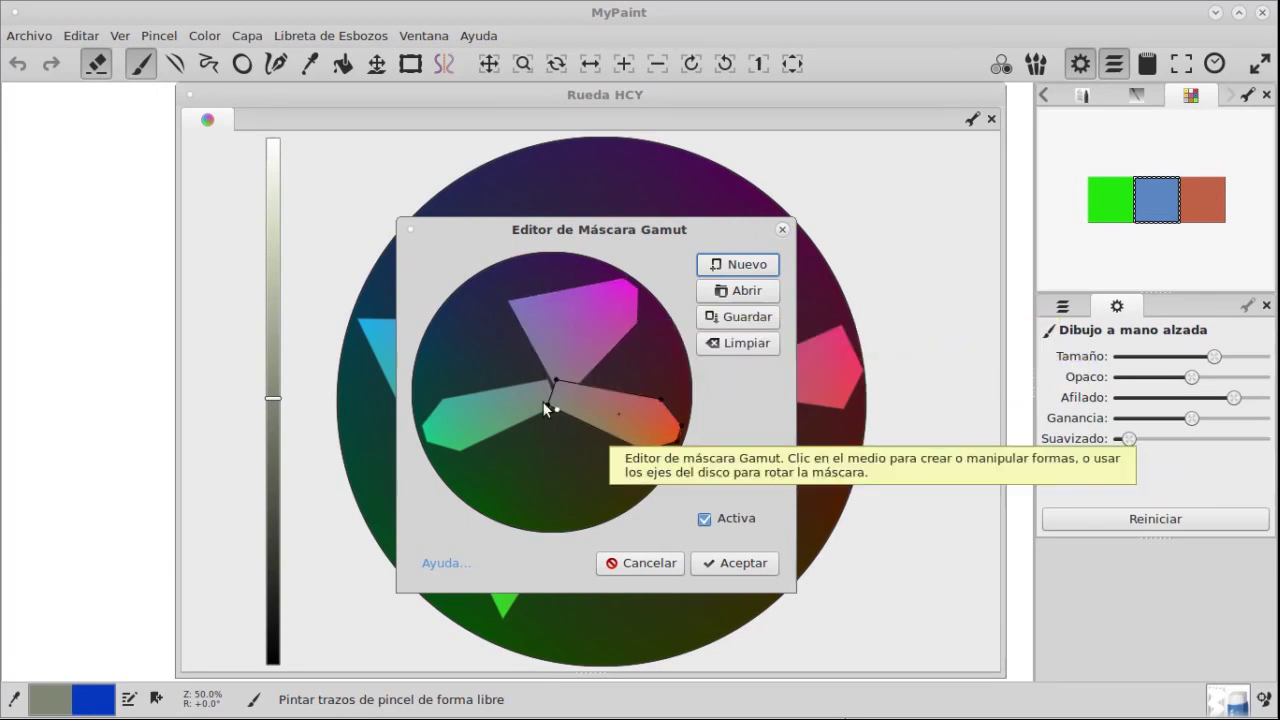
drag(547, 404, 606, 451)
drag(553, 378, 680, 379)
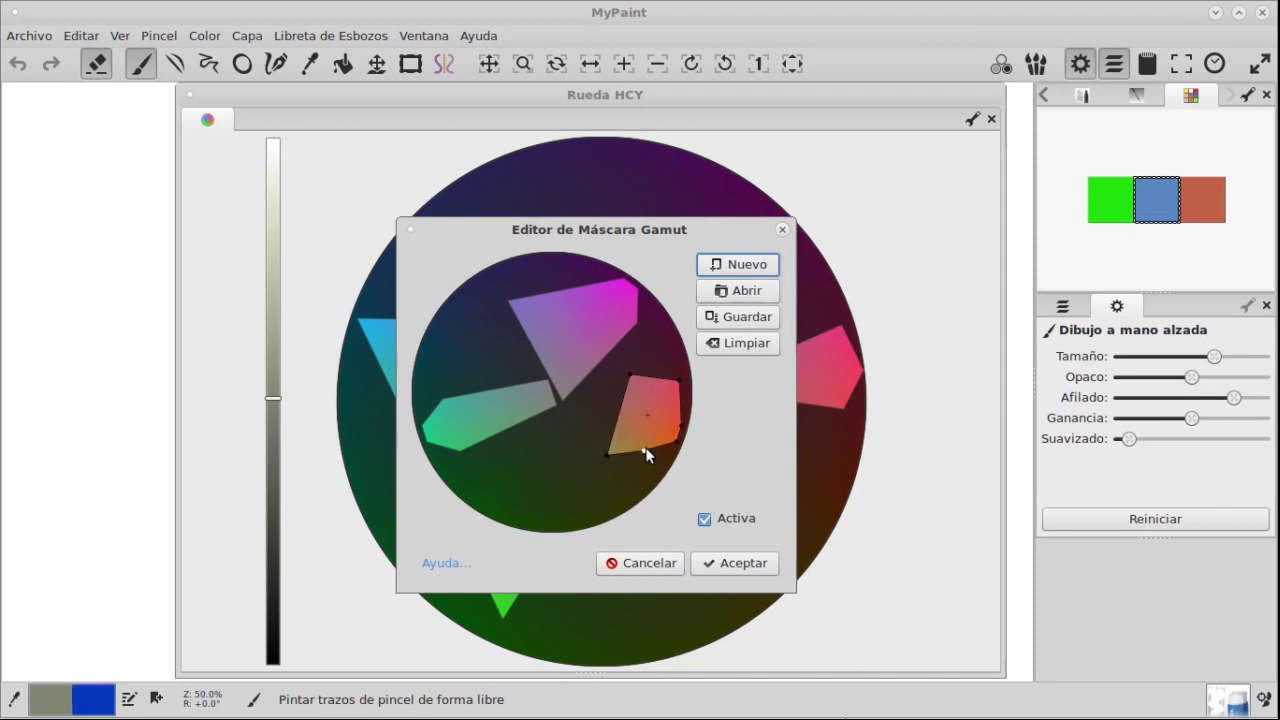
drag(649, 472, 651, 487)
drag(616, 412, 588, 404)
click(551, 405)
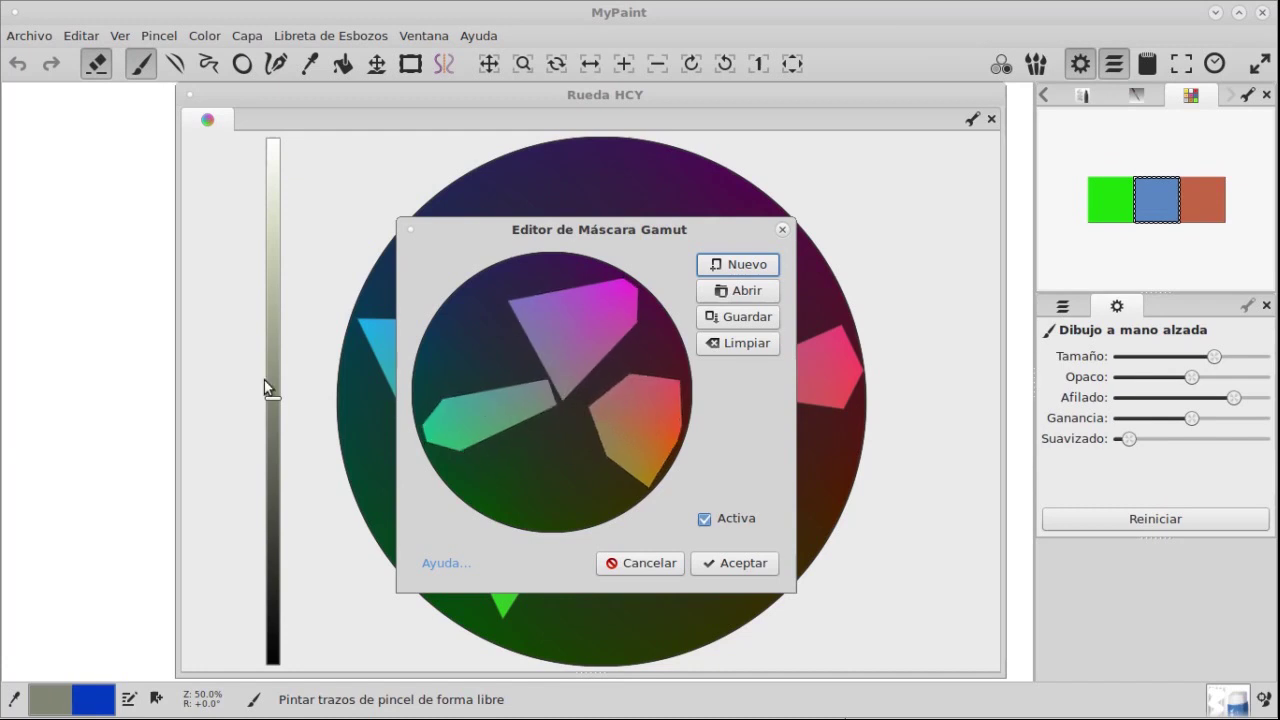
Reshape the green arm into a broad polygon, stretching its corners towards blue, lighter green and the wheel's centre
drag(443, 400, 464, 360)
click(558, 386)
click(522, 380)
drag(545, 385, 549, 494)
click(553, 413)
click(553, 413)
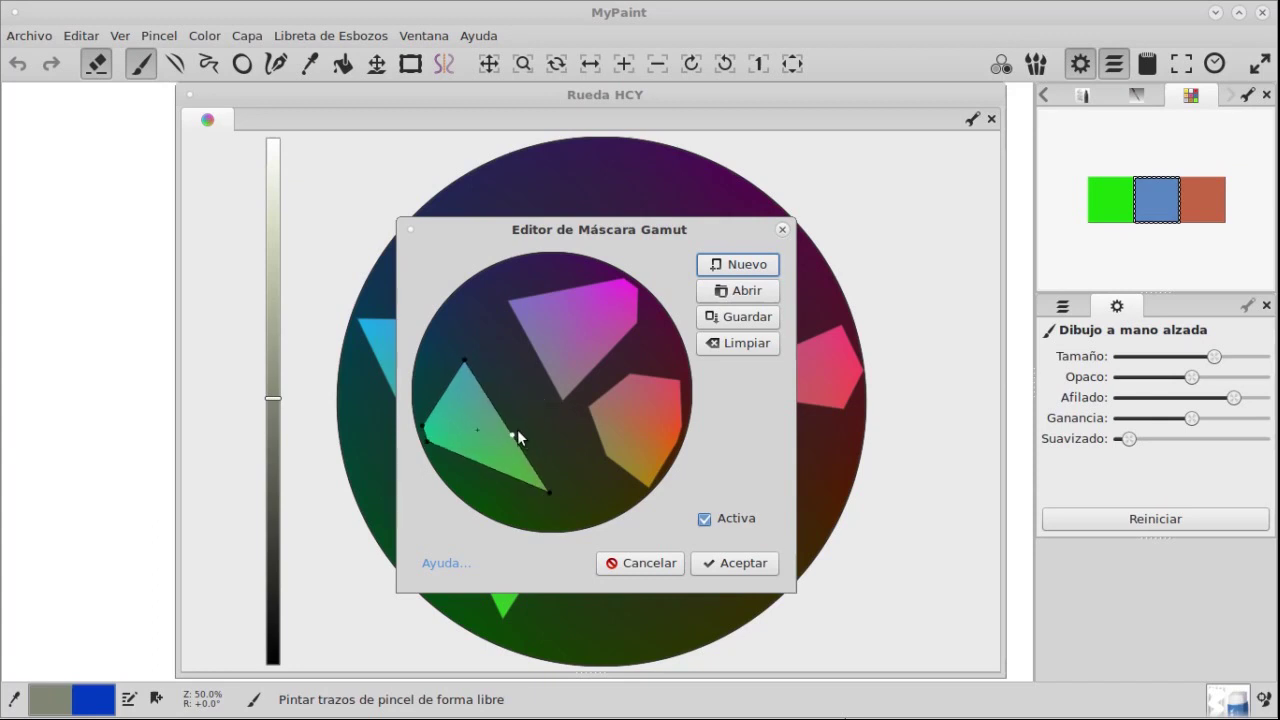
drag(504, 421, 529, 410)
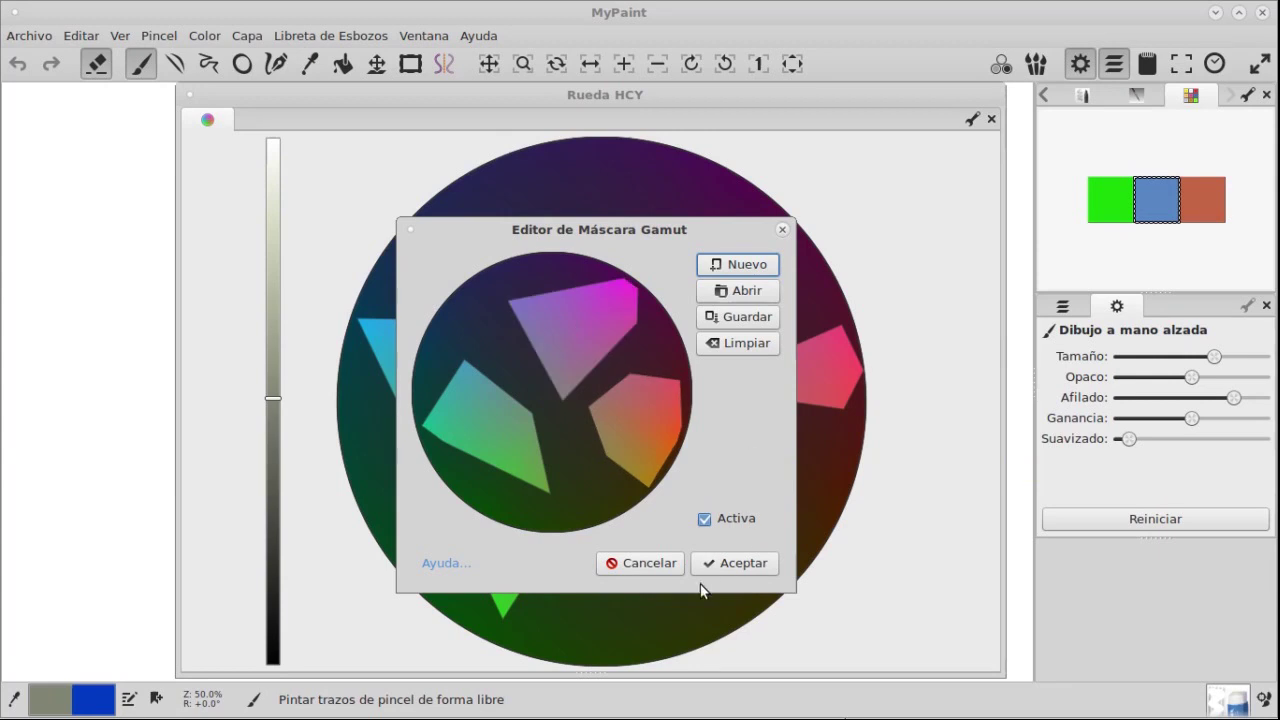
Save the split-complementary mask as divid in the personal folder and apply it to the HCY wheel
click(758, 318)
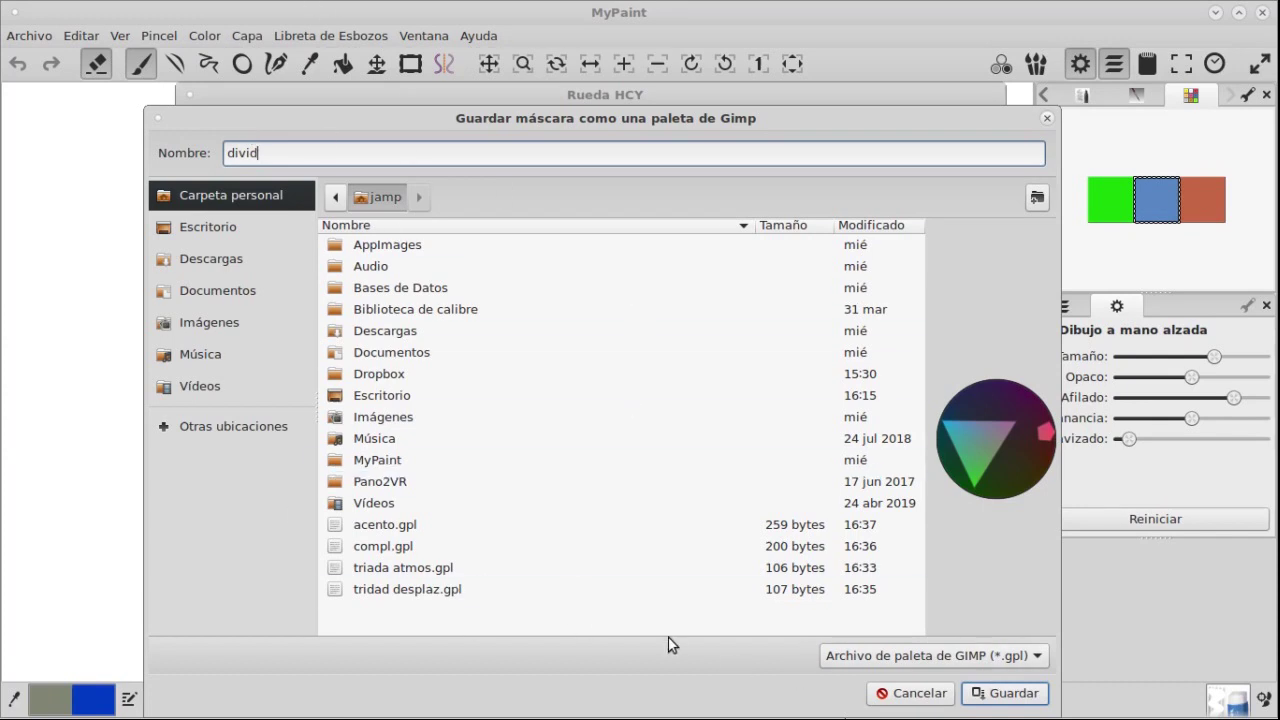
click(1025, 694)
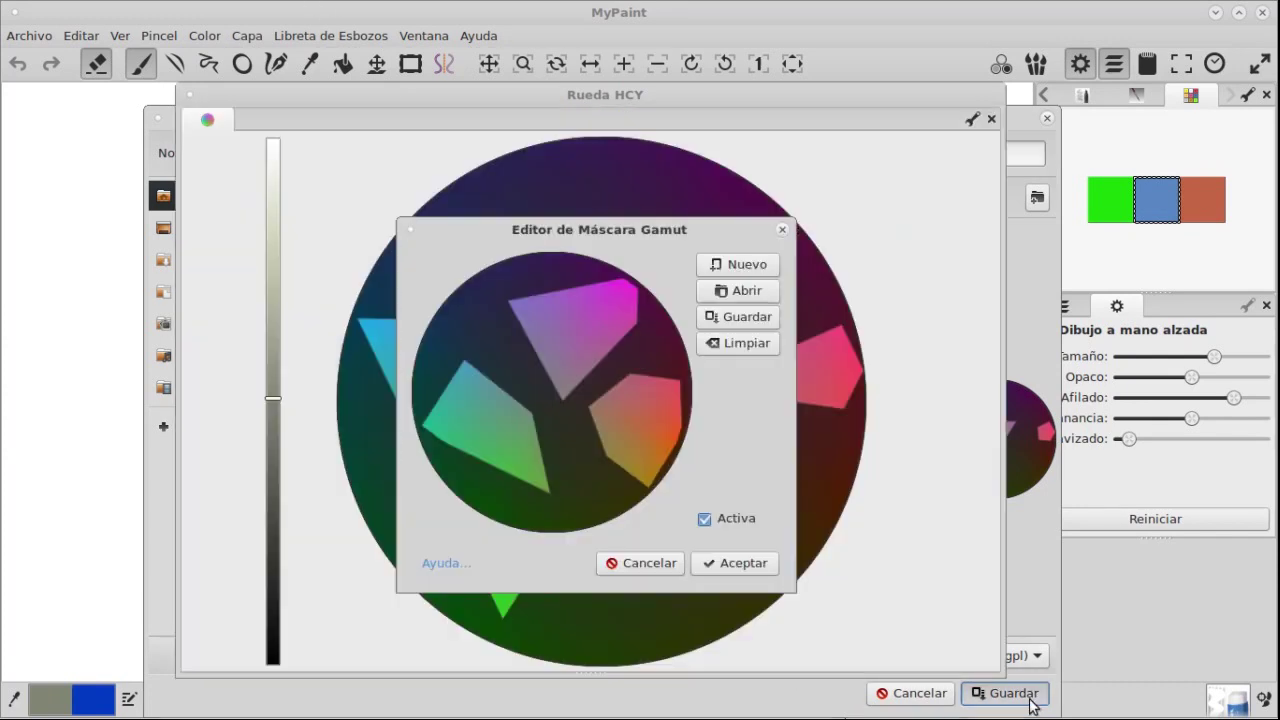
click(751, 561)
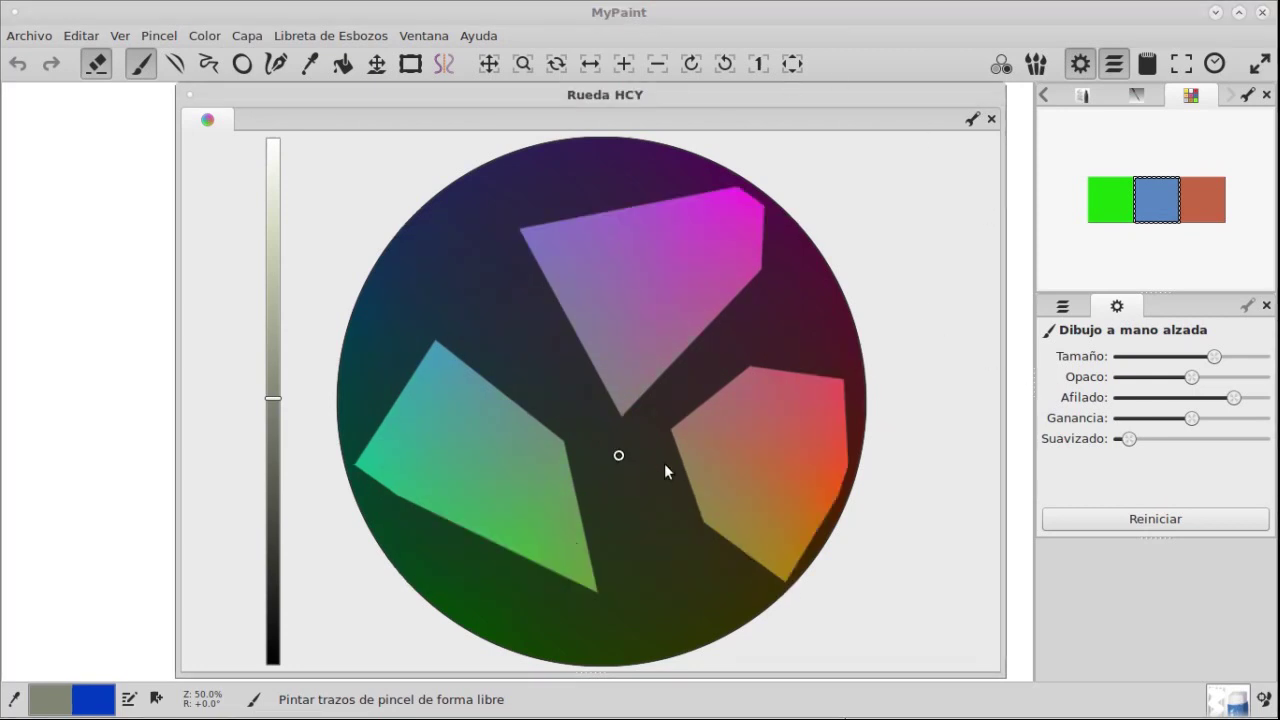
Start loading a palette in the palette editor and preview the swatches of acento.gpl, triada atmos.gpl, tridad desplaz.gpl and compl.gpl
click(1247, 95)
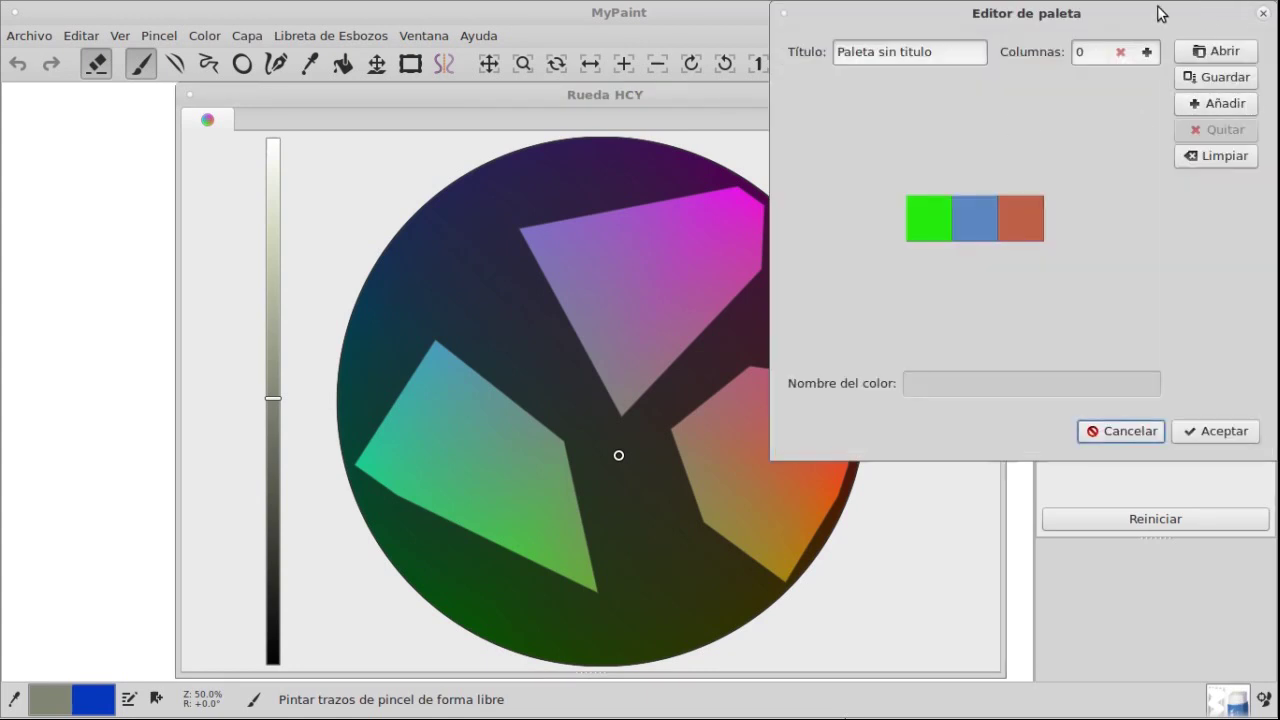
click(1244, 56)
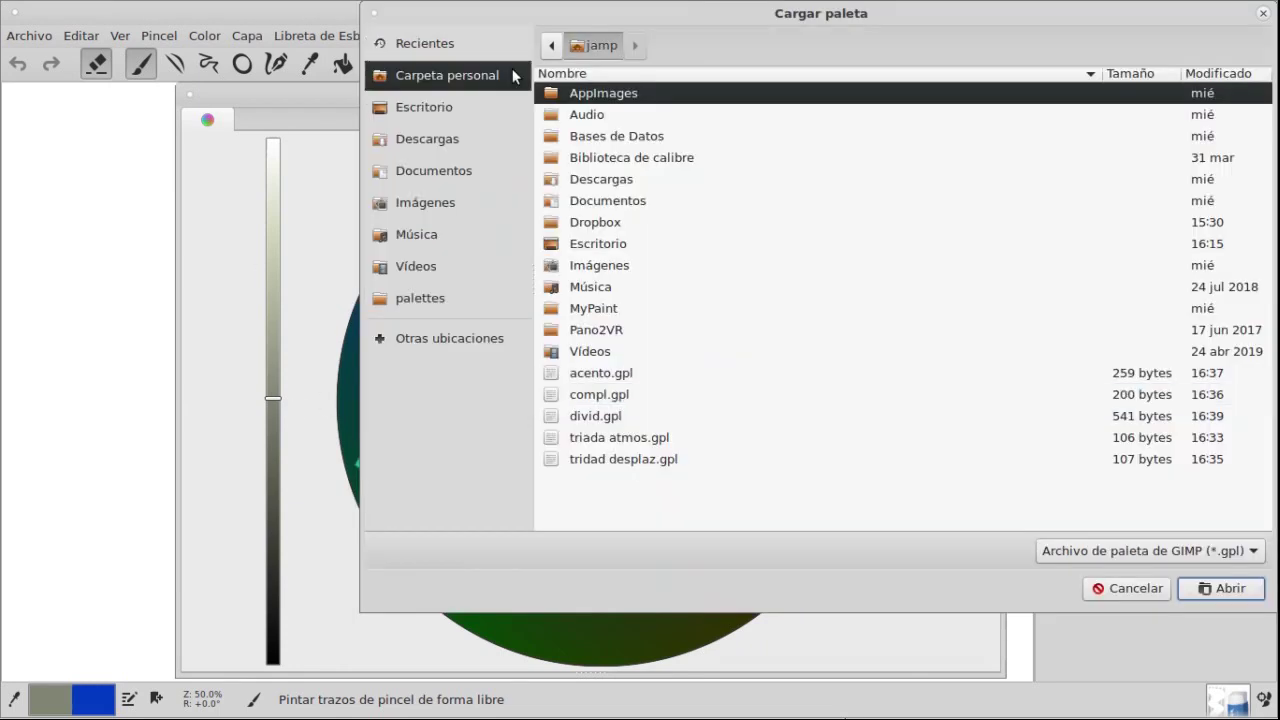
drag(745, 20, 543, 40)
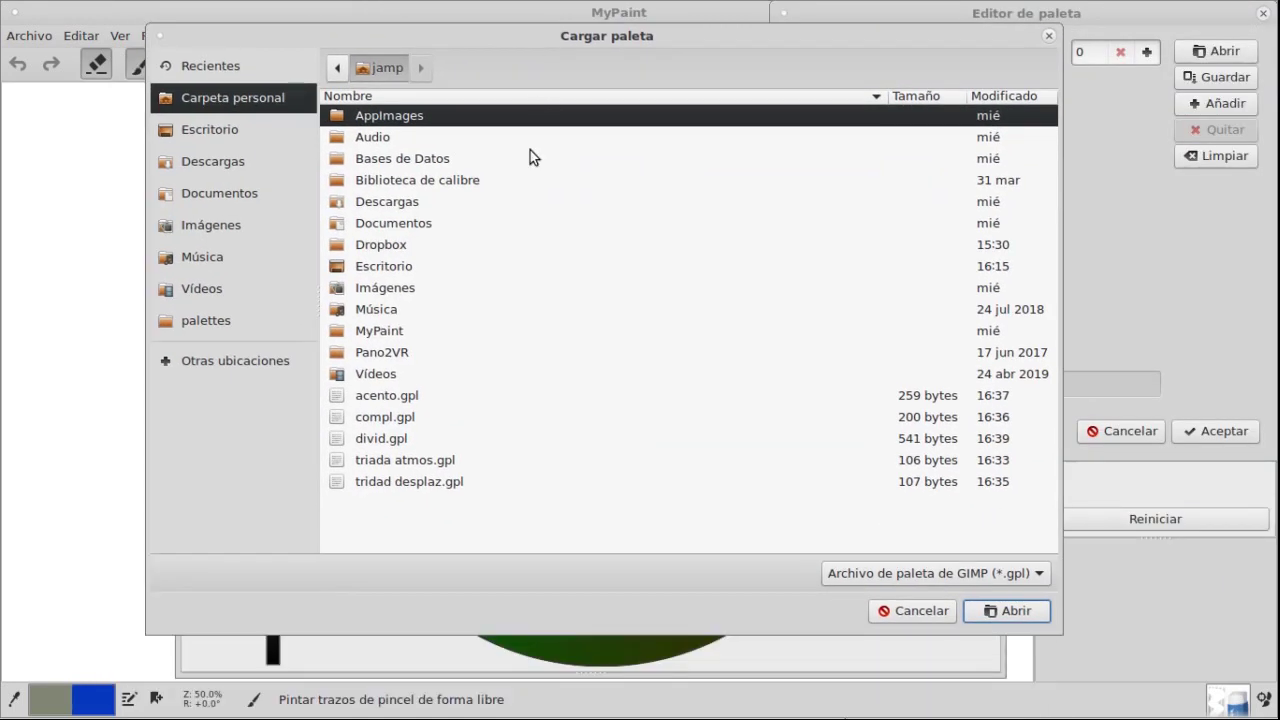
click(390, 400)
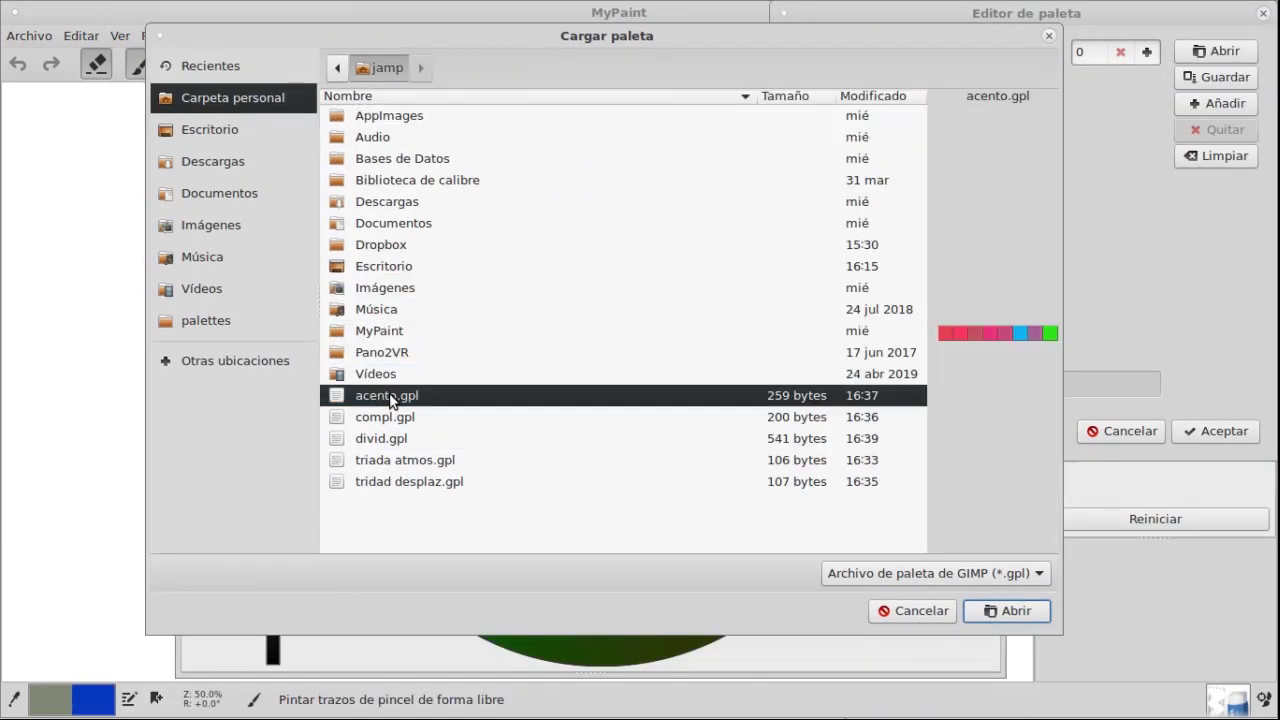
click(455, 461)
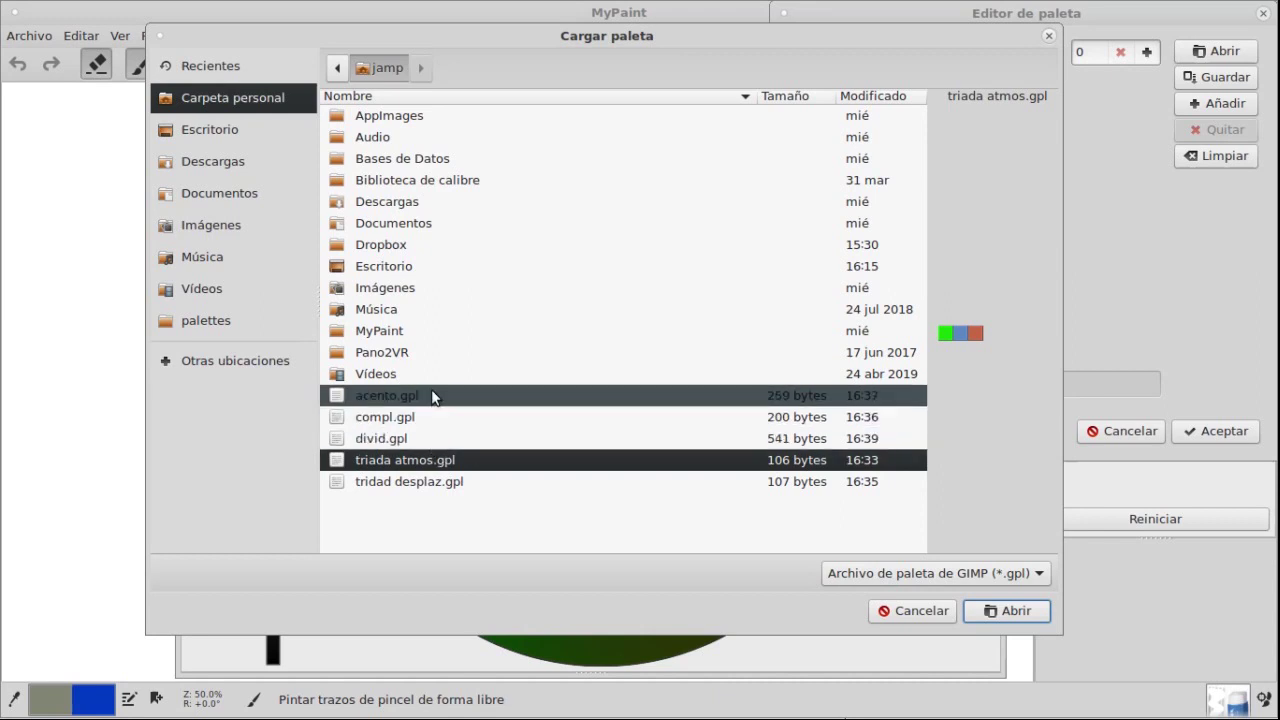
click(438, 485)
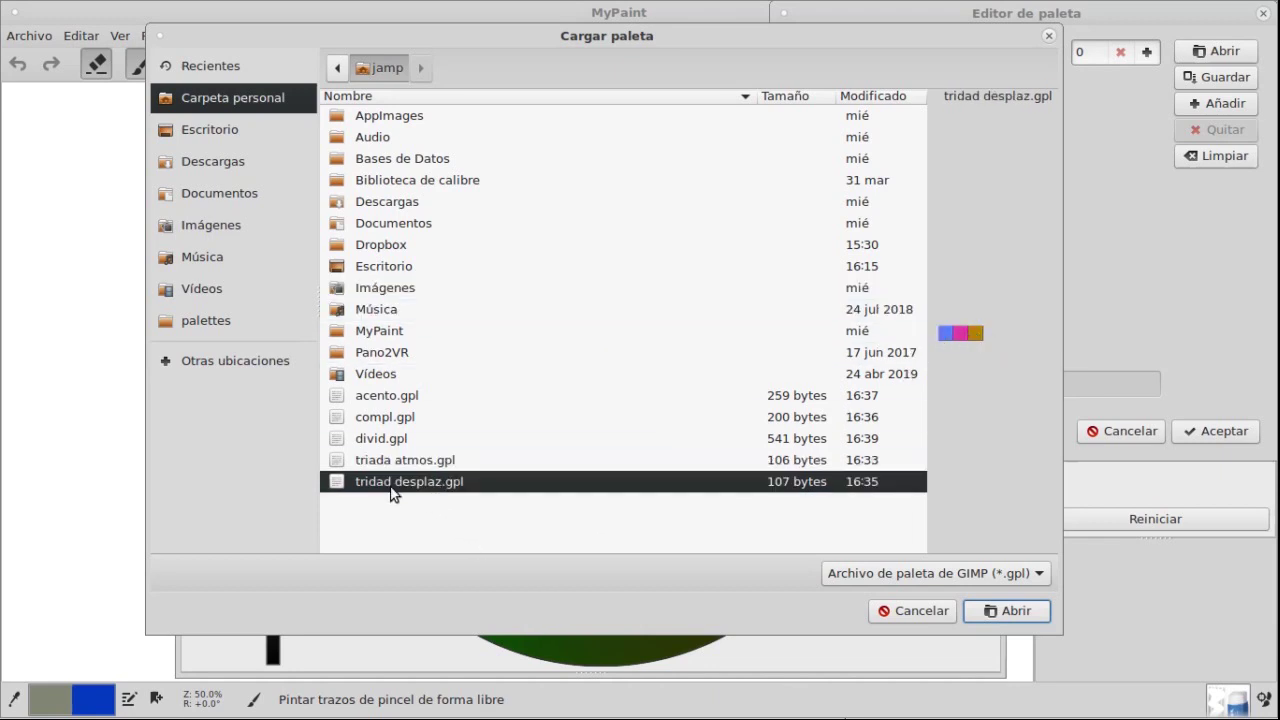
click(420, 426)
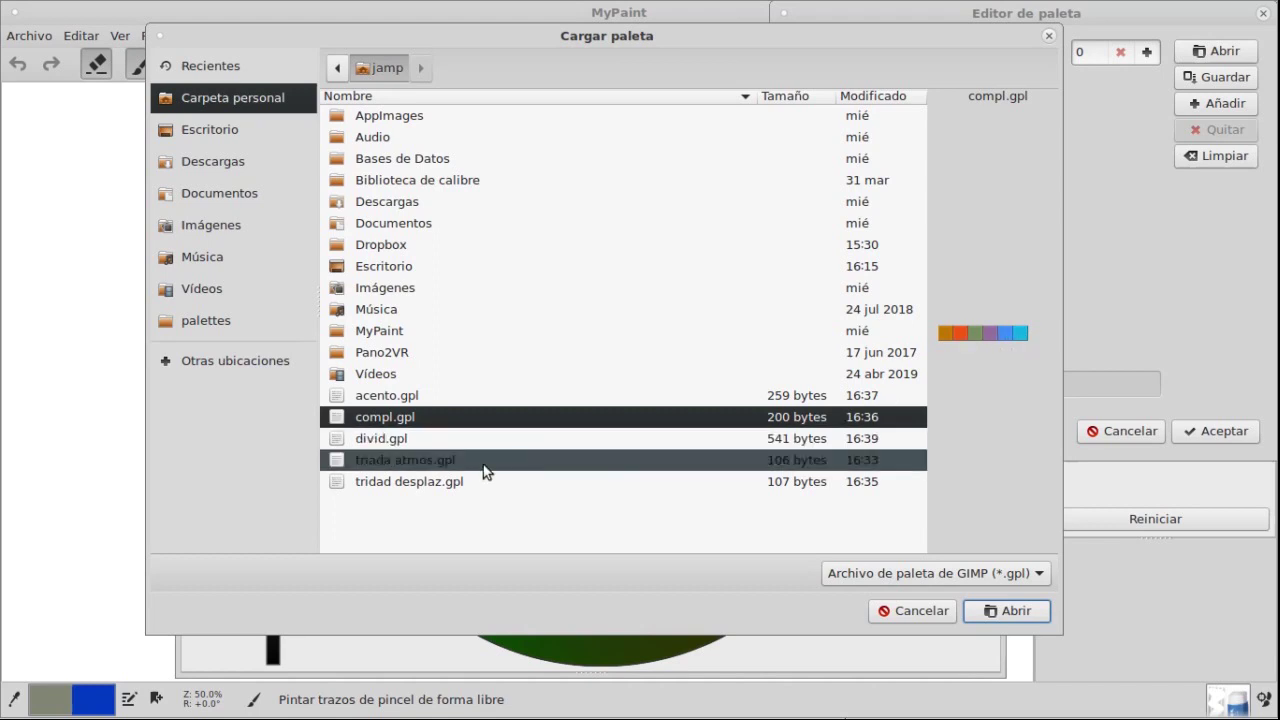
click(431, 394)
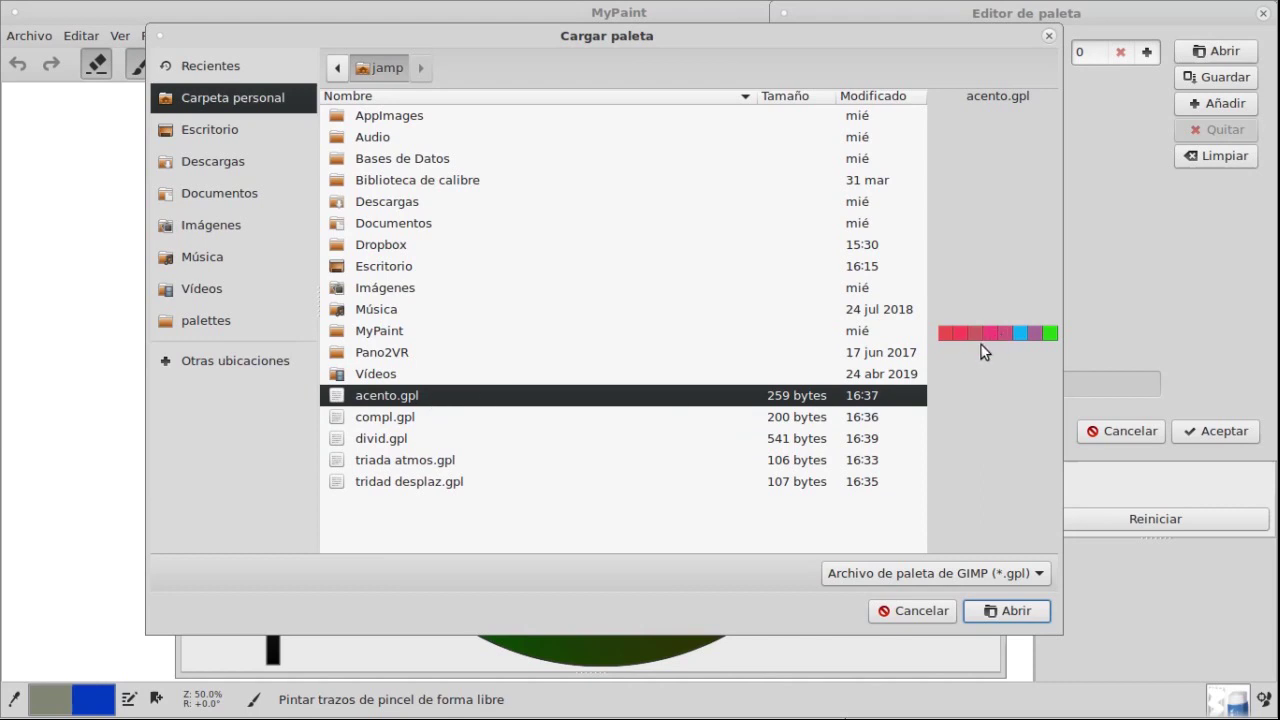